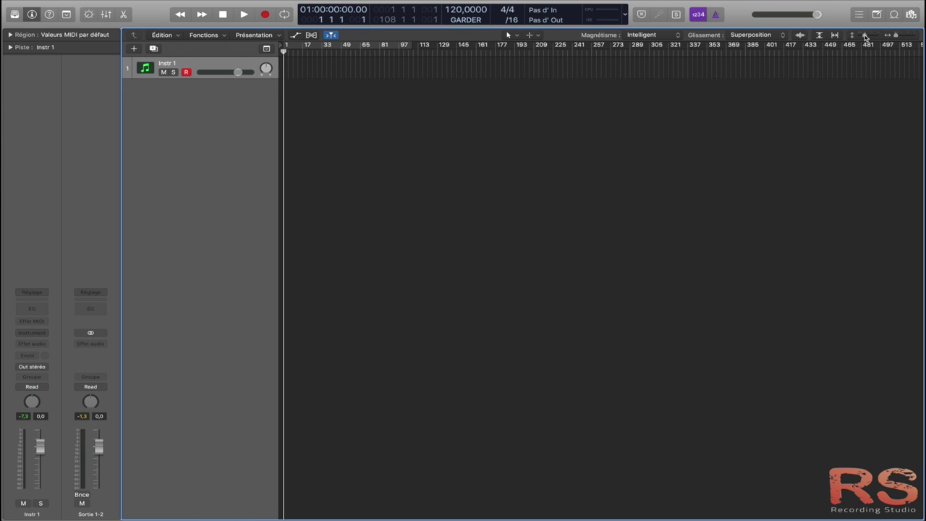
Adjust the track height and timeline scale, zooming the Tracks area in horizontally and back out to the whole project.
mouse_move(865, 37)
left_mouse_down()
mouse_move(875, 36)
mouse_move(867, 36)
left_mouse_up()
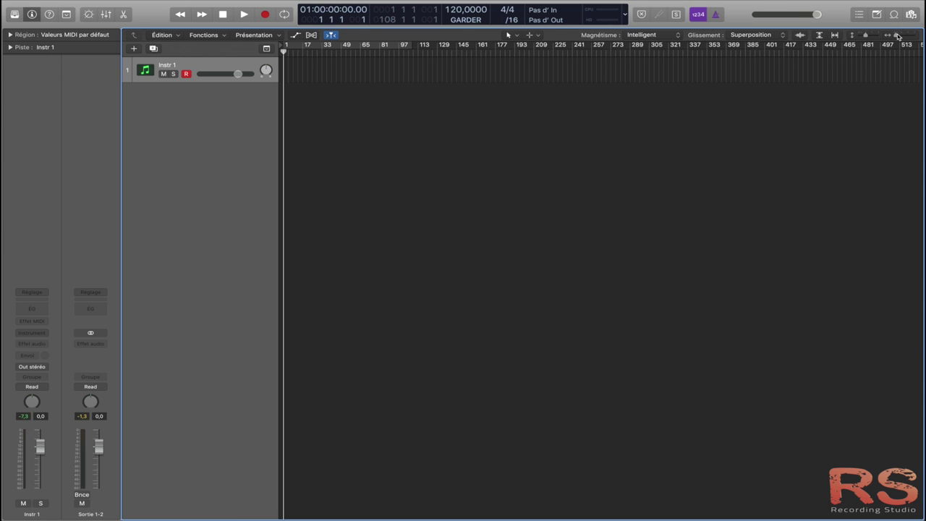
left_click_drag(897, 36, 865, 37)
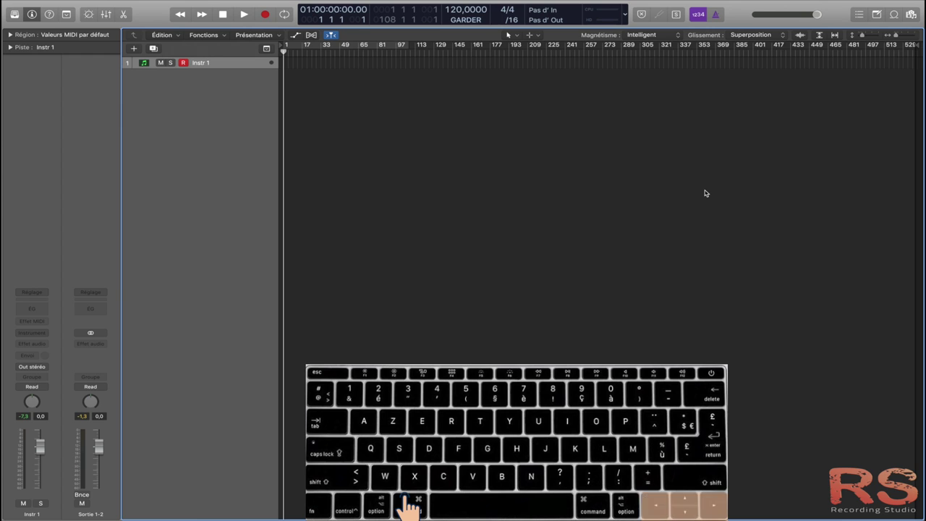
key("super+Right")
key("super+Right")
key("super+Right")
key("super+Right")
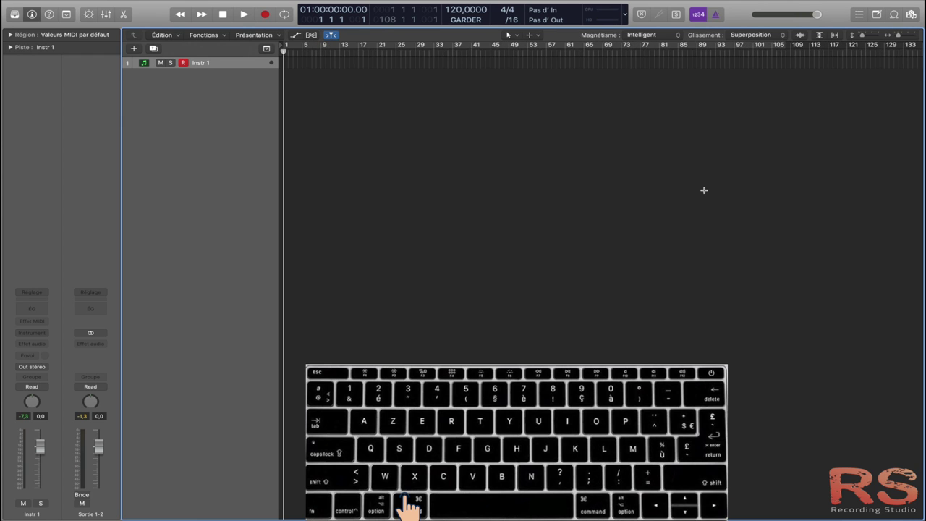
key("super+Left")
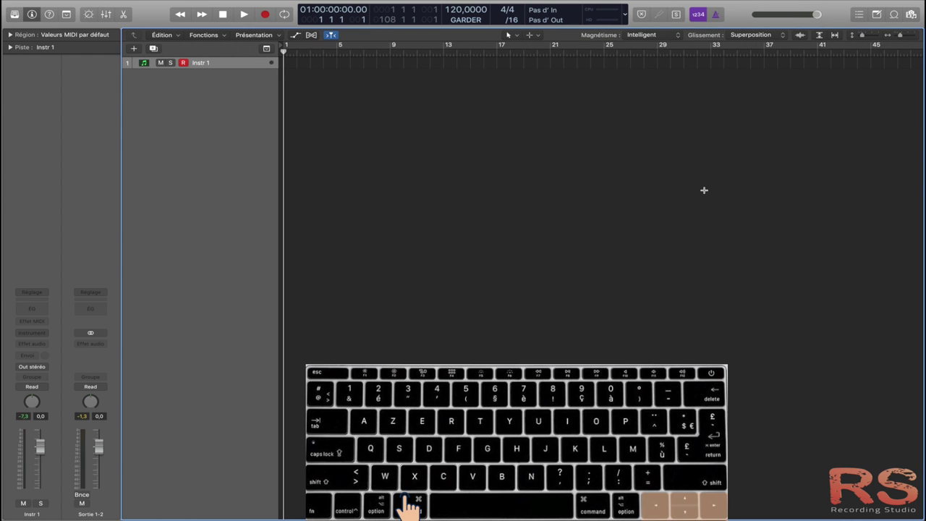
key("super+Left")
key("super+Left")
key("super+Left")
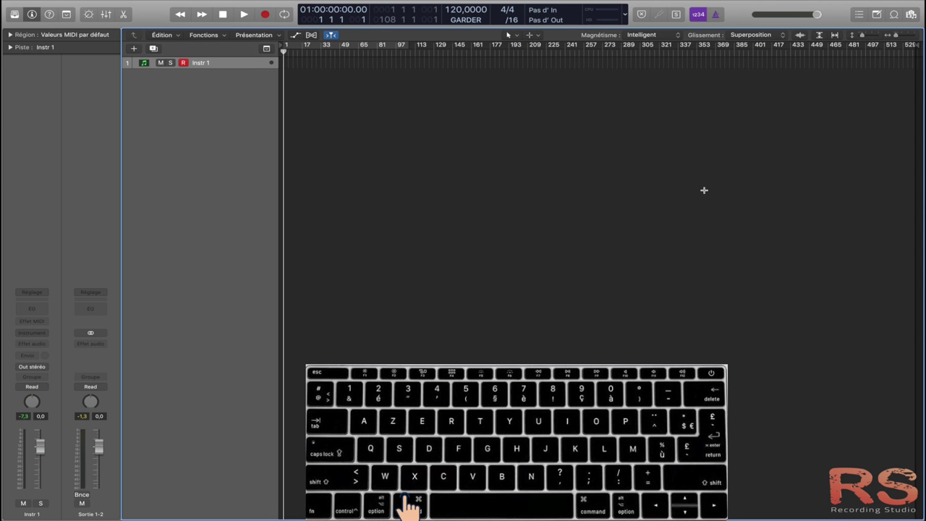
Zoom the Tracks area vertically, shrinking the Instr 1 track and enlarging it until its volume and pan controls show.
key("super+Up")
key("super+Up")
key("super+Up")
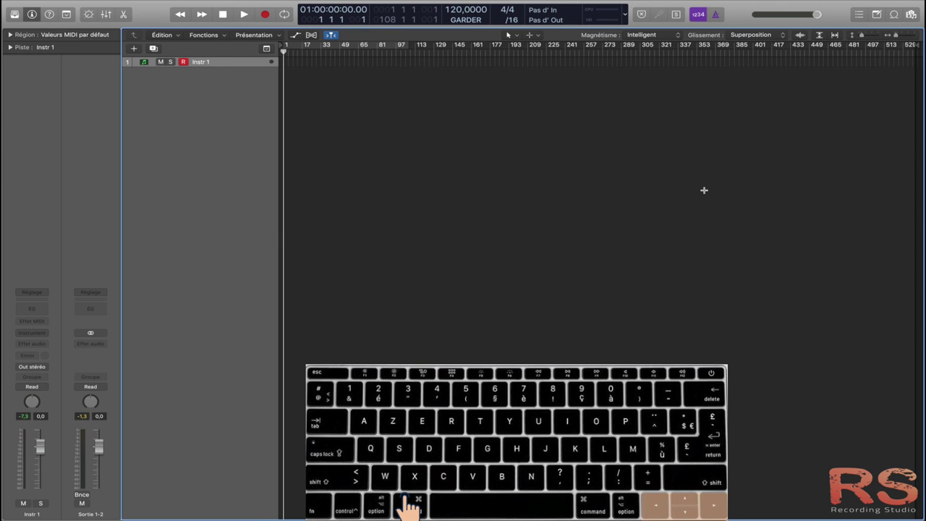
key("super+Down")
key("super+Down")
key("super+Down")
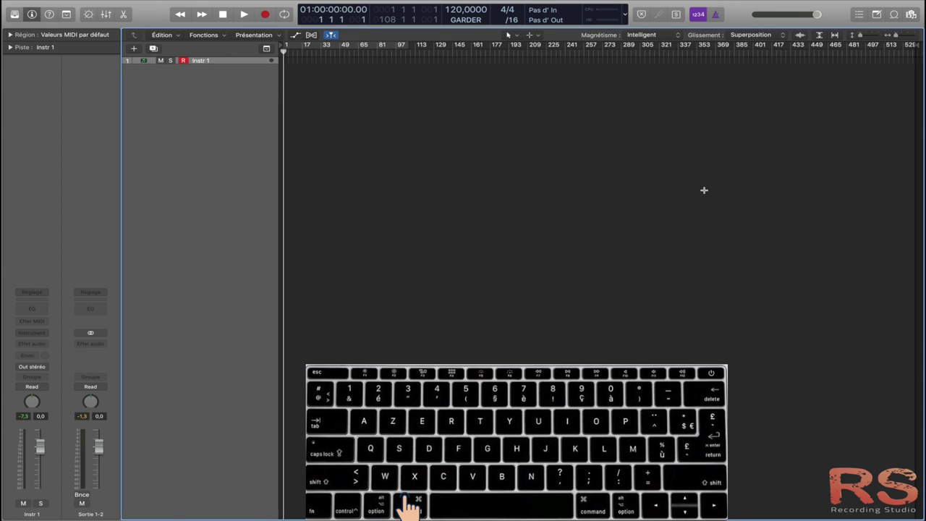
key("super+Down")
key("super+Down")
key("super+Down")
key("super+Down")
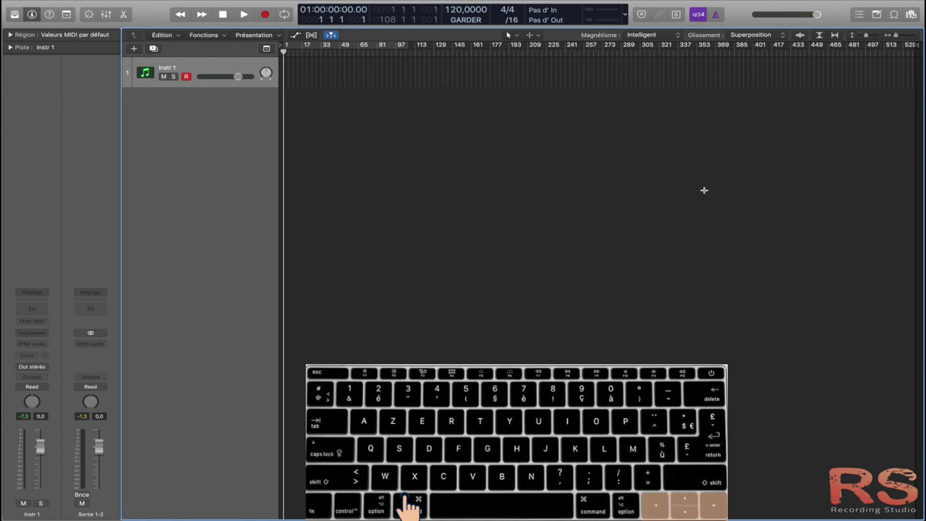
key("super+Up")
key("super+Up")
key("super+Up")
key("super+Up")
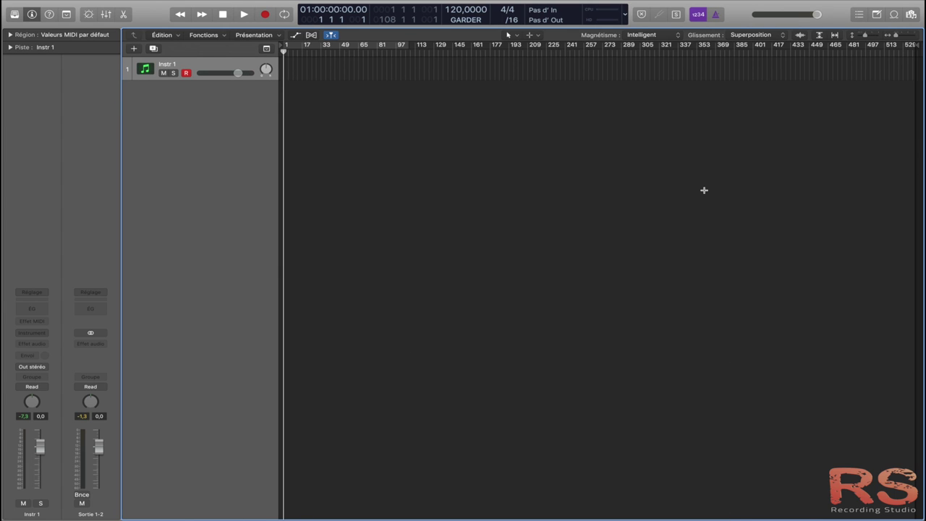
key("super+Up")
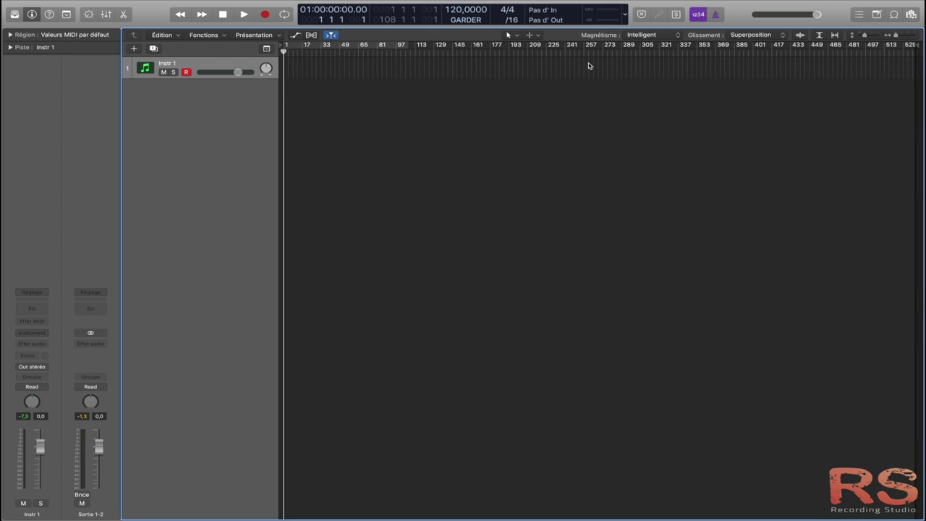
left_click(518, 37)
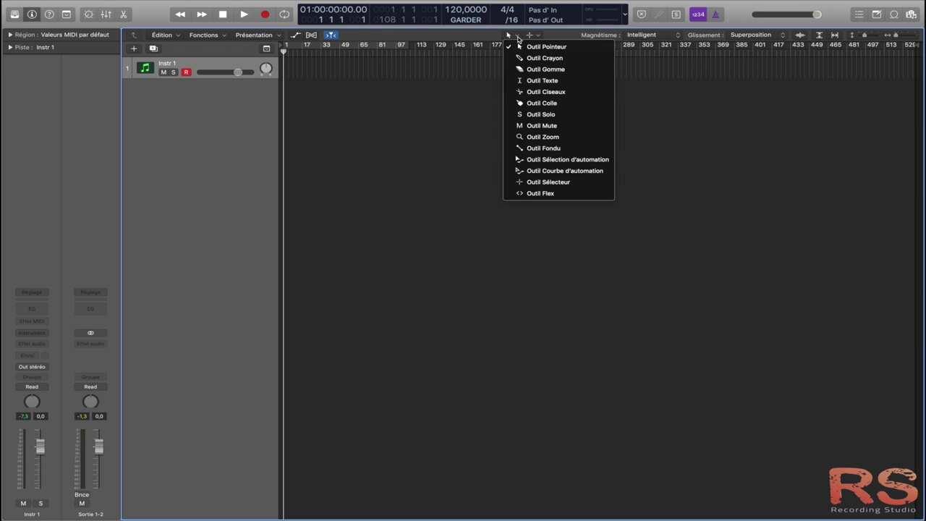
left_click(518, 37)
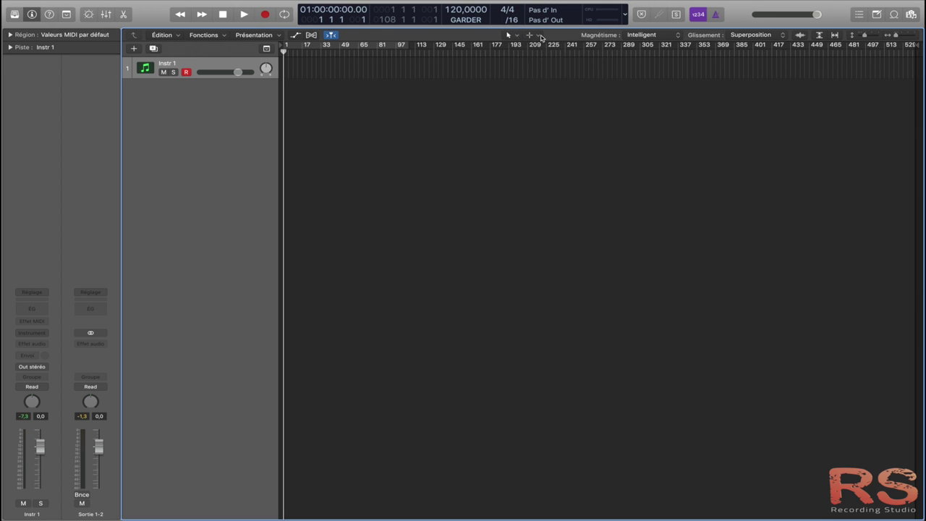
left_click(537, 36)
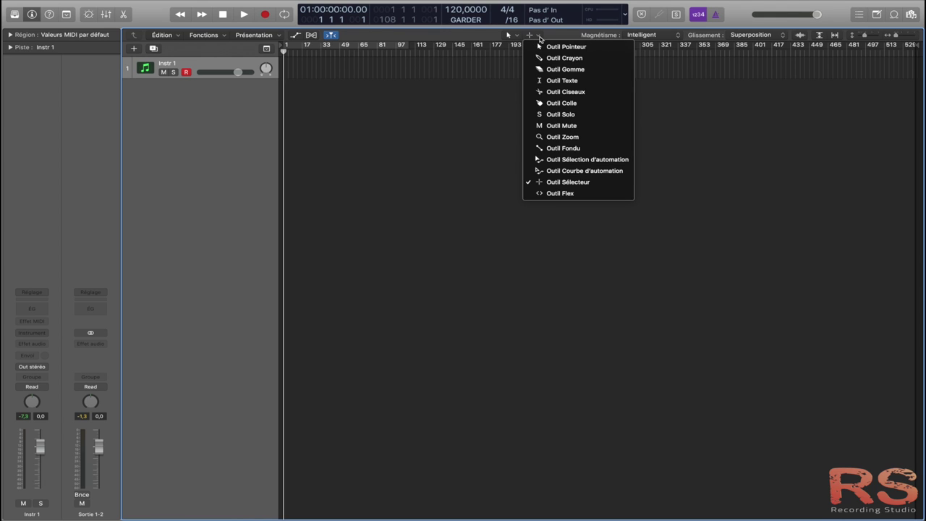
left_click(539, 36)
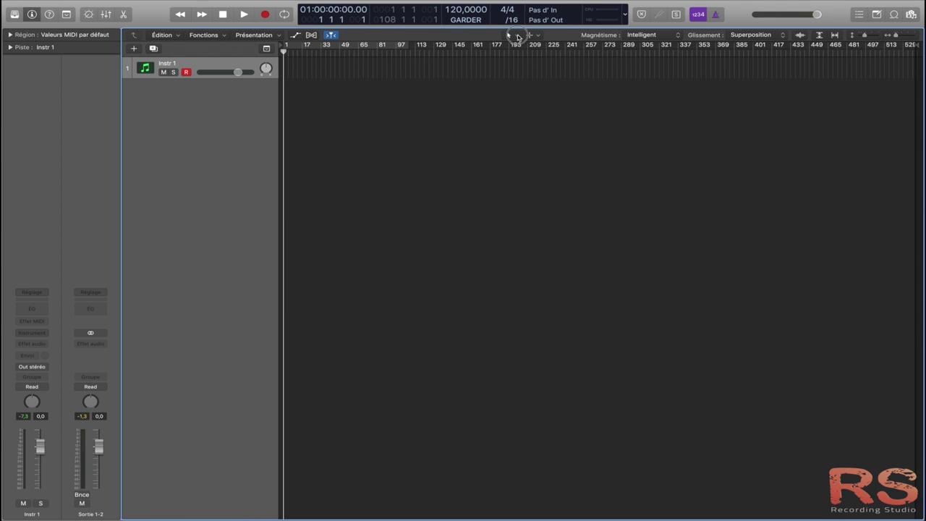
Set the left-click tool to Outil Crayon and create three regions on the Instr 1 track.
left_click(518, 37)
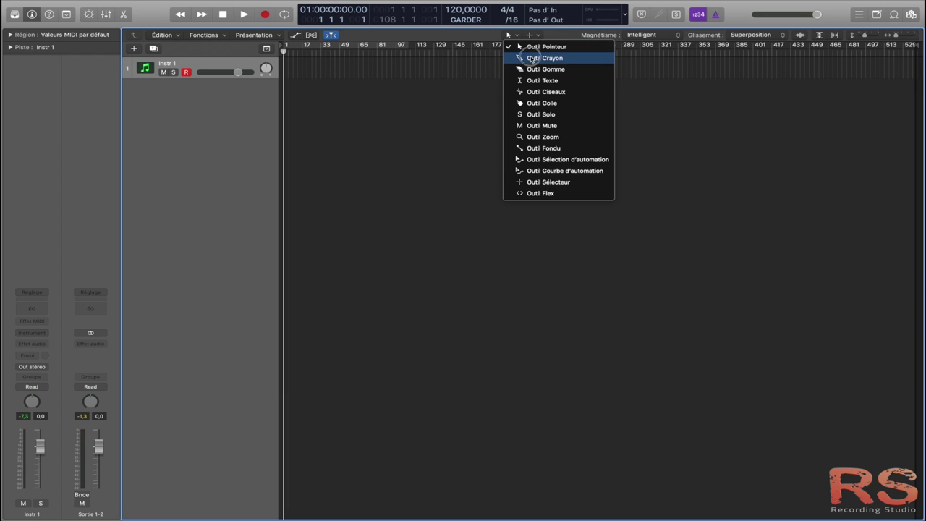
left_click(533, 58)
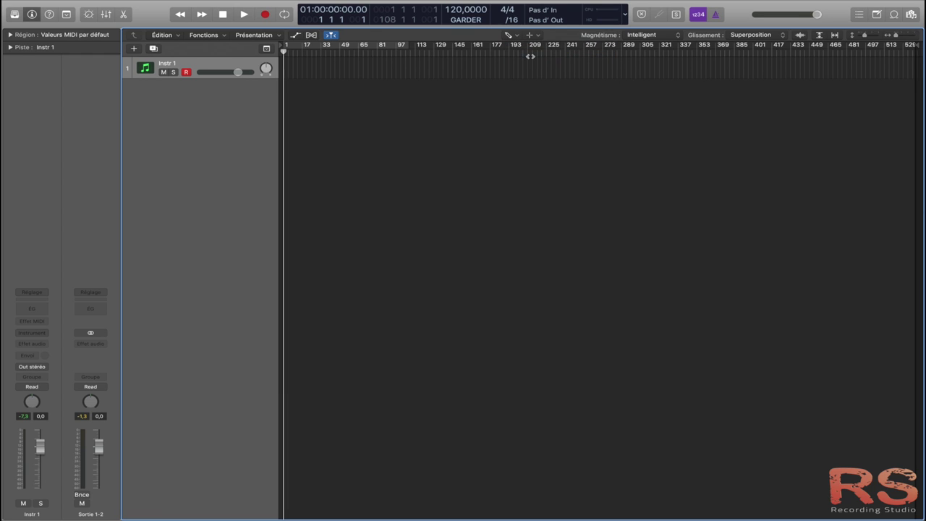
left_click(441, 67)
left_click(459, 67)
left_click(497, 66)
Undo the creation of the three regions on the Instr 1 track.
key("super+z")
key("super+z")
key("super+z")
Set the left-click tool back to Outil Pointeur.
left_click(519, 36)
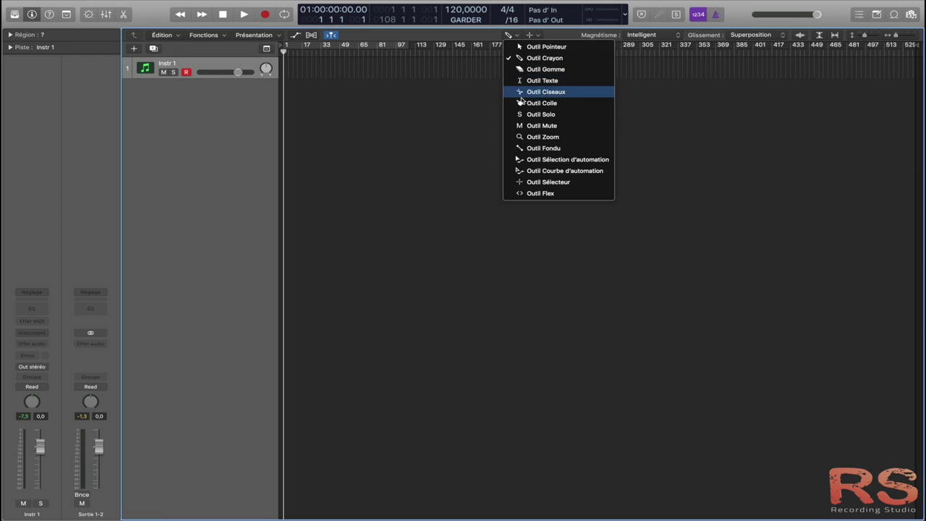
left_click(538, 48)
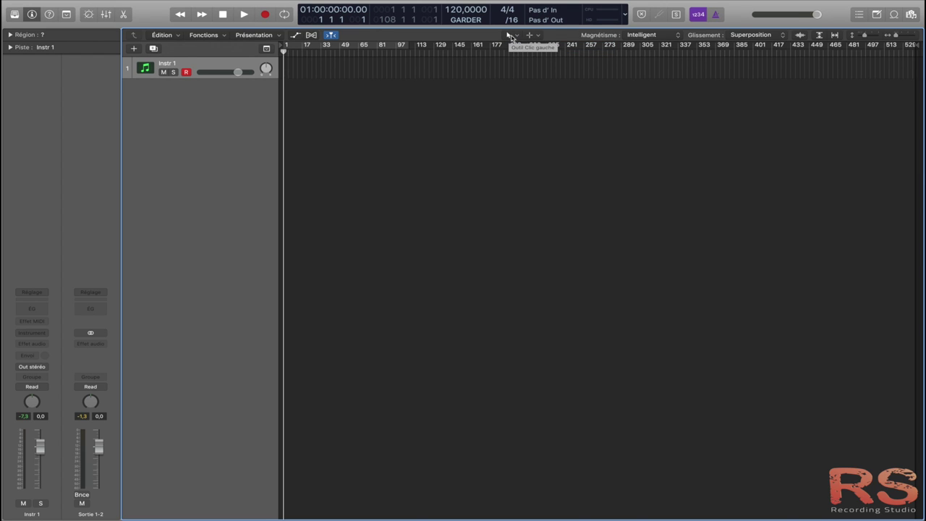
left_click(509, 35)
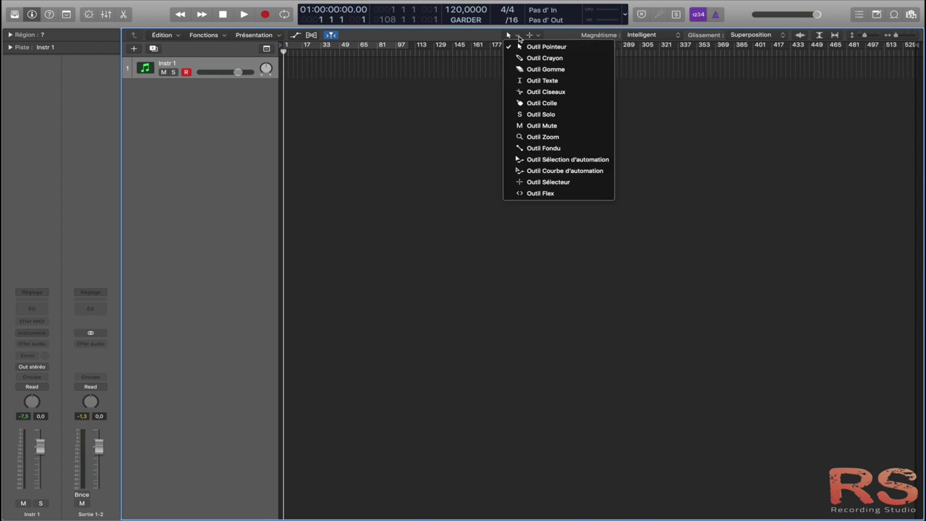
left_click(566, 49)
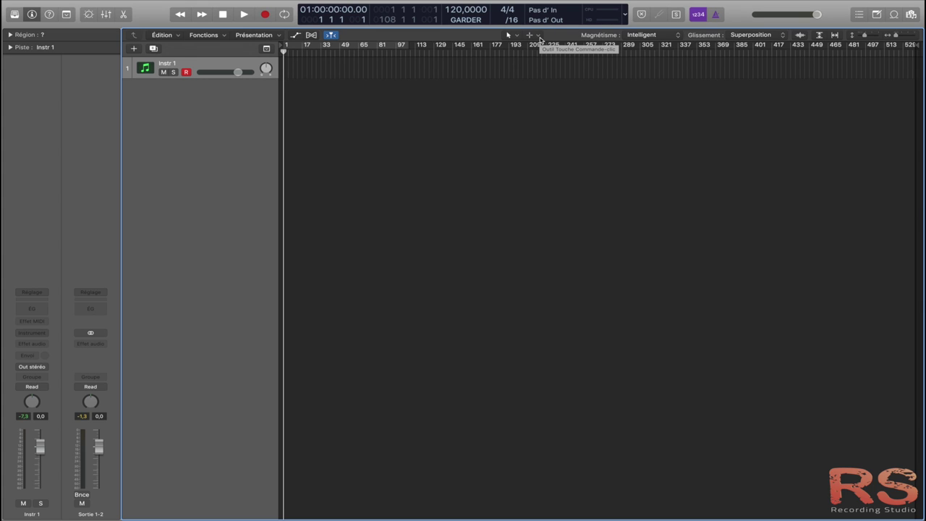
Set the Command-click tool to Outil Crayon, and use it to create a region on the Instr 1 track before deleting it.
left_click(539, 36)
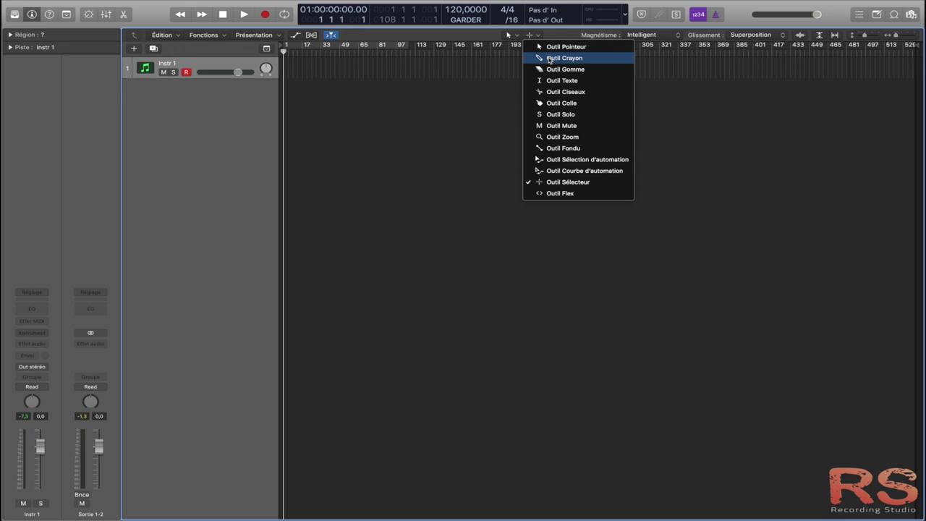
left_click(549, 60)
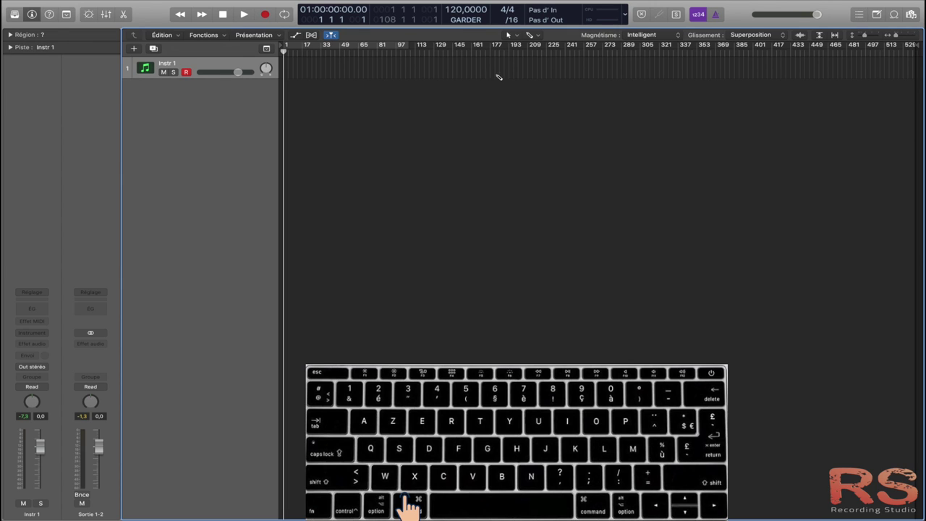
left_click(493, 69, "super")
key("BackSpace")
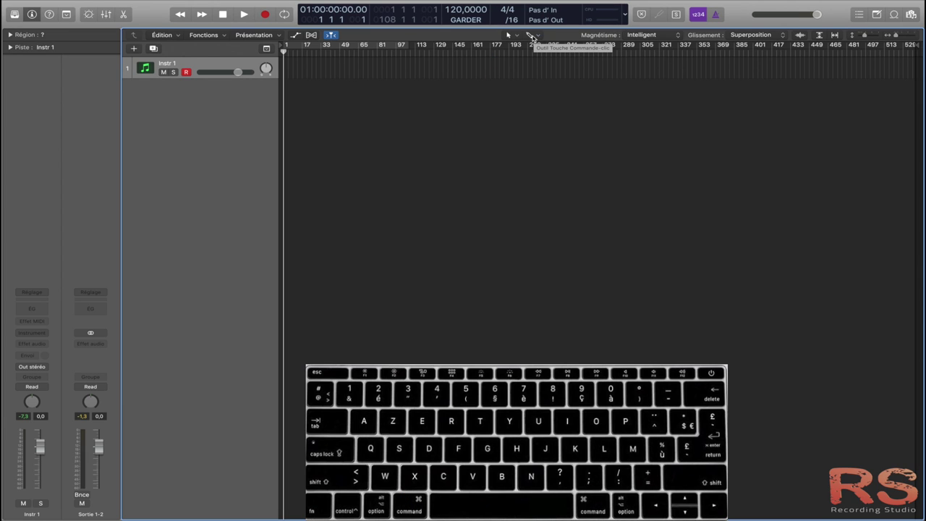
Set the Command-click tool to Outil Gomme and try it on the Instr 1 track.
left_click(535, 36)
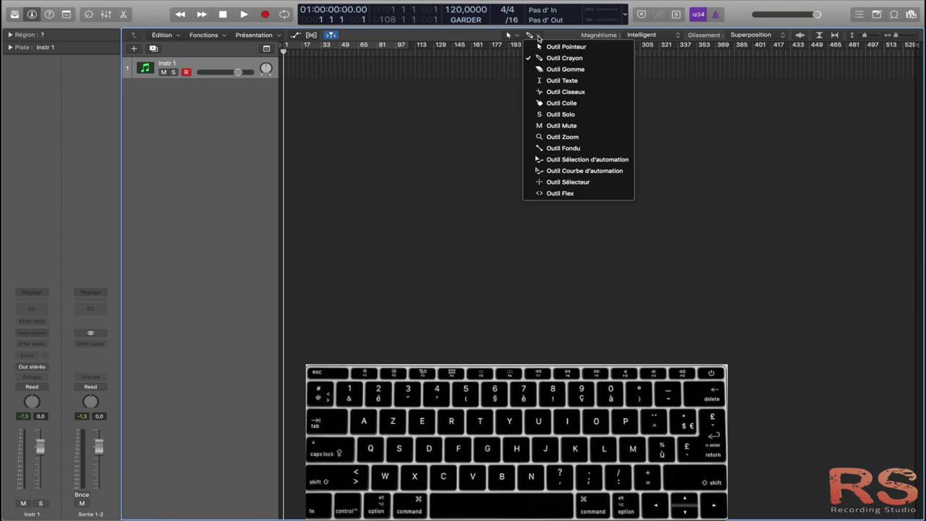
left_click(555, 69)
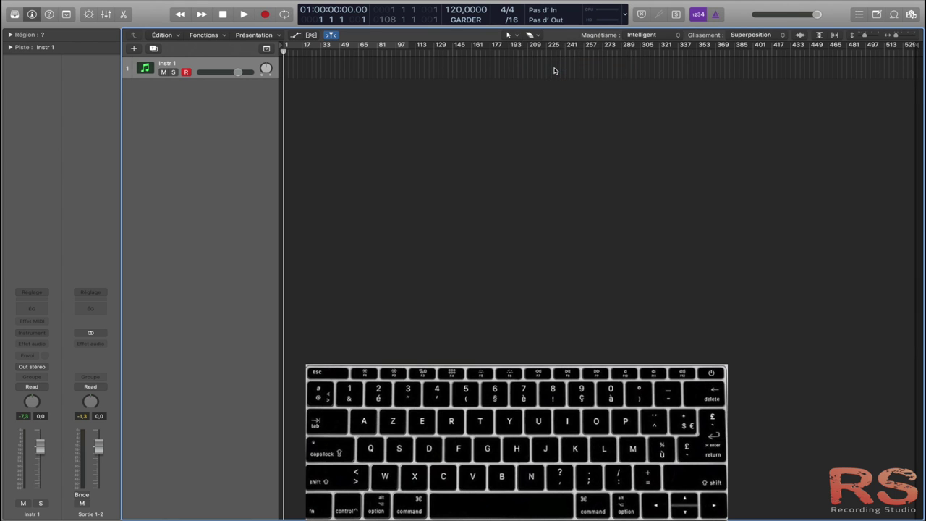
left_click(488, 74, "super")
left_click(493, 64)
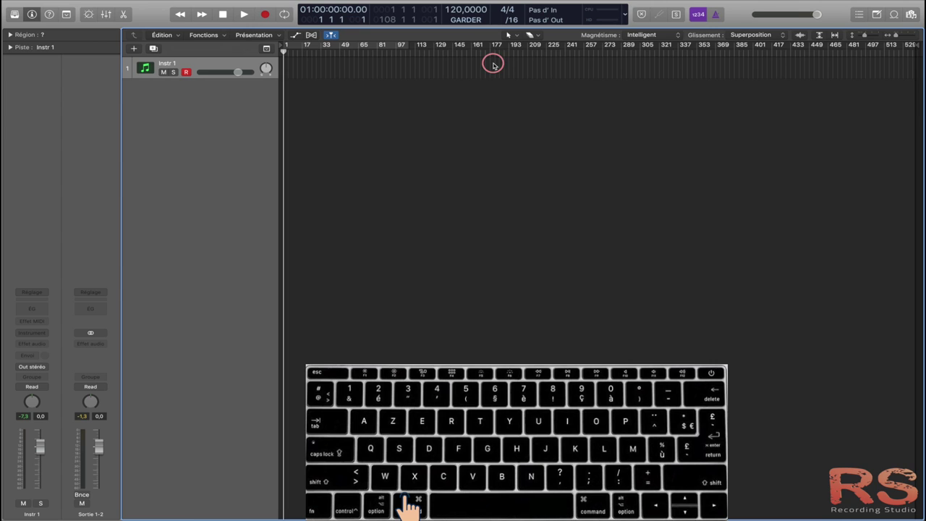
left_click(494, 63, "ctrl+alt")
Set the Command-click tool back to Outil Crayon.
left_click(532, 35)
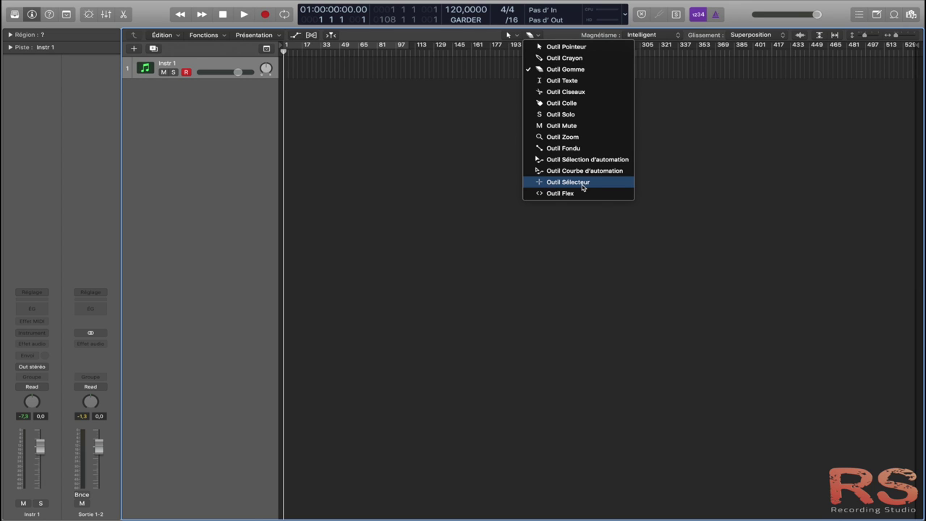
left_click(562, 60)
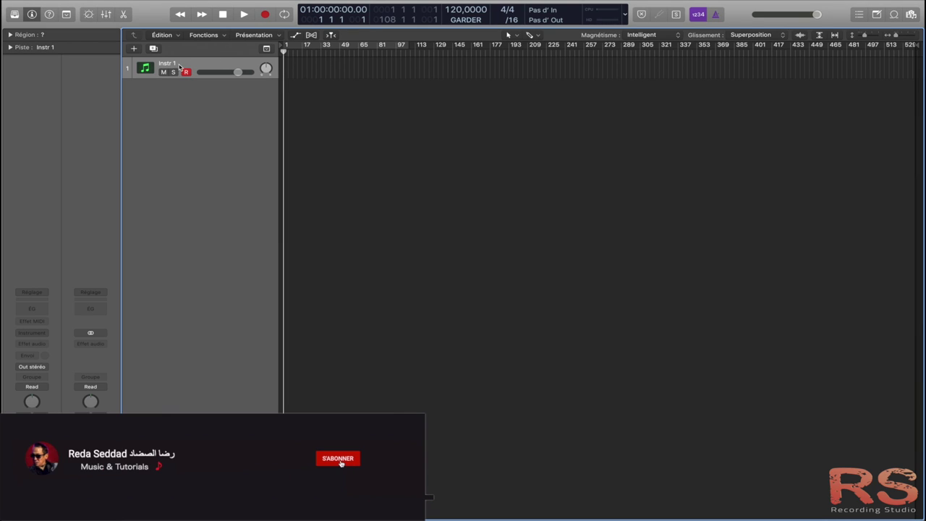
mouse_move(84, 4)
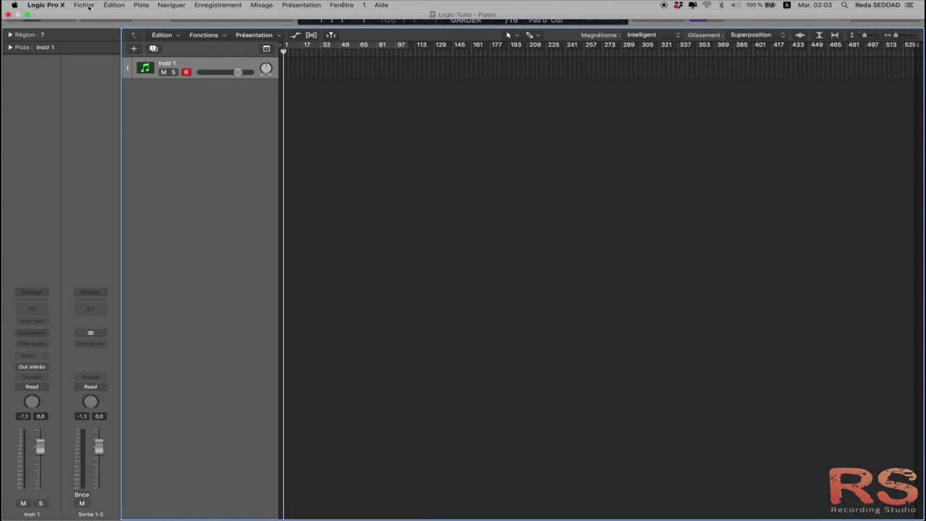
left_click(134, 49)
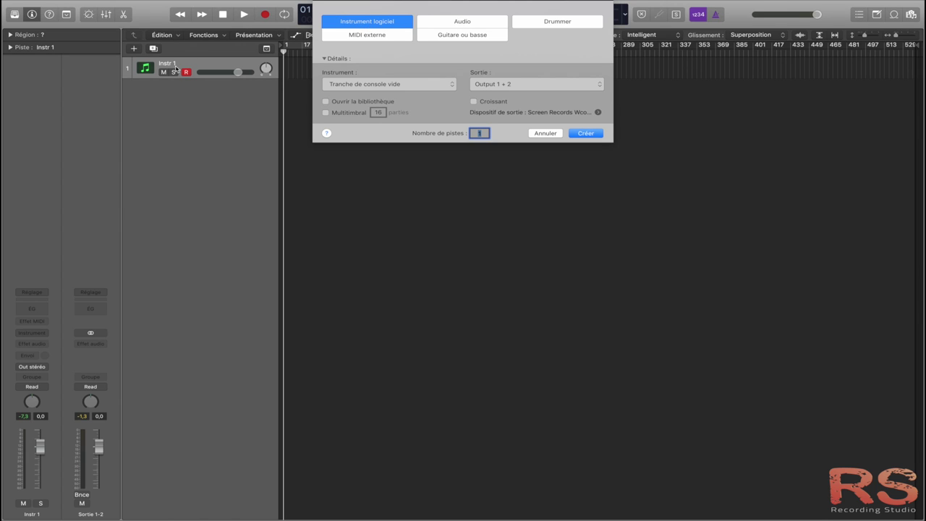
left_click(547, 133)
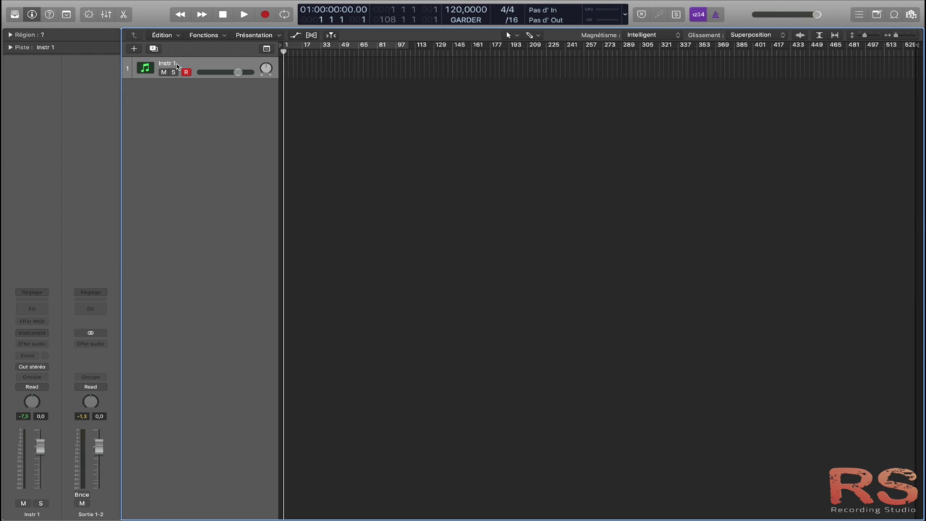
Duplicate the Instr 1 instrument track six times to get seven tracks.
left_click(154, 49)
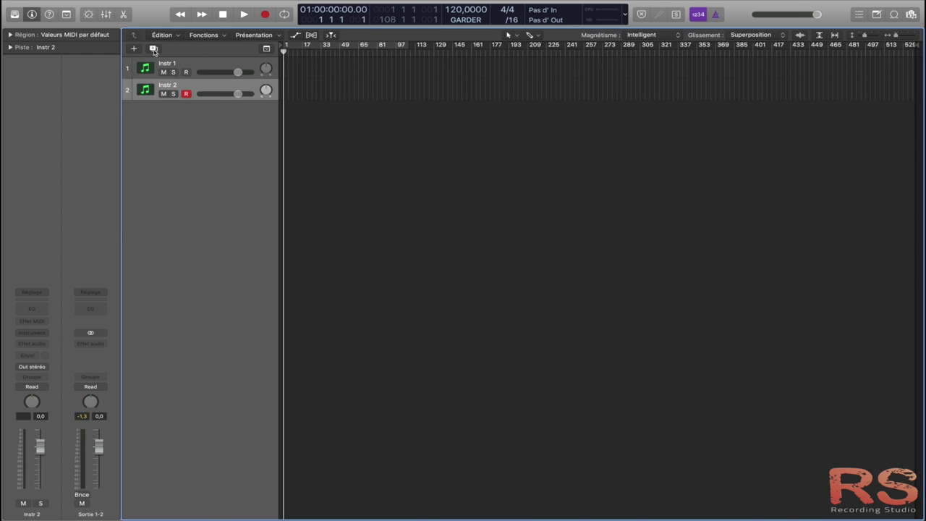
left_click(153, 49)
left_click(154, 50)
left_click(154, 50)
left_click(154, 49)
left_click(153, 49)
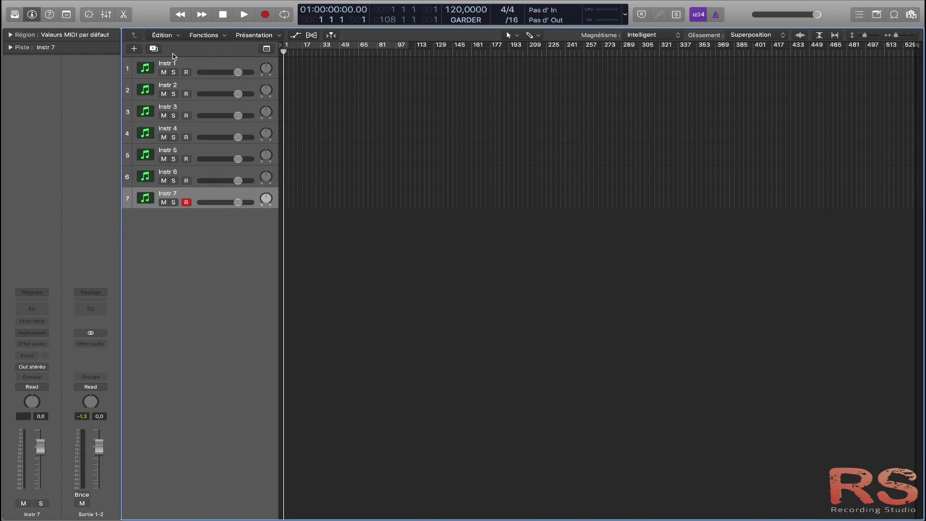
Delete the tracks Instr 2 to Instr 7, keeping only Instr 1.
left_click(185, 85)
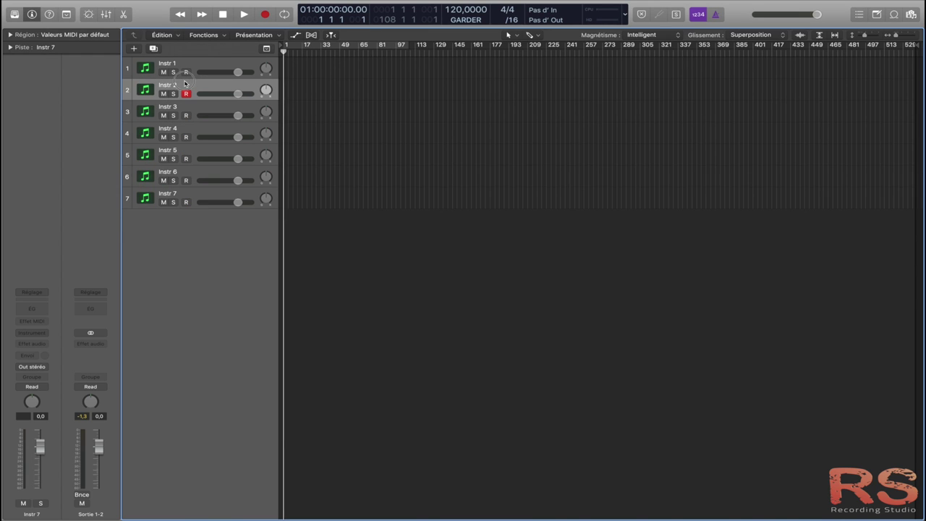
left_click(184, 194, "shift")
key("super+BackSpace")
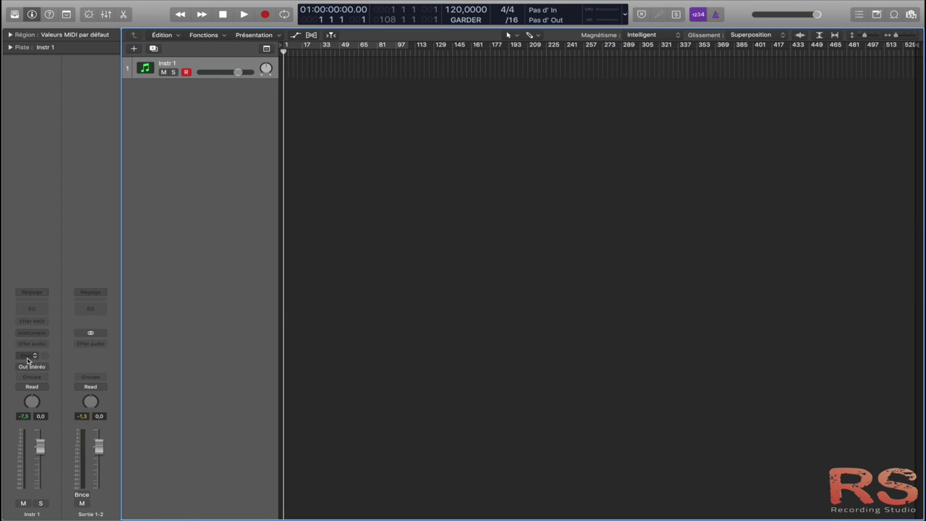
Duplicate the Instr 1 track once and delete the resulting Instr 2 track.
left_click(154, 49)
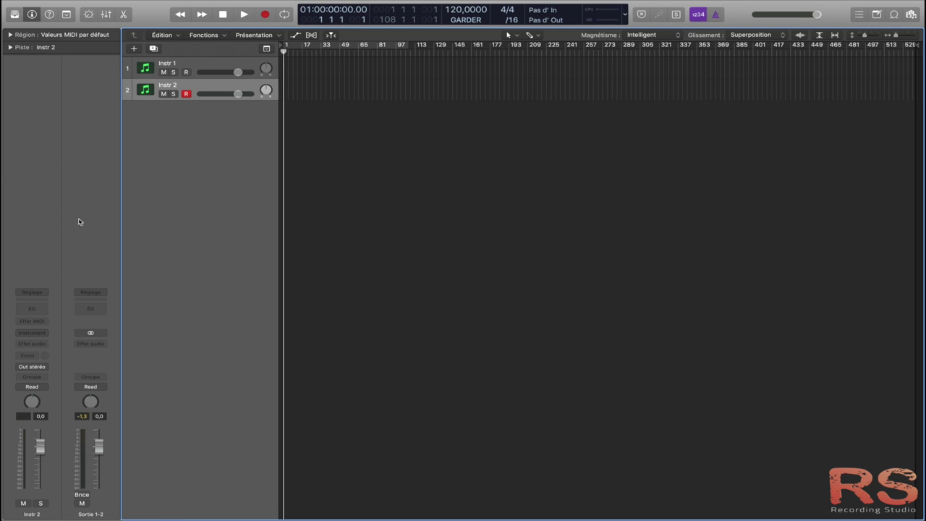
left_click(187, 71)
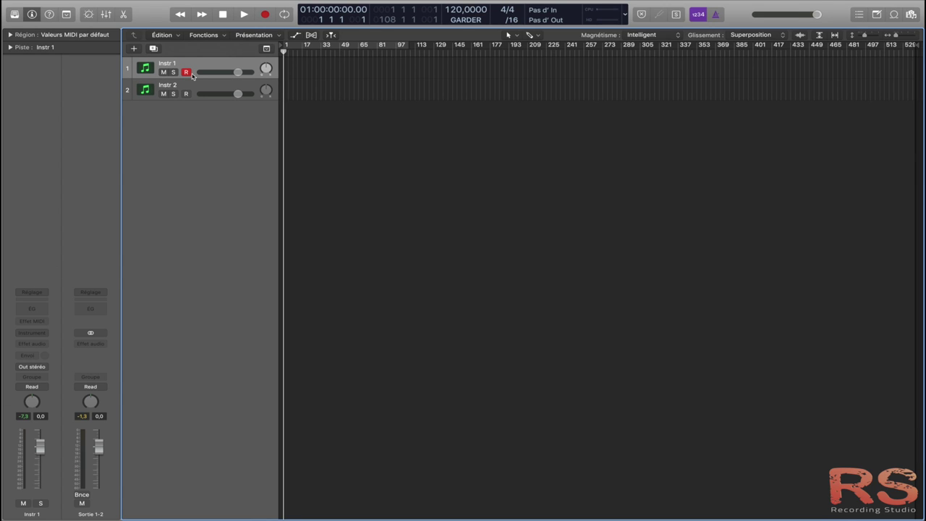
left_click(200, 87)
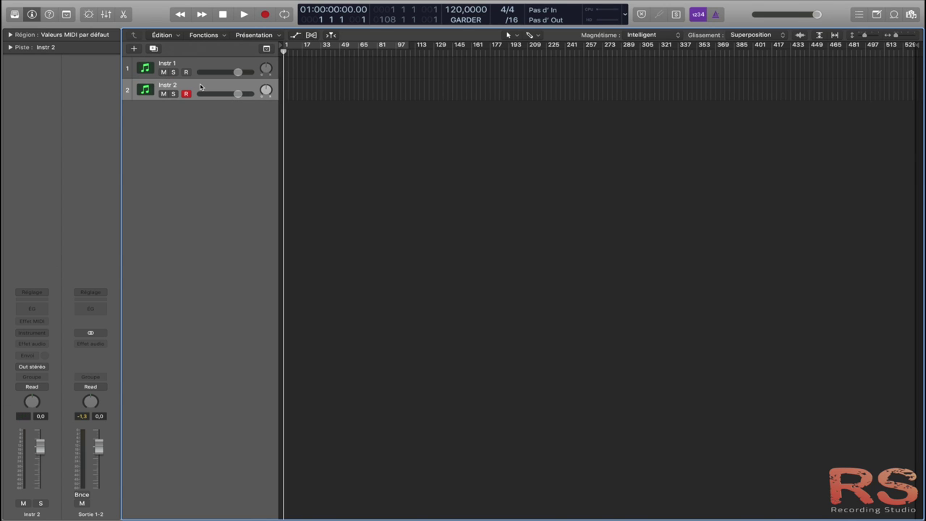
key("super+BackSpace")
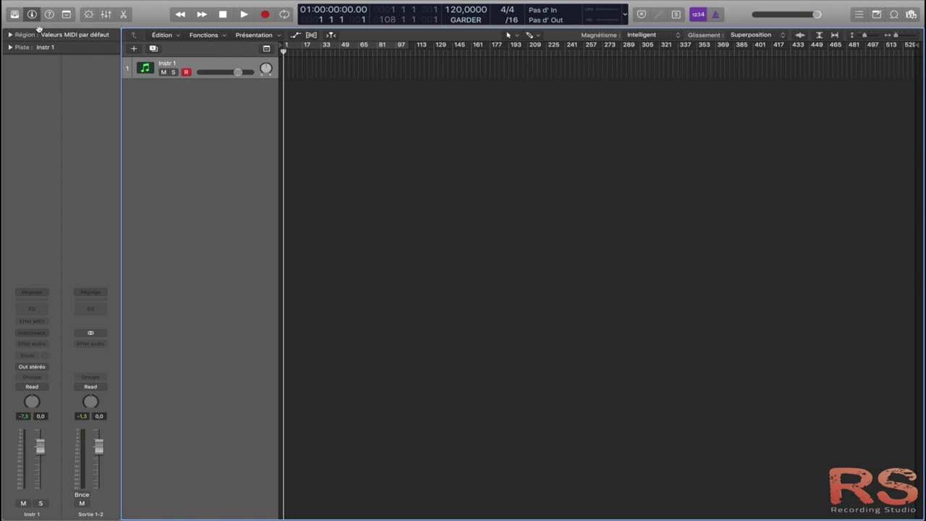
Load the SoCal drum kit from the library's Drum Kit category onto the Instr 1 track.
left_click(14, 14)
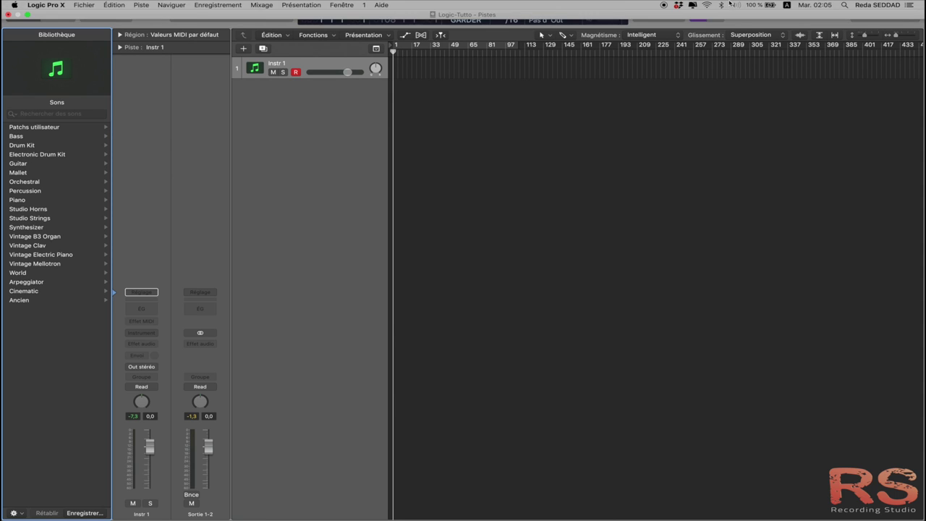
left_click(21, 145)
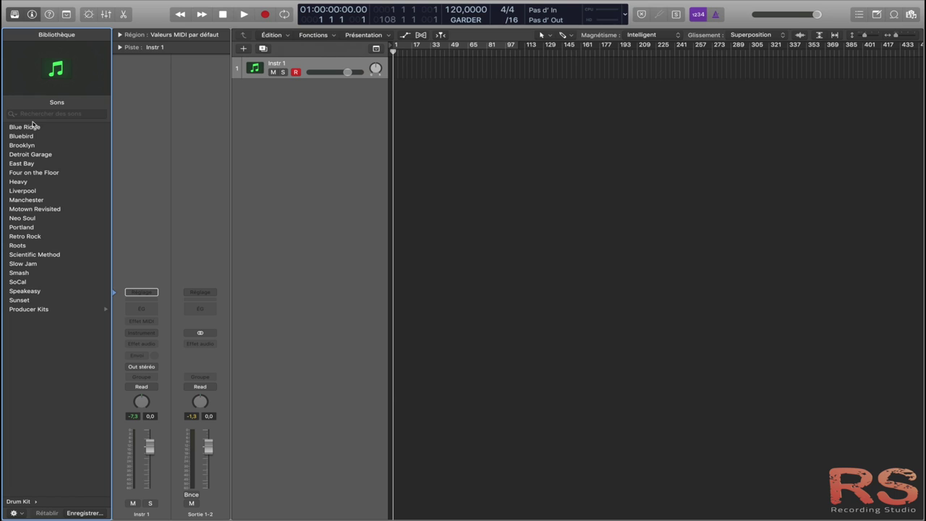
left_click(22, 284)
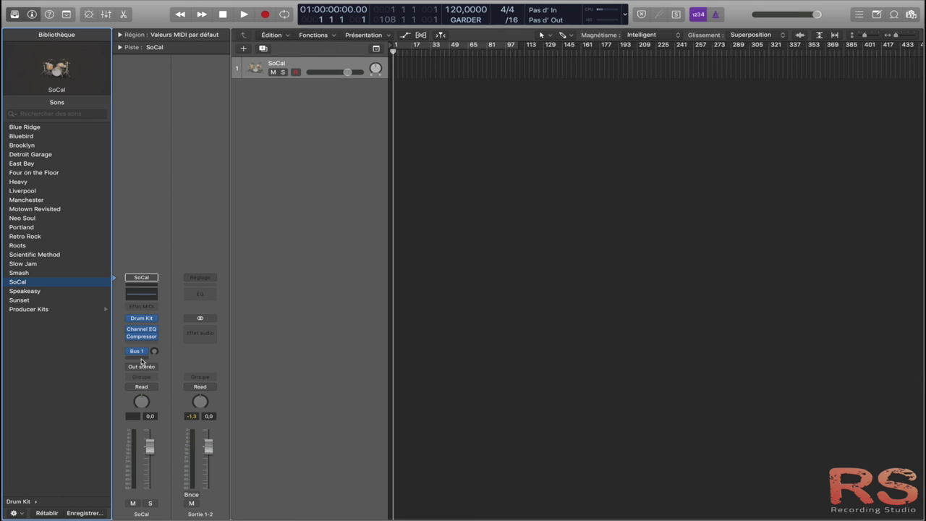
View the Channel EQ plug-in on the SoCal channel strip and close its window.
mouse_move(143, 318)
left_click(142, 329)
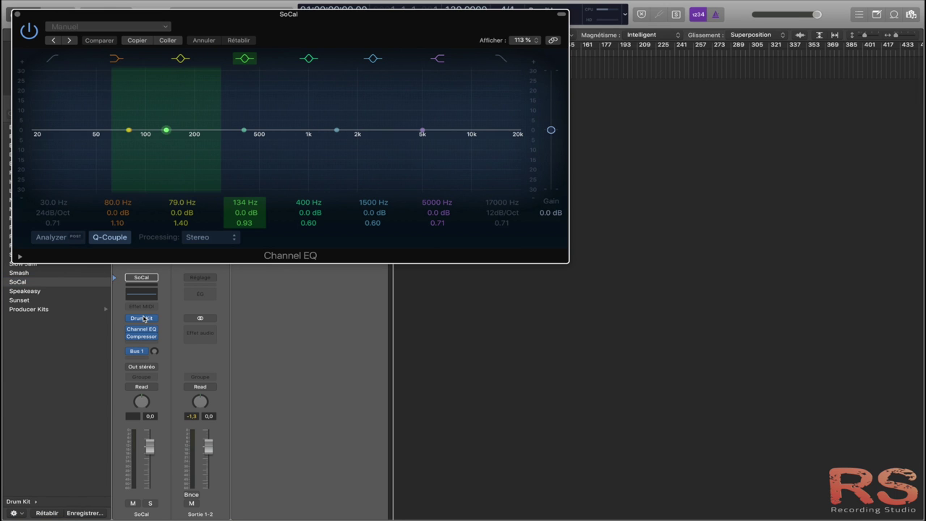
left_click(17, 14)
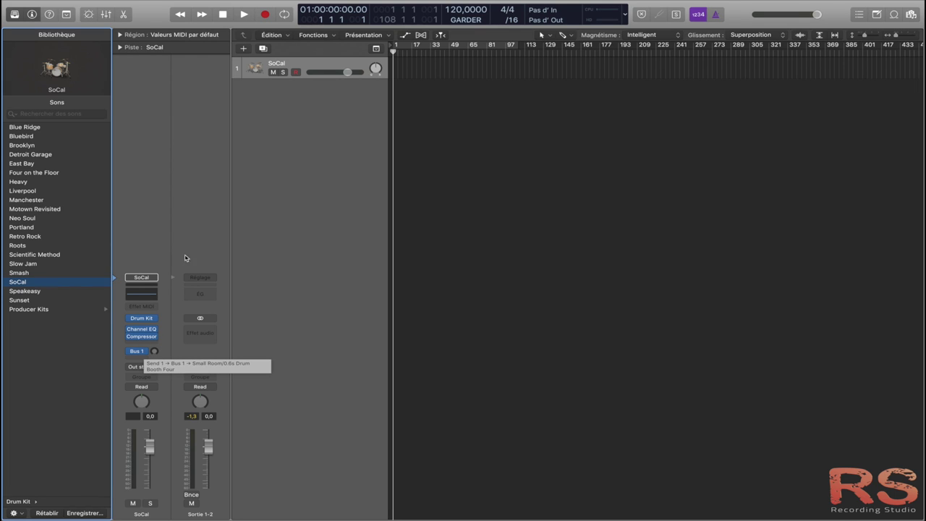
Remove the Channel EQ, Compressor and Bus 1 send from the SoCal channel strip and hide the library.
left_click(155, 330)
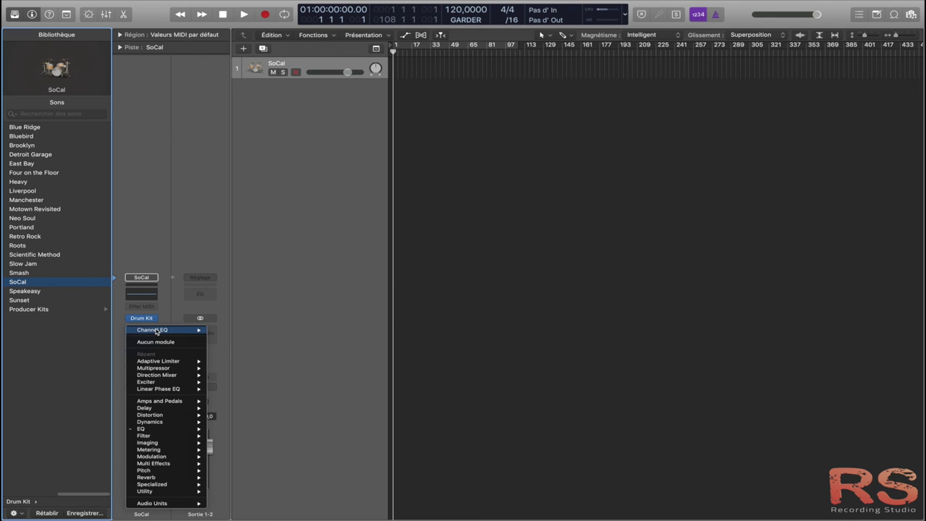
left_click(154, 343)
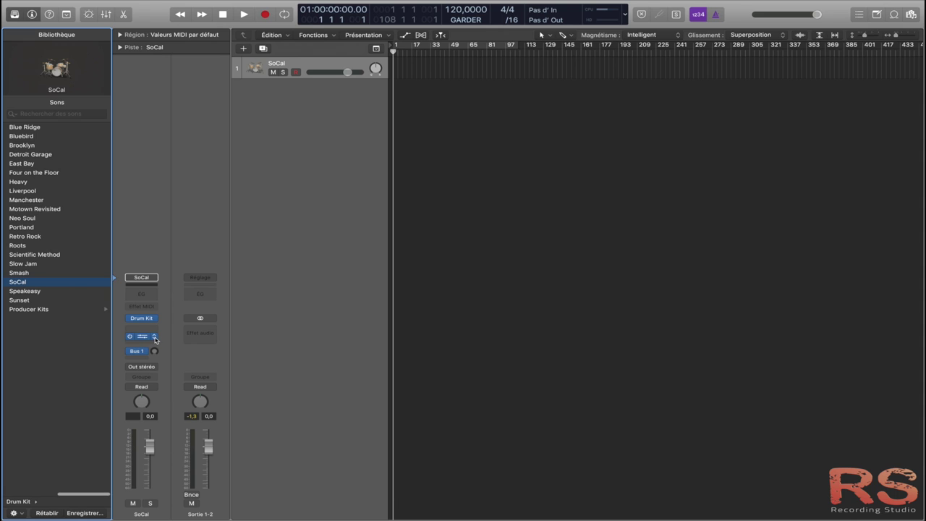
left_click(154, 341)
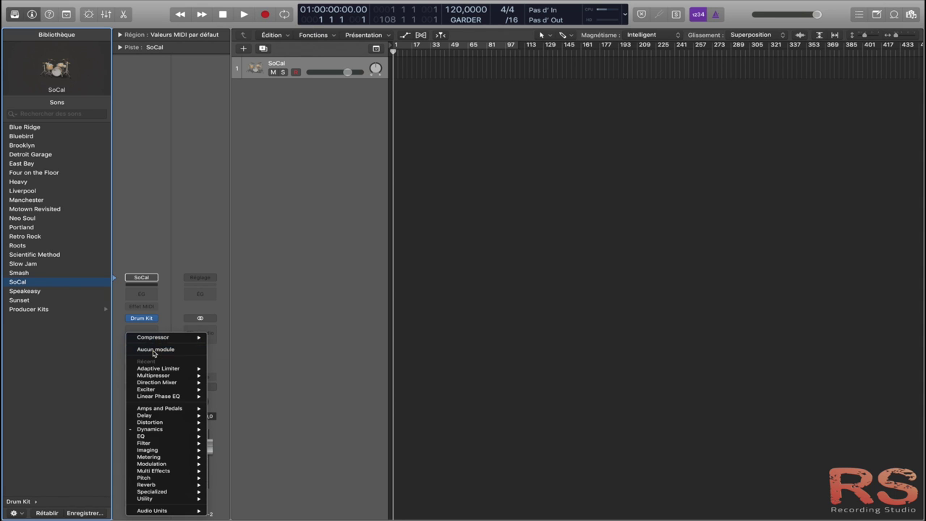
left_click(155, 349)
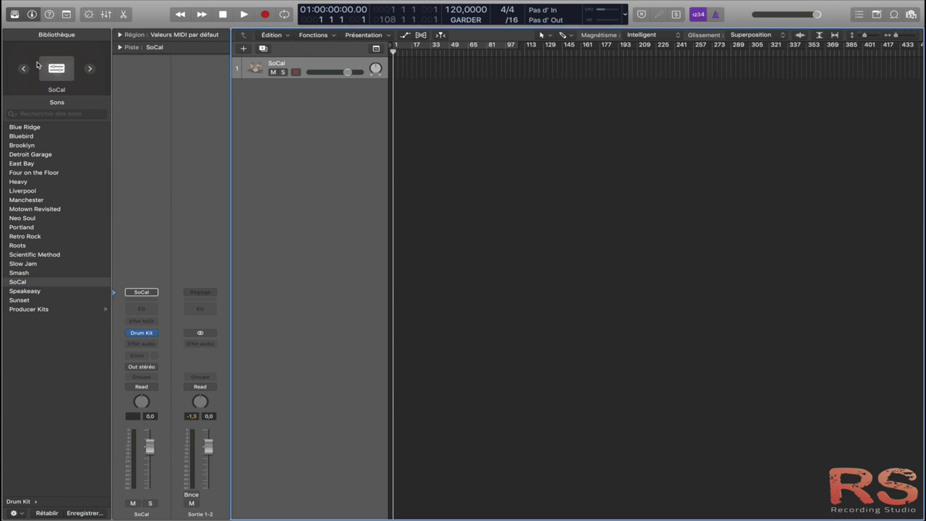
left_click(15, 14)
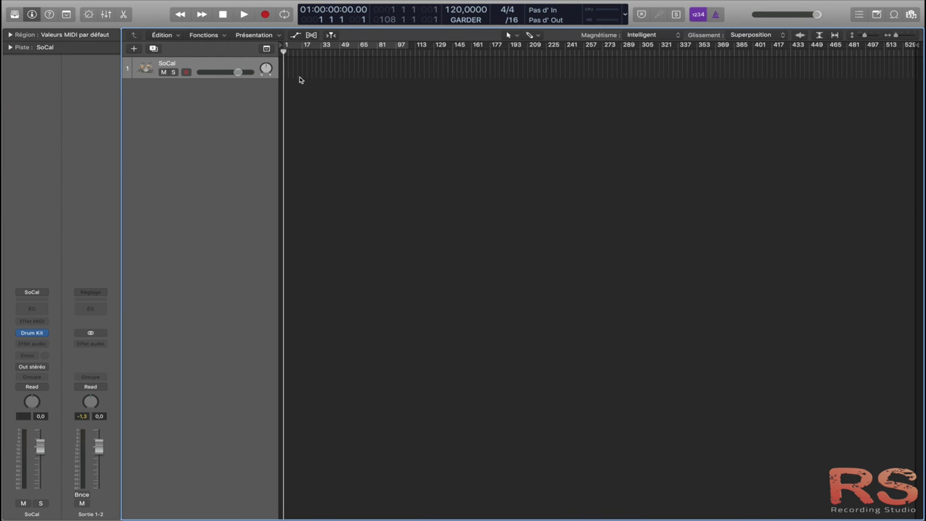
Create an empty MIDI region at bar 1 of the SoCal track and delete it.
key("super+Right")
key("super+Right")
key("super+Right")
key("super+Right")
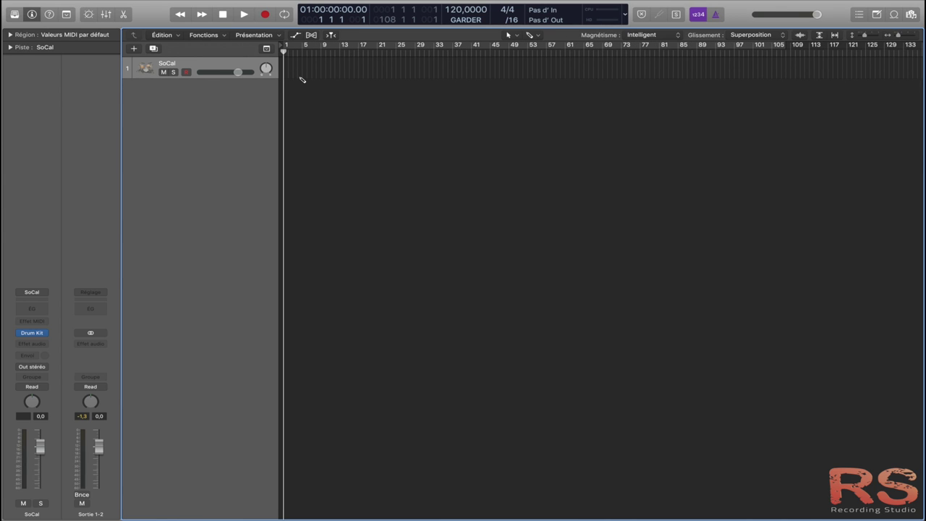
key("super+Right")
key("super+Right")
key("super+Right")
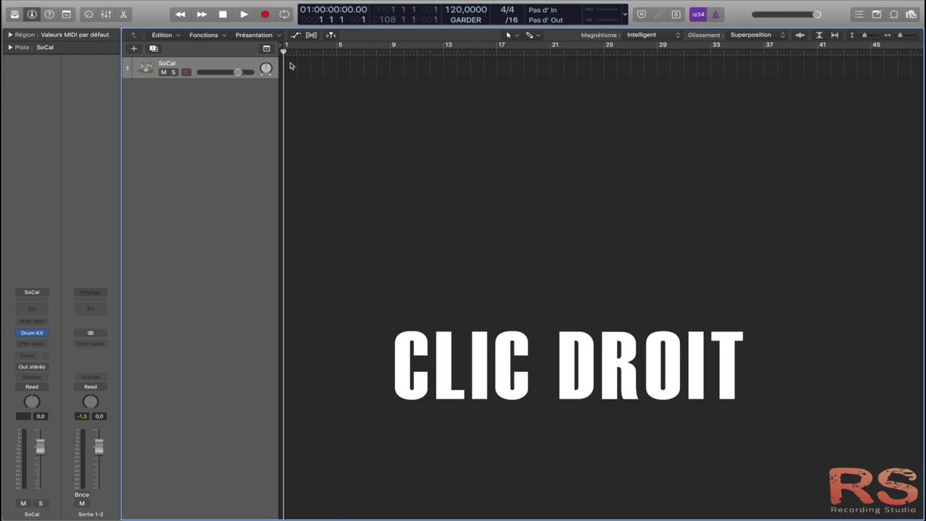
right_click(290, 65)
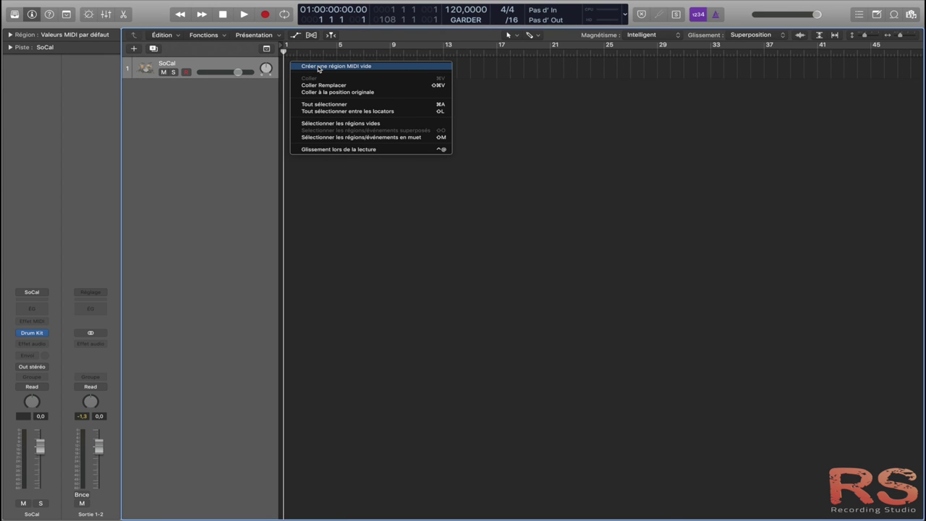
left_click(318, 66)
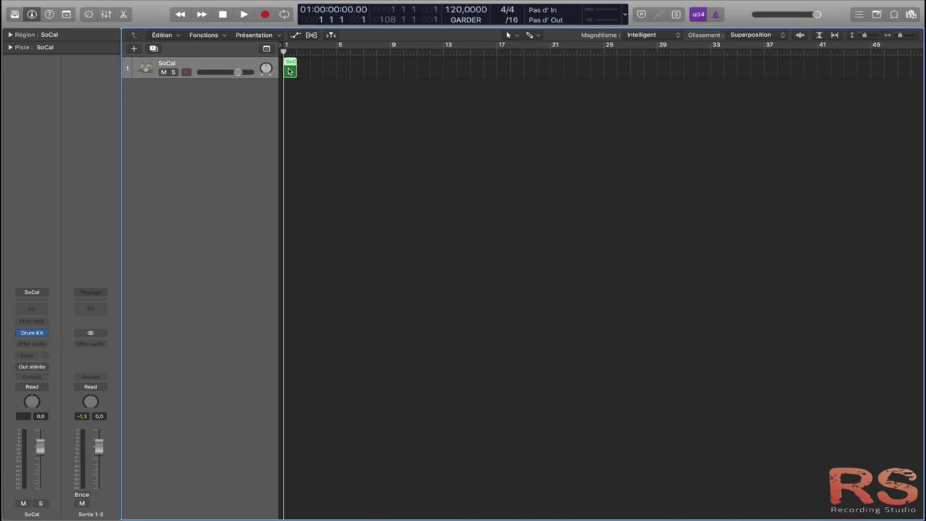
key("Delete")
Draw a region at bar 1 of the SoCal track with Outil Crayon, delete it and restore Outil Pointeur.
left_click(518, 37)
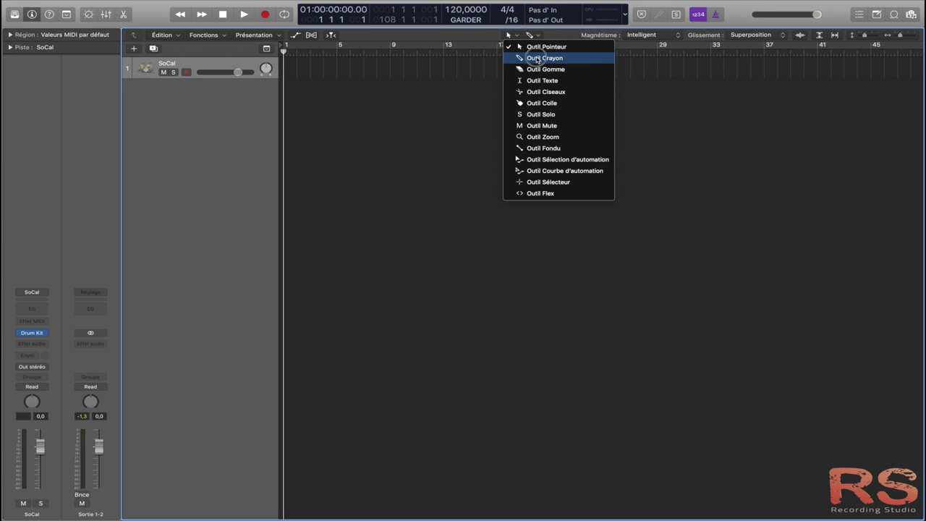
left_click(522, 58)
left_click(286, 70)
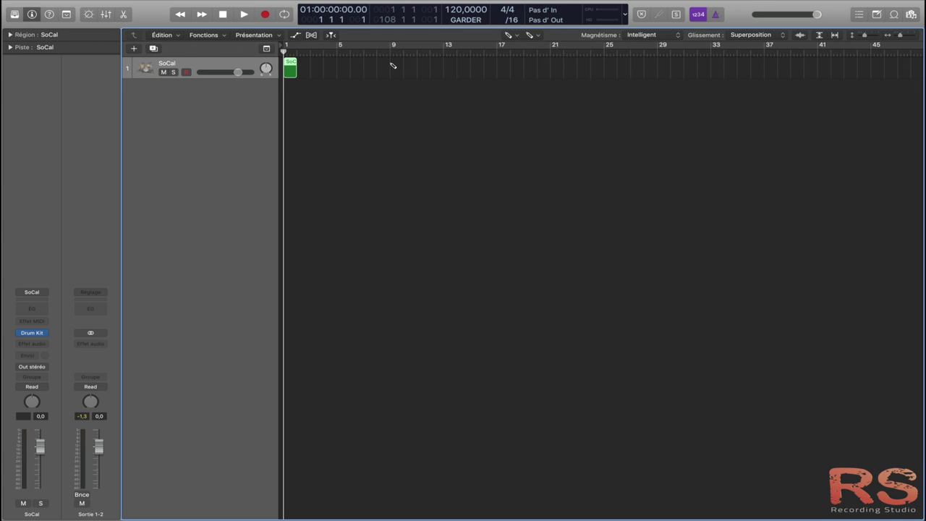
key("Delete")
key("t")
left_click(393, 66)
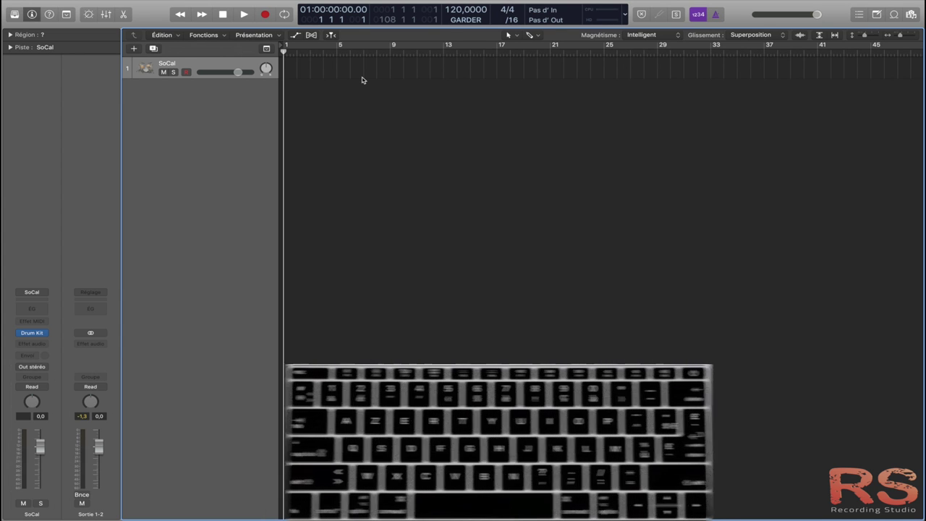
Review the available left-click tools and the shortcut letter assigned to each one.
left_click(516, 36)
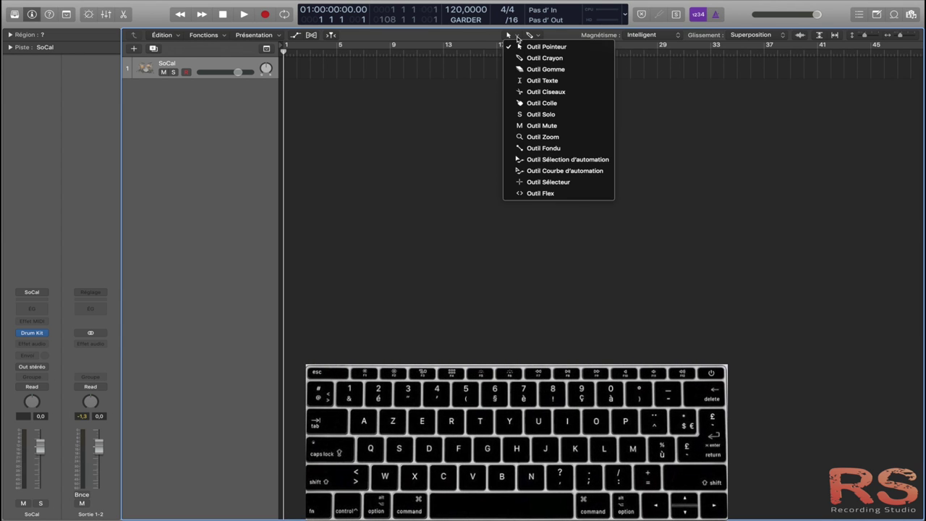
left_click(396, 110)
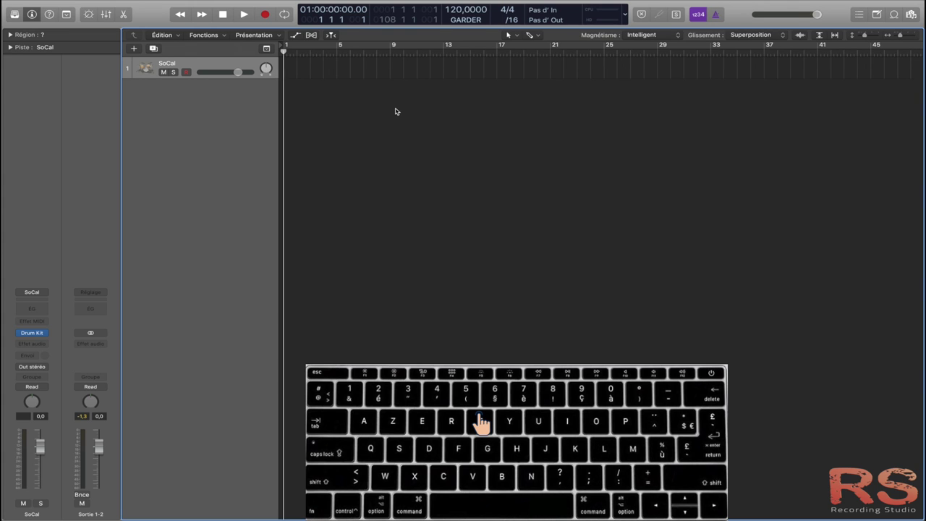
key("t")
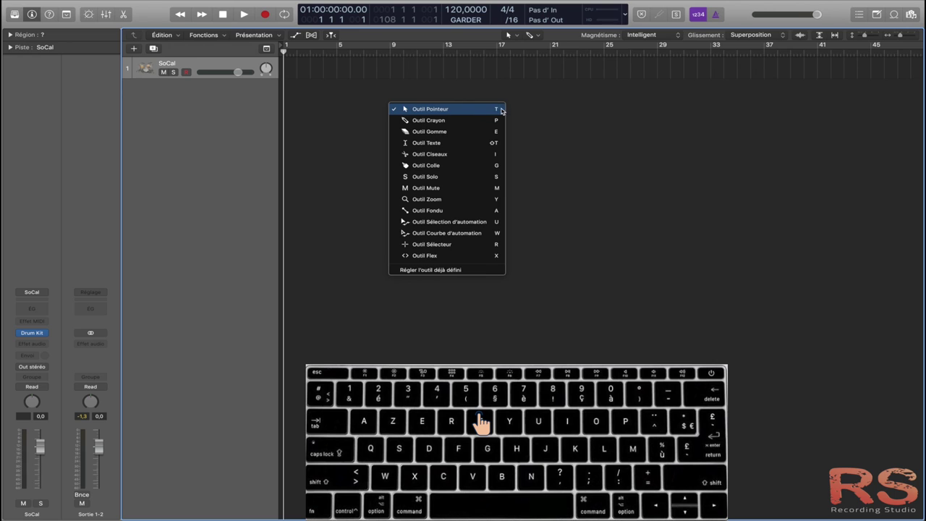
left_click(548, 123)
Draw a one-bar region at bar 1 of the SoCal track with Outil Crayon and switch back to Outil Pointeur.
key("t")
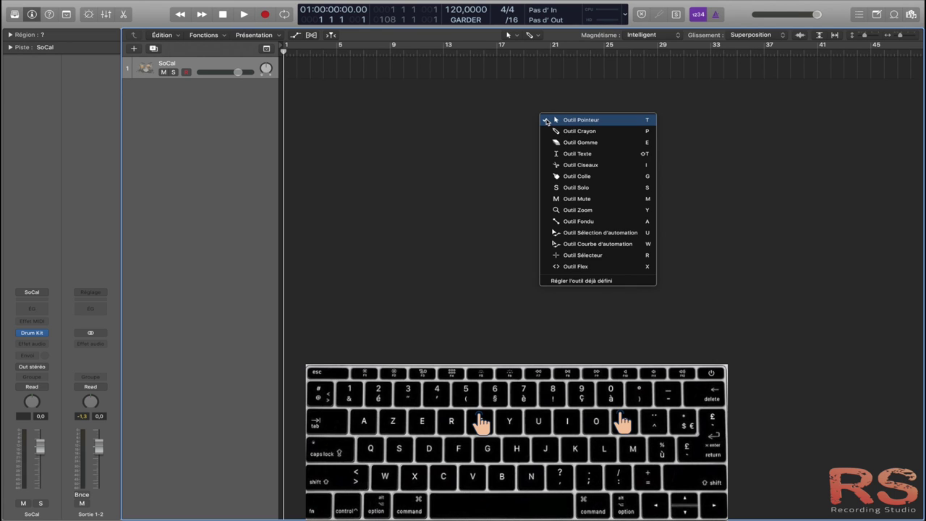
key("p")
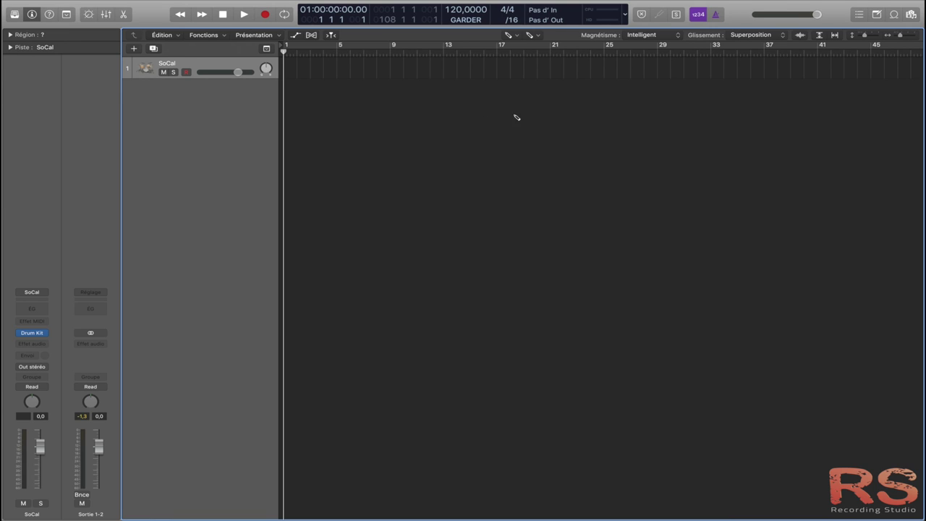
left_click(289, 65)
key("t")
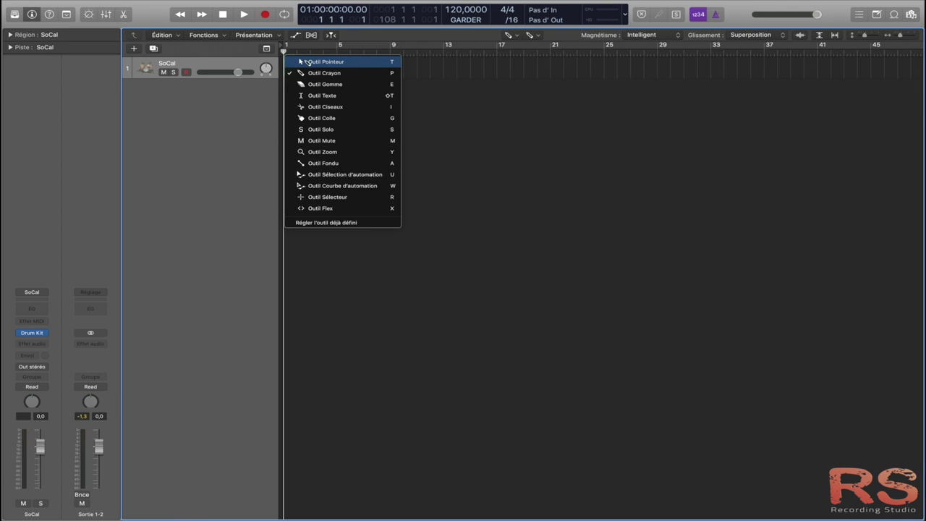
left_click(307, 62)
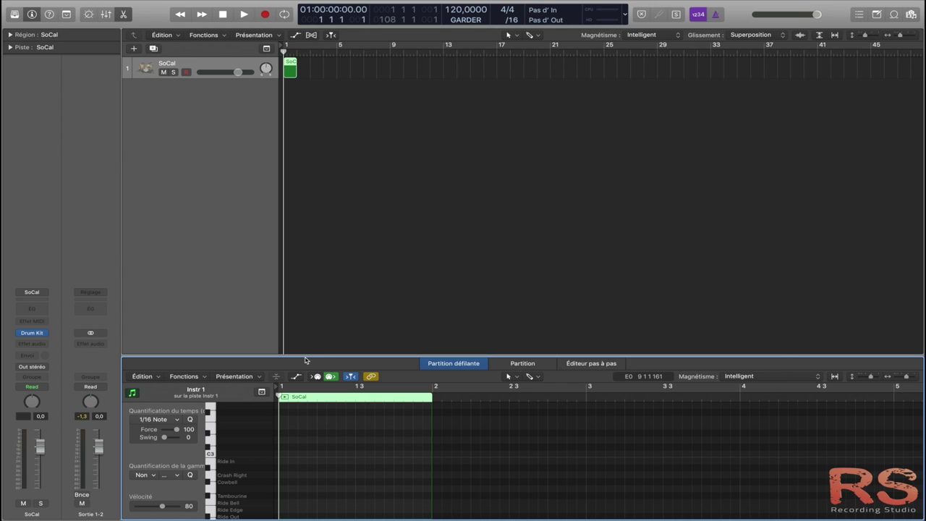
Enlarge the piano roll editor up to just below the SoCal track and close it.
left_click_drag(303, 353, 325, 127)
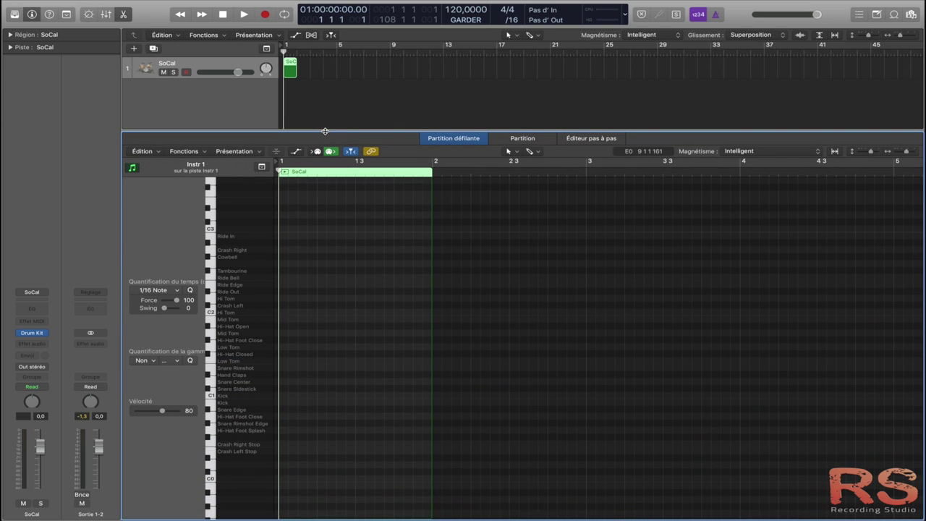
key("e")
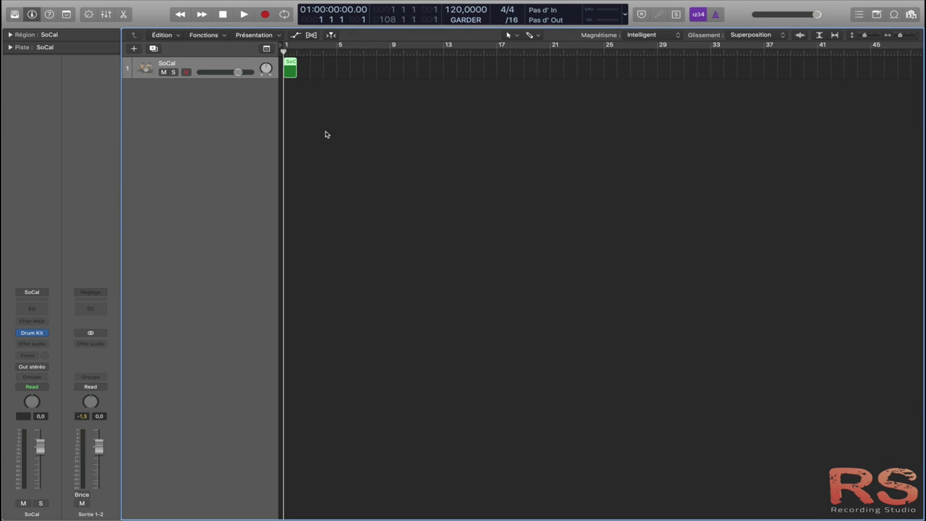
Reopen the SoCal region in the piano roll and trim its start to just after position 1 3.
double_click(291, 71)
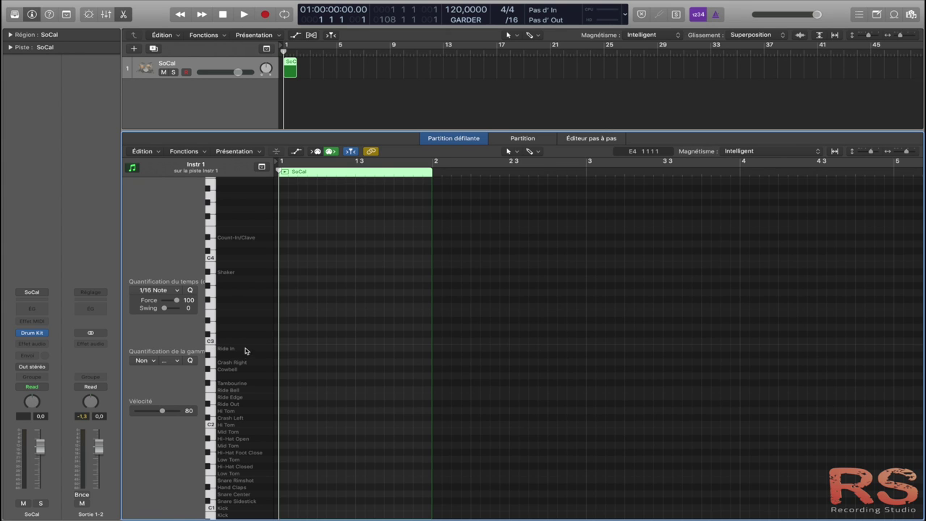
scroll(246, 353, "down", 2)
left_click_drag(279, 354, 380, 354)
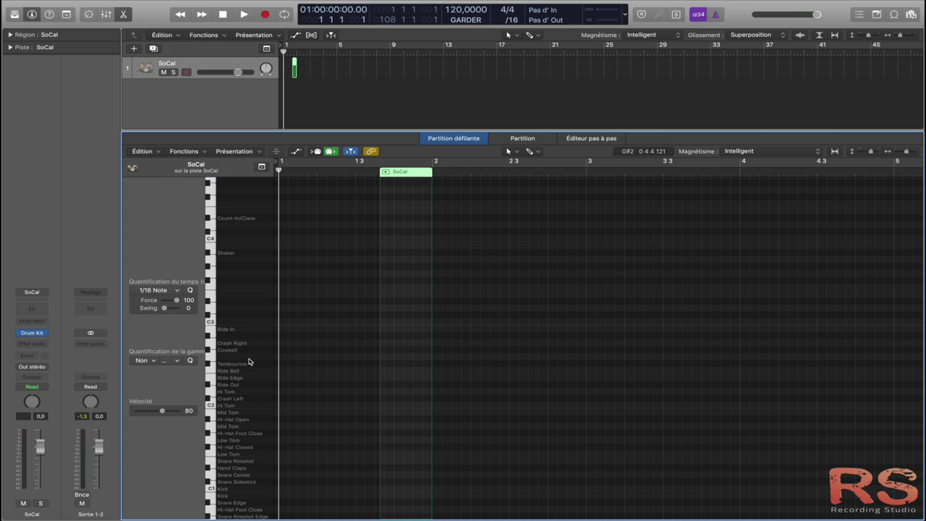
Audition the drum sounds around Hi-Hat Foot Splash on the piano roll keyboard.
scroll(232, 401, "down", 5)
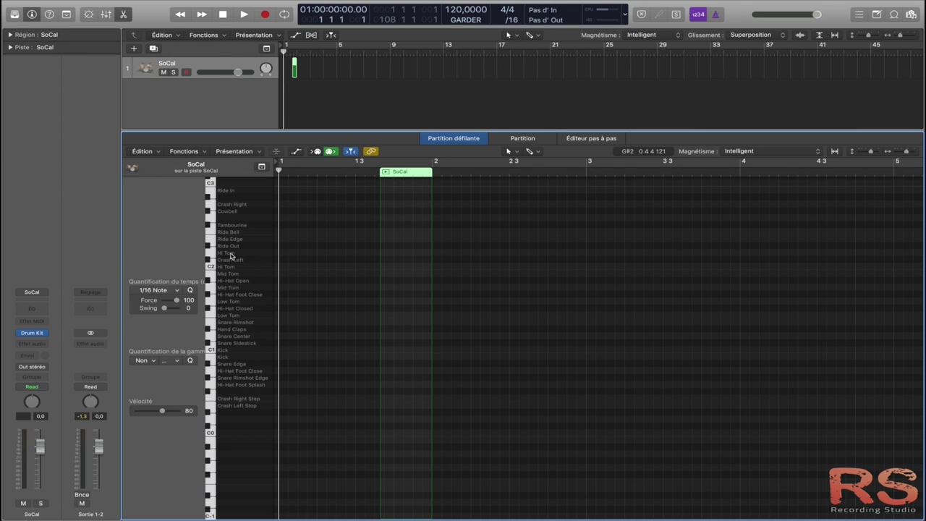
left_click(211, 383)
left_click(212, 383)
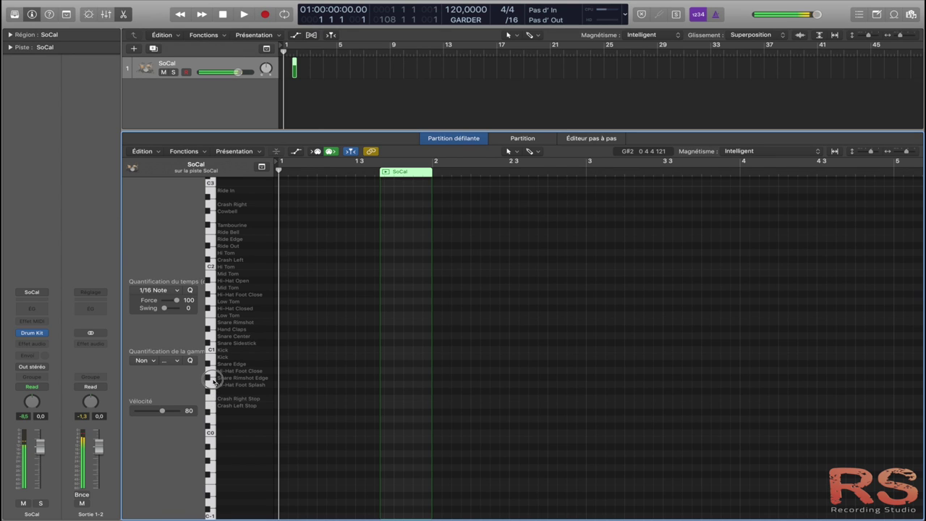
left_click(213, 384)
left_click(214, 383)
left_click(213, 384)
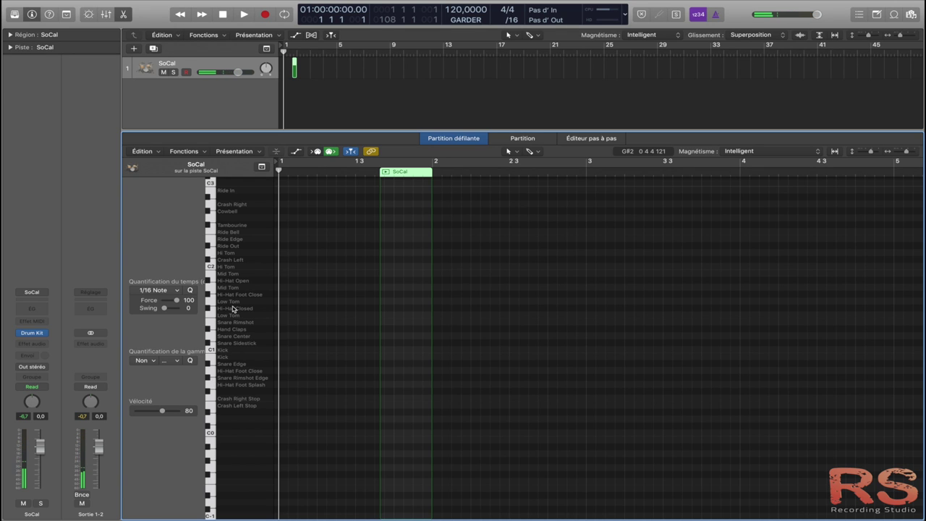
Audition the two Kick sounds around C1 on the piano roll keyboard.
scroll(233, 309, "down", 1)
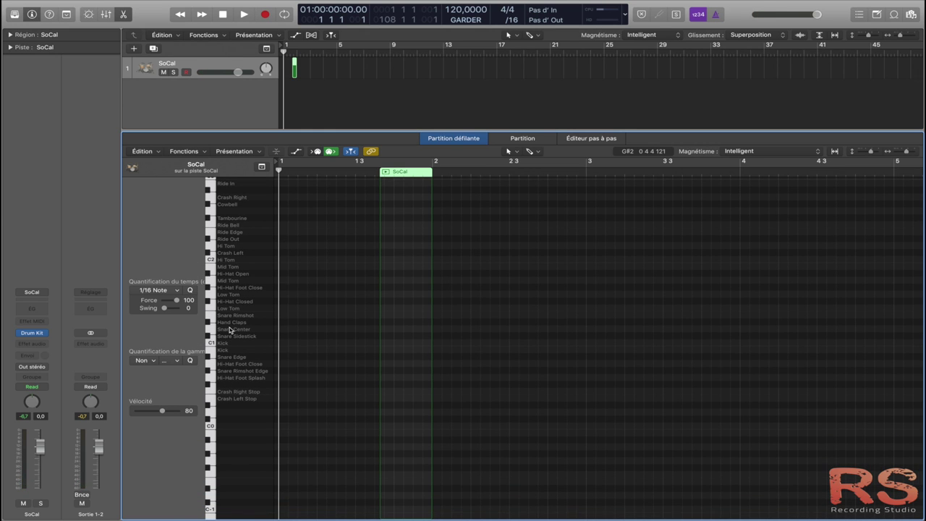
left_click(213, 343)
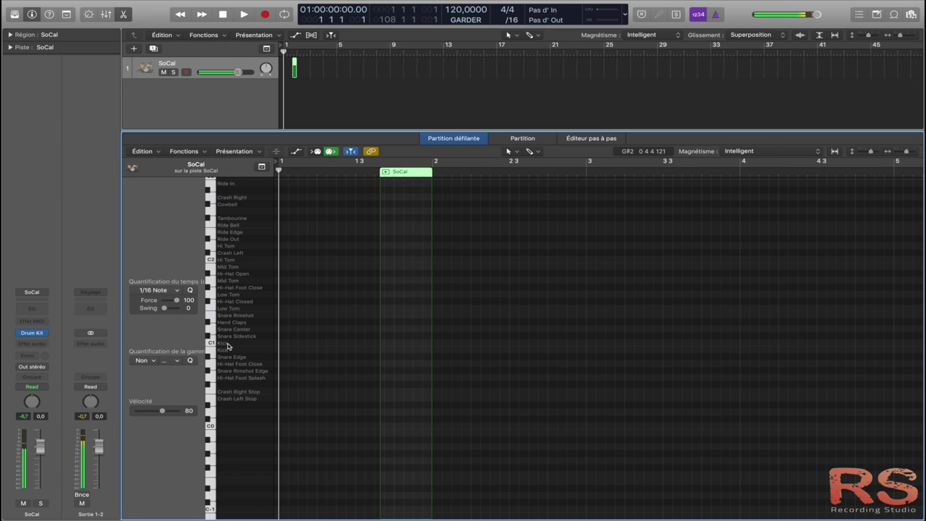
left_click(214, 344)
left_click(214, 350)
left_click(213, 349)
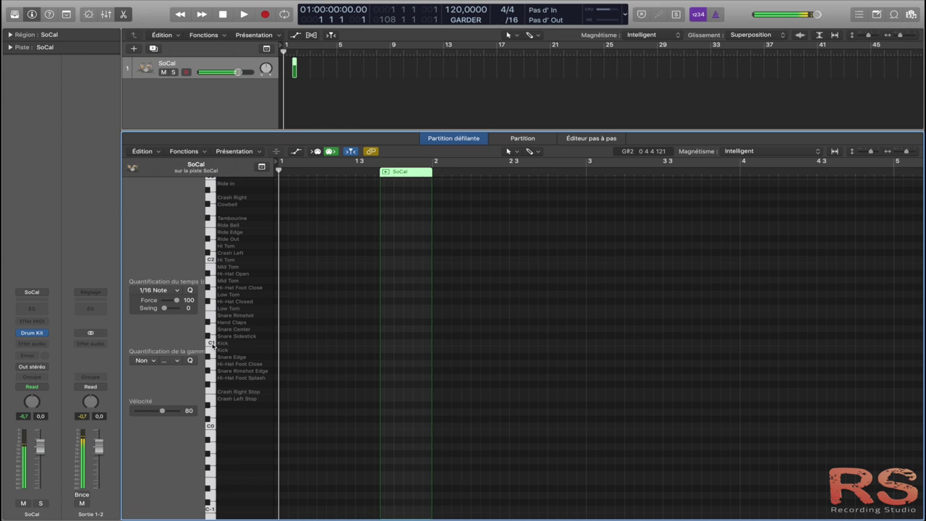
left_click(211, 342)
left_click(212, 342)
left_click(213, 353)
left_click(212, 354)
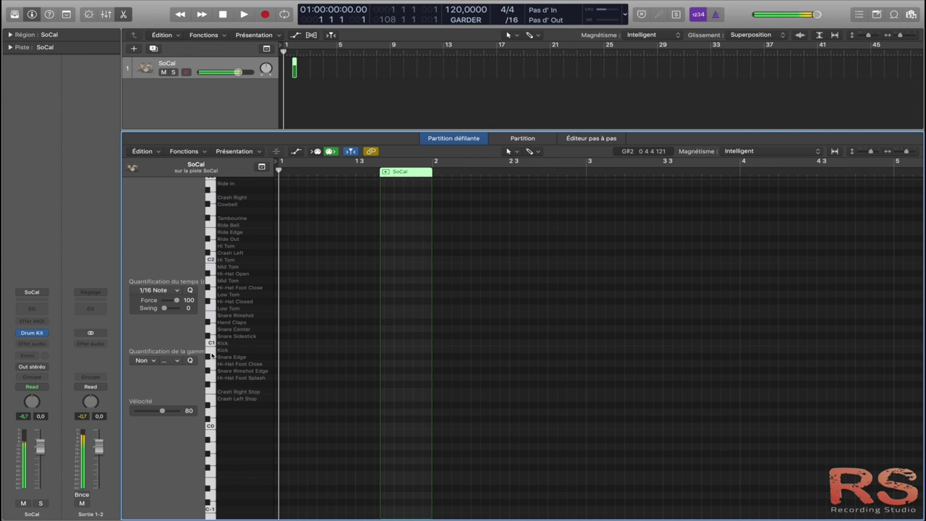
Audition the Snare Center, Snare Rimshot, tom, Hi-Hat Closed and Hi-Hat Open sounds on the piano roll keyboard.
left_click(214, 330)
left_click(214, 315)
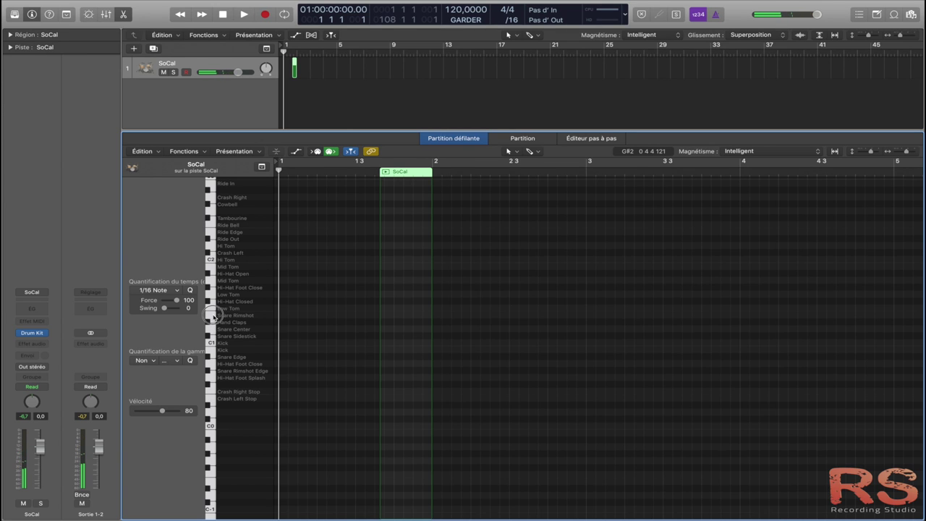
left_click(214, 304)
left_click(212, 306)
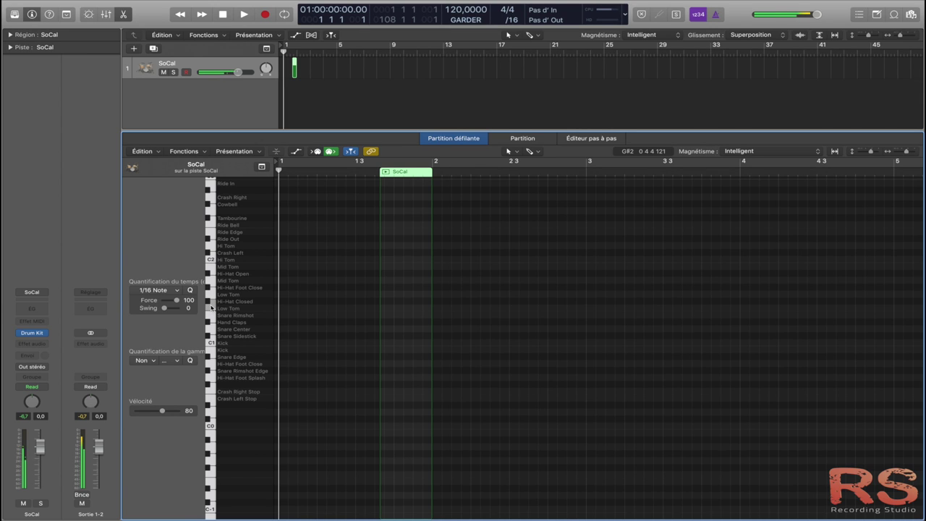
left_click(212, 294)
left_click(213, 281)
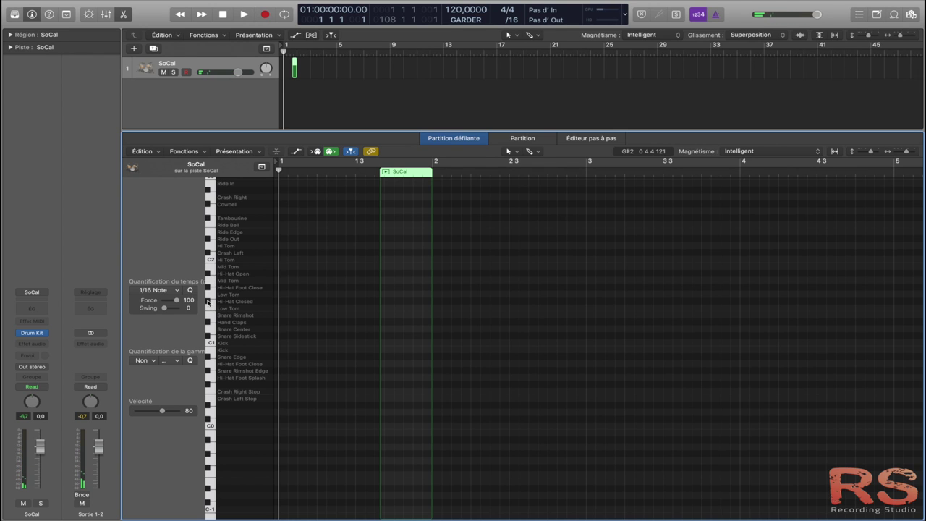
left_click(208, 302)
left_click(207, 275)
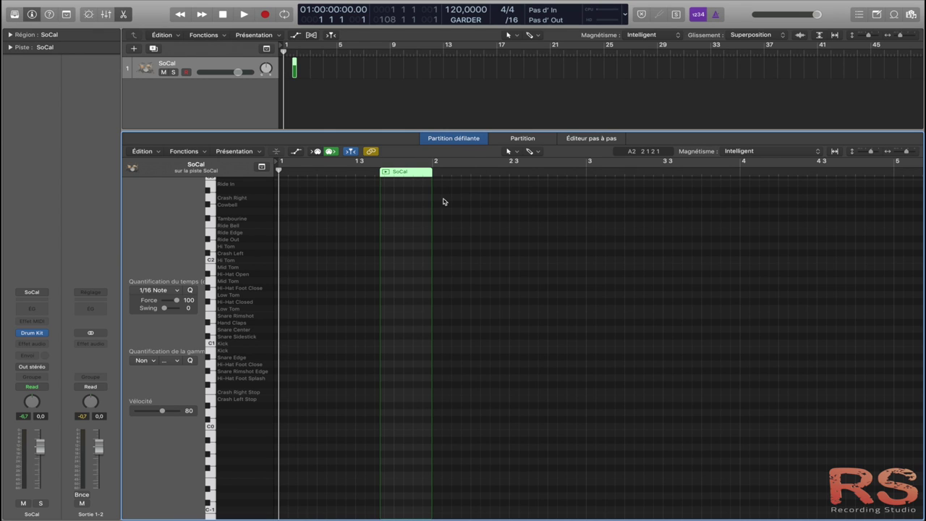
Draw a note at the start of bar 1 on the Snare Sidestick row with Outil Crayon and switch back to Outil Pointeur.
key("t")
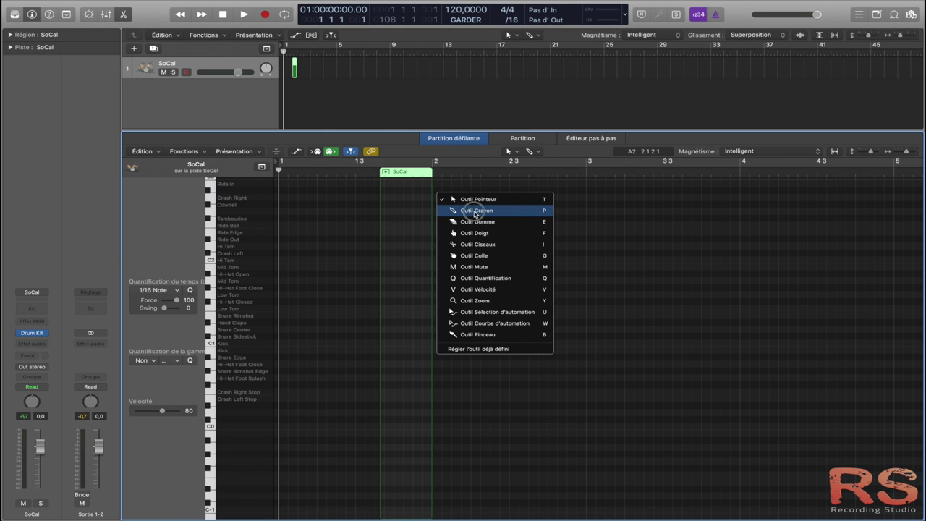
left_click(476, 211)
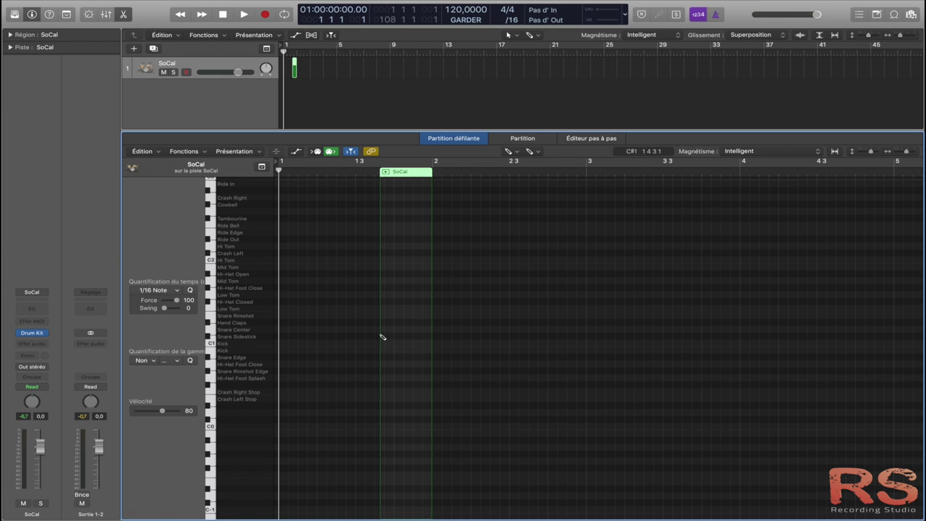
left_click(284, 337)
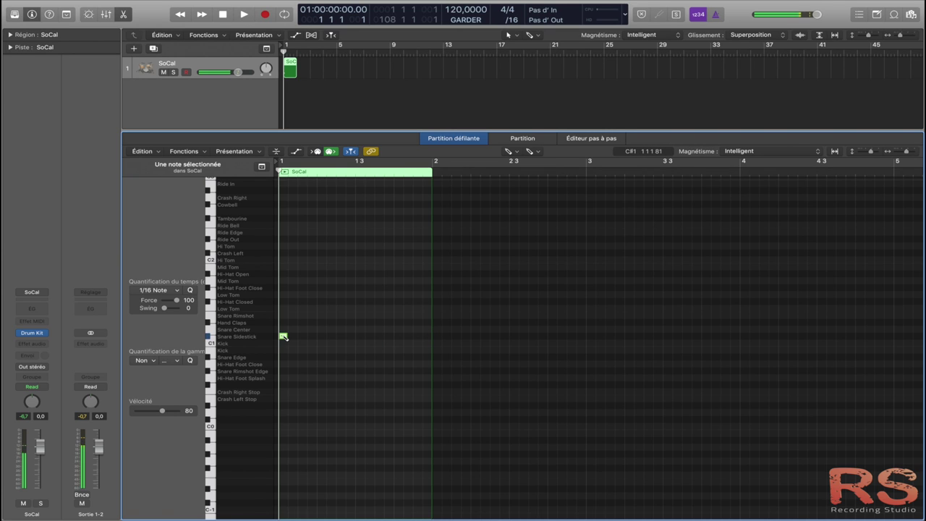
key("t")
key("t")
Move the note down to the C1 Kick row and lengthen it to position 1 2.
left_click_drag(286, 336, 285, 346)
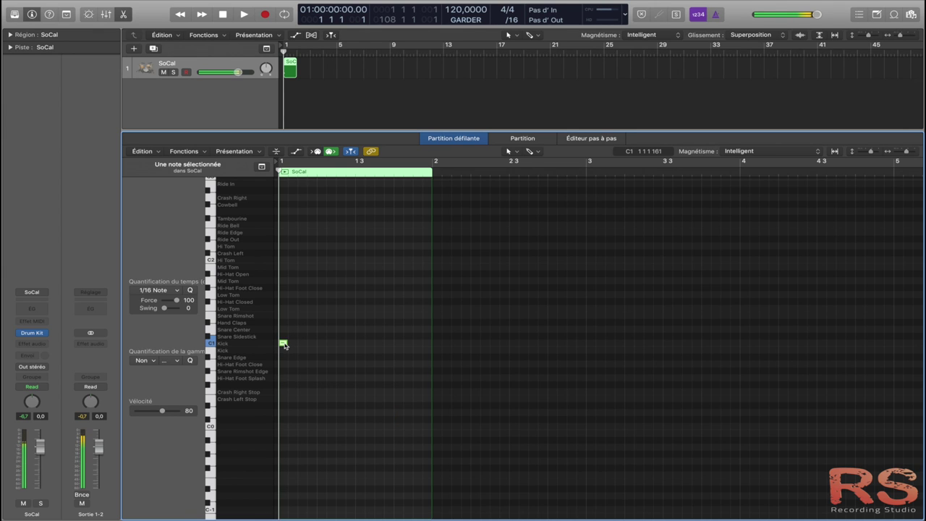
left_click_drag(286, 343, 314, 343)
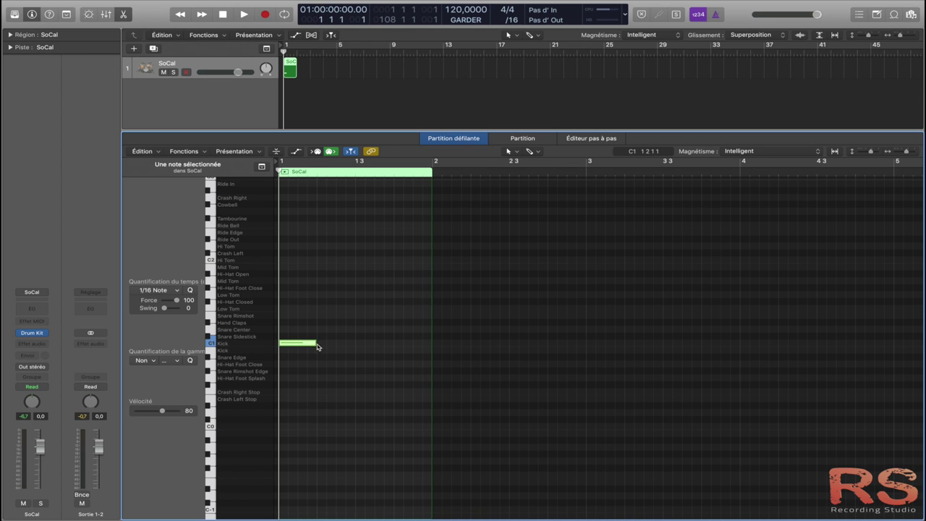
left_click(308, 347)
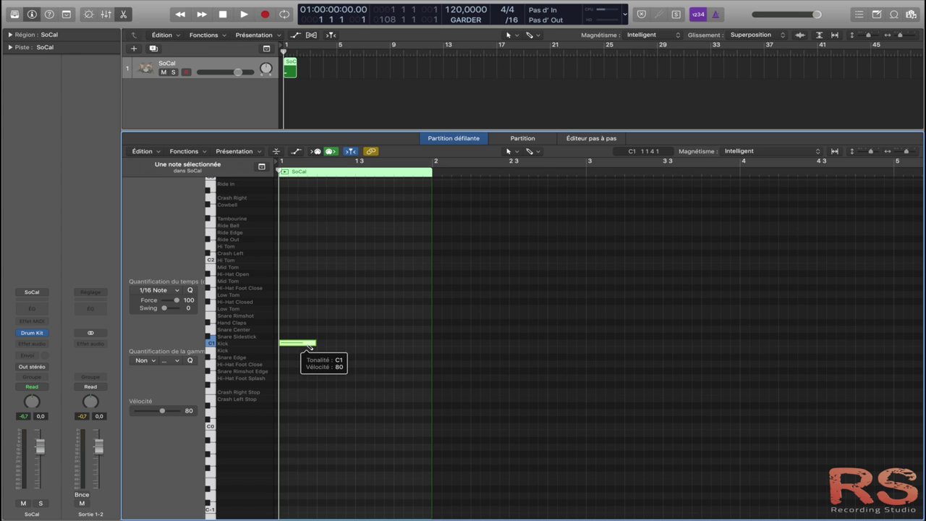
Step the playhead through the sixteenth divisions of the first beat, from 1 1 2 to 1 2 1.
key("super+Right")
key("super+Right")
key("super+Right")
key("super+Right")
key("super+Right")
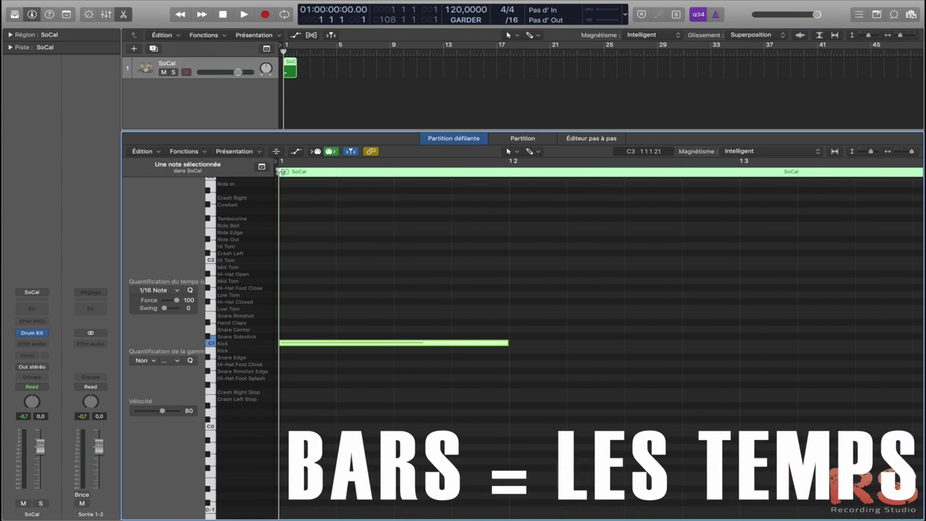
left_click(336, 173)
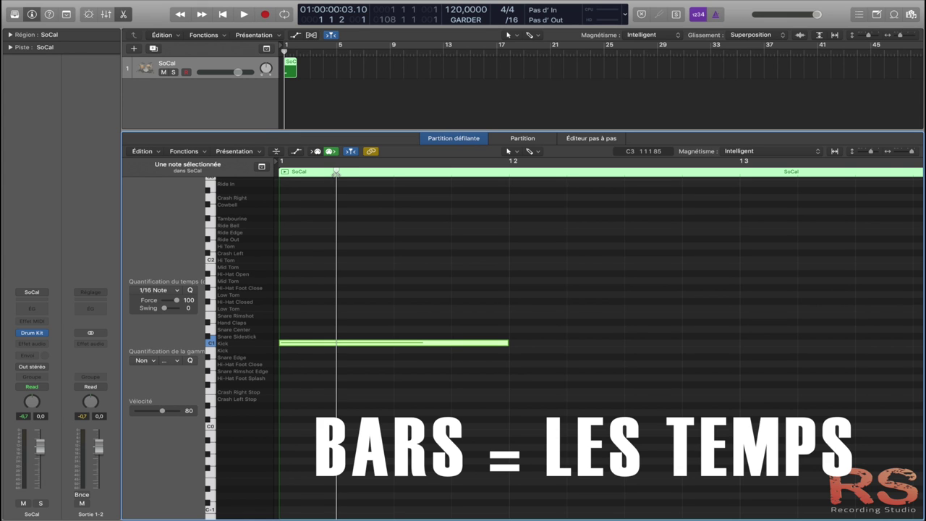
left_click(395, 173)
left_click(451, 174)
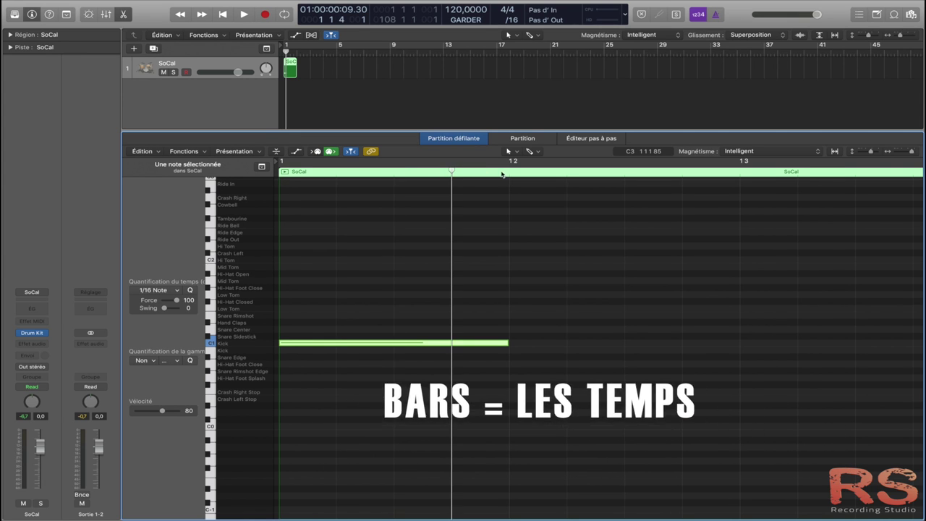
left_click(510, 173)
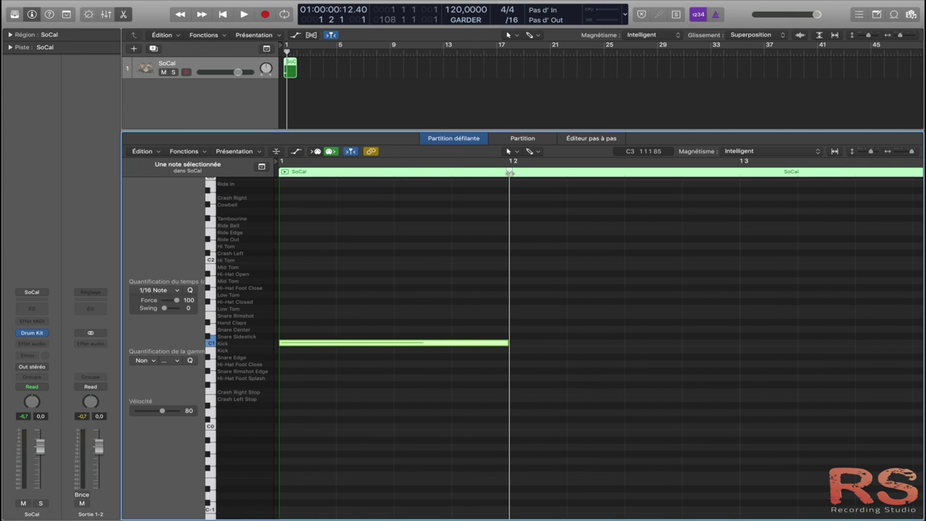
Shorten the Kick note at the start of bar 1 to one sixteenth, length 0 0 1 0.
key("super+Left")
key("super+Left")
key("super+Left")
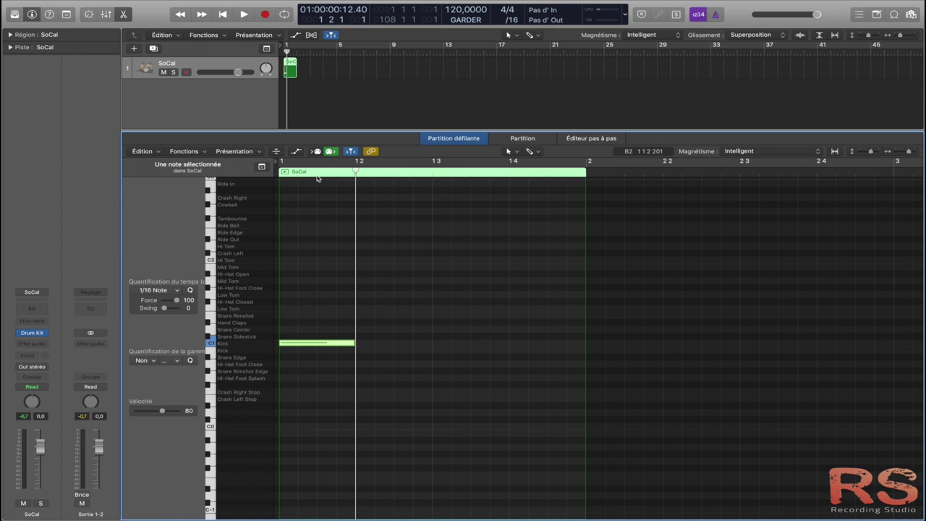
left_click(313, 347)
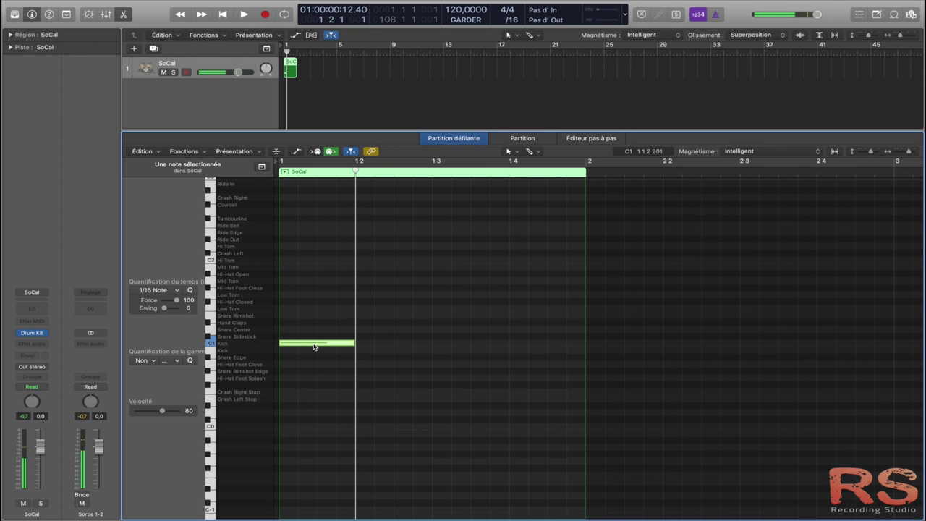
left_click(355, 342)
left_click_drag(355, 343, 297, 344)
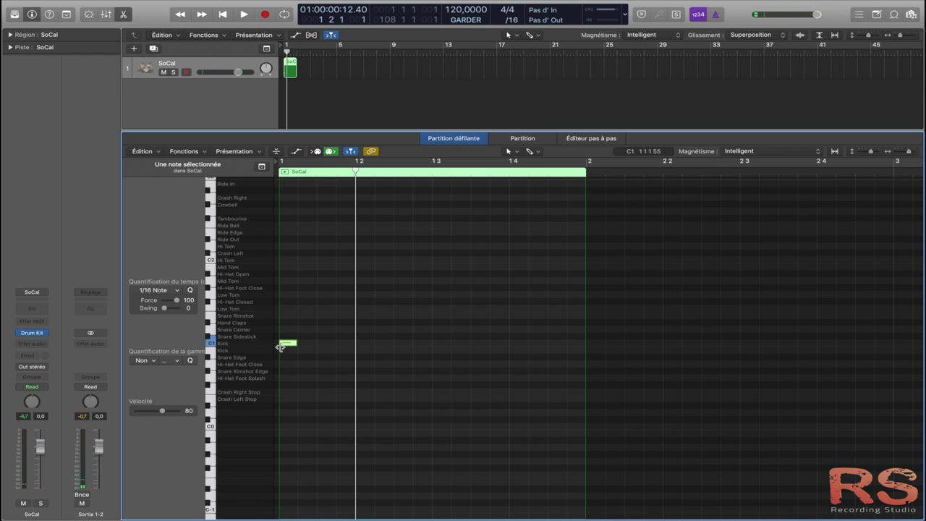
left_click(295, 341)
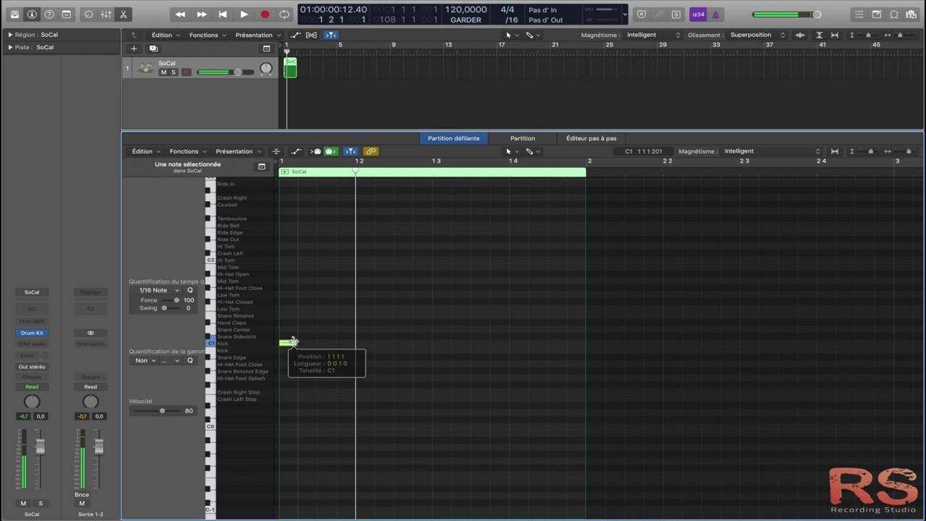
left_click(287, 345)
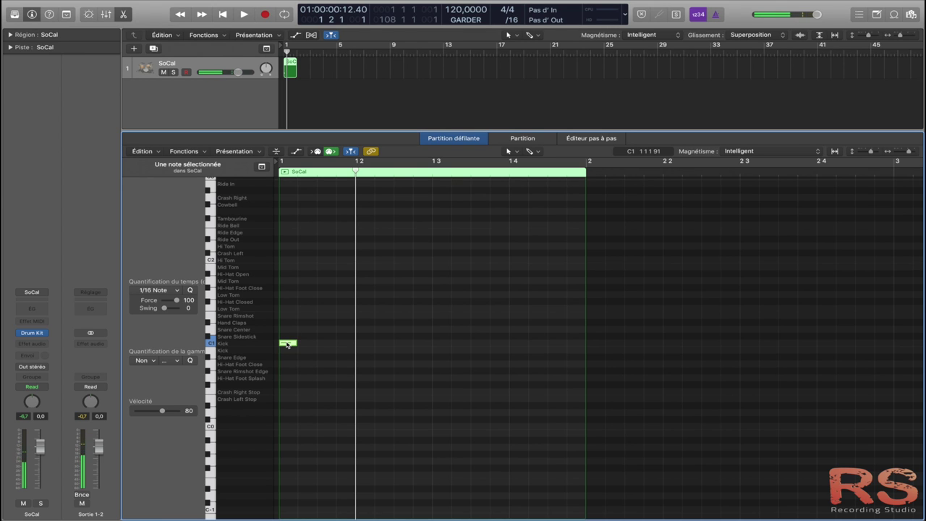
Set the playhead to 1 3, draw a Kick note there with Outil Crayon and return to Outil Pointeur.
left_click(432, 177)
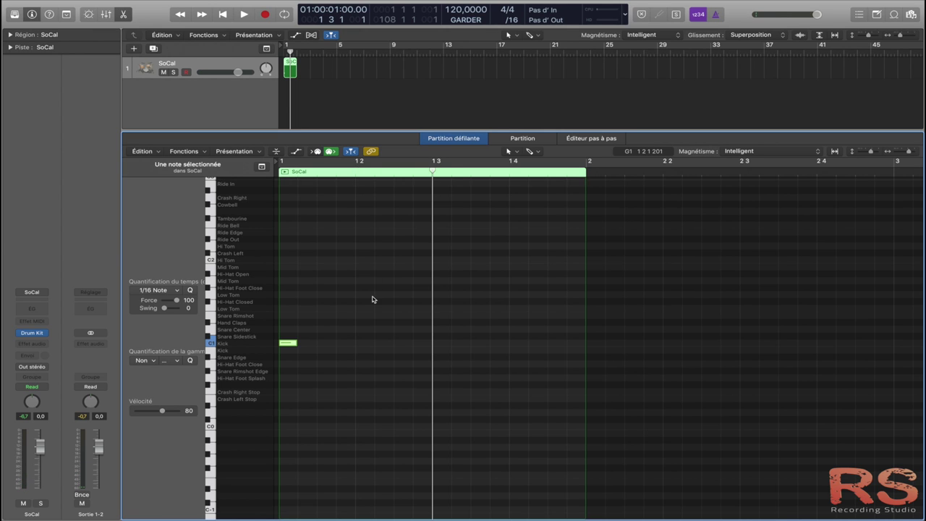
key("Escape")
left_click(389, 311)
left_click(435, 346)
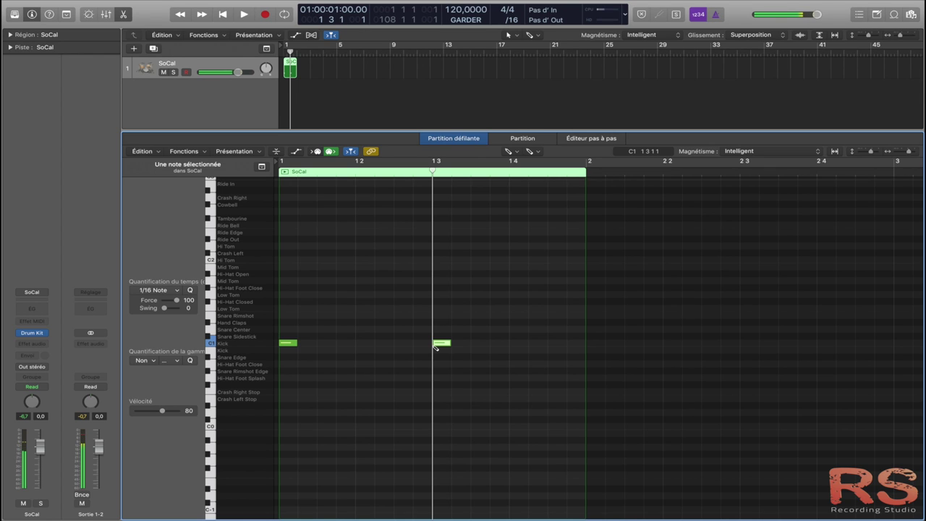
key("Escape")
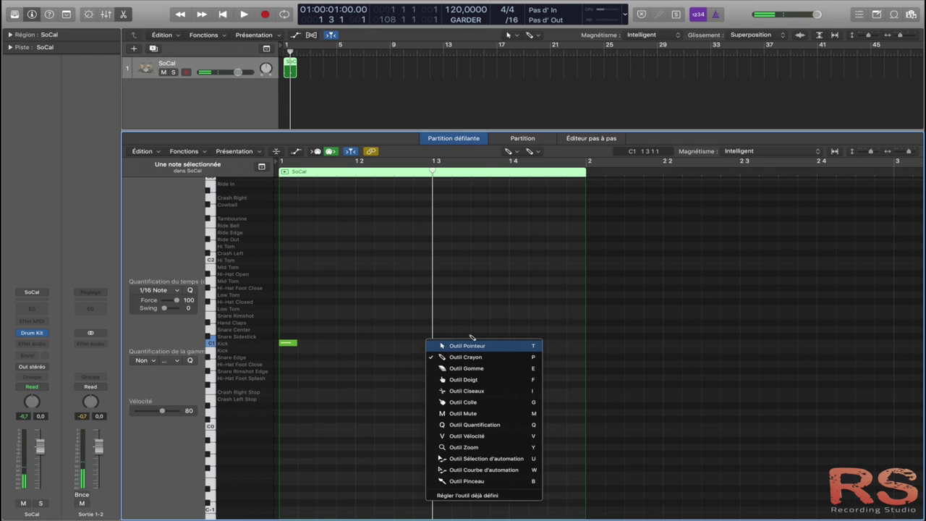
left_click(467, 355)
left_click(465, 360)
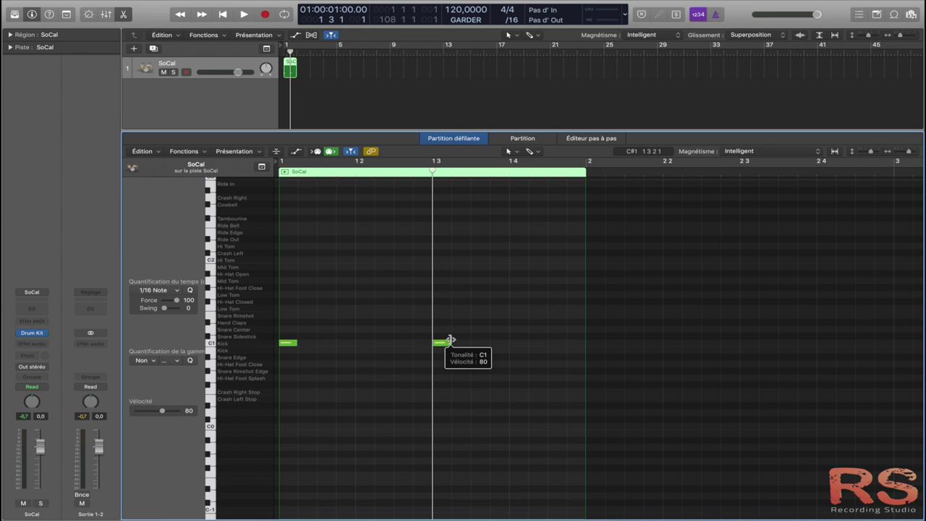
Play back the SoCal region from the start of bar 1 to hear the two Kick notes, and stop playback.
key("Return")
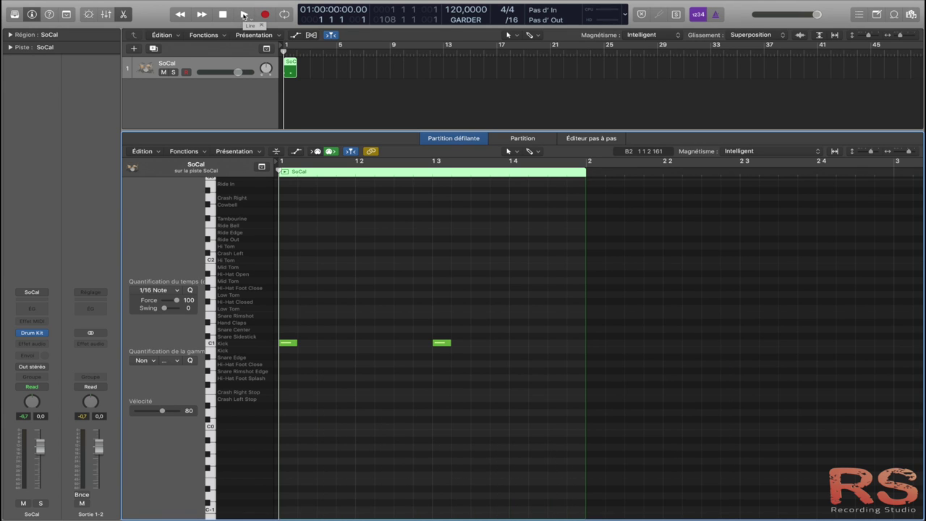
left_click(244, 15)
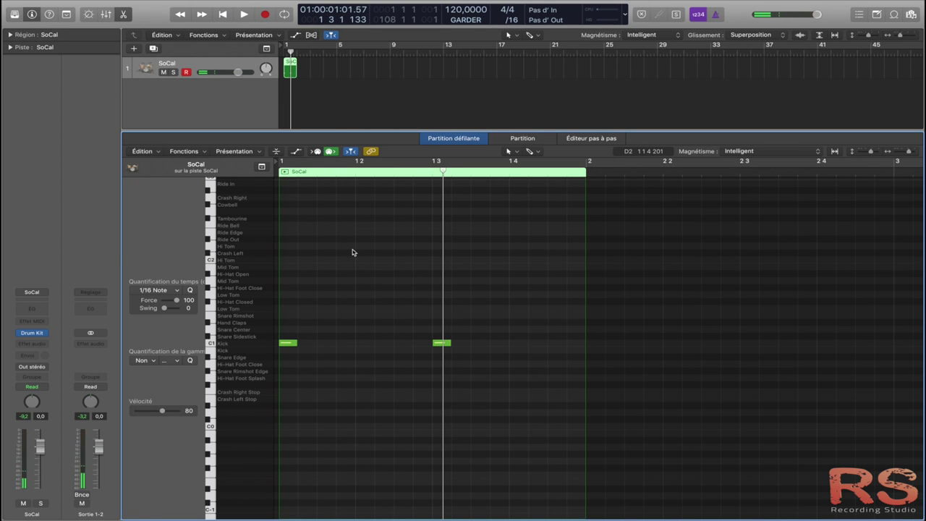
key("space")
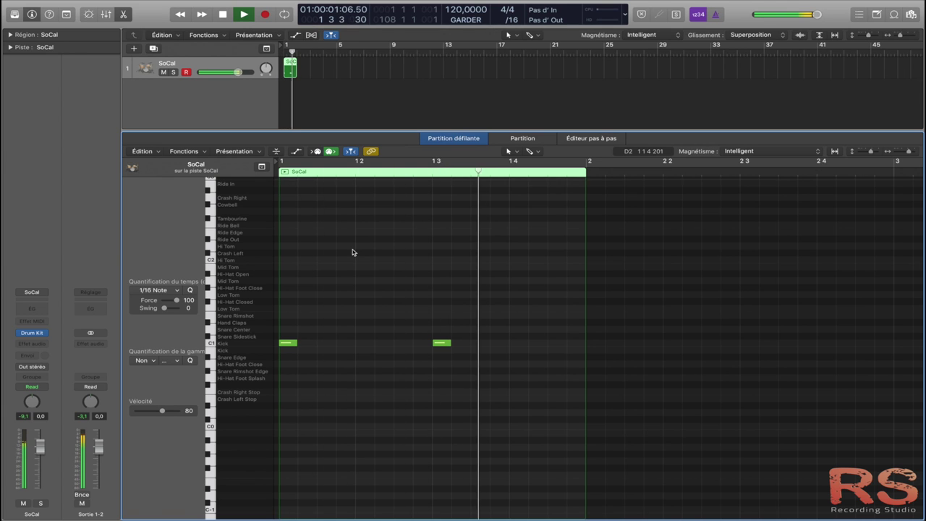
key("space")
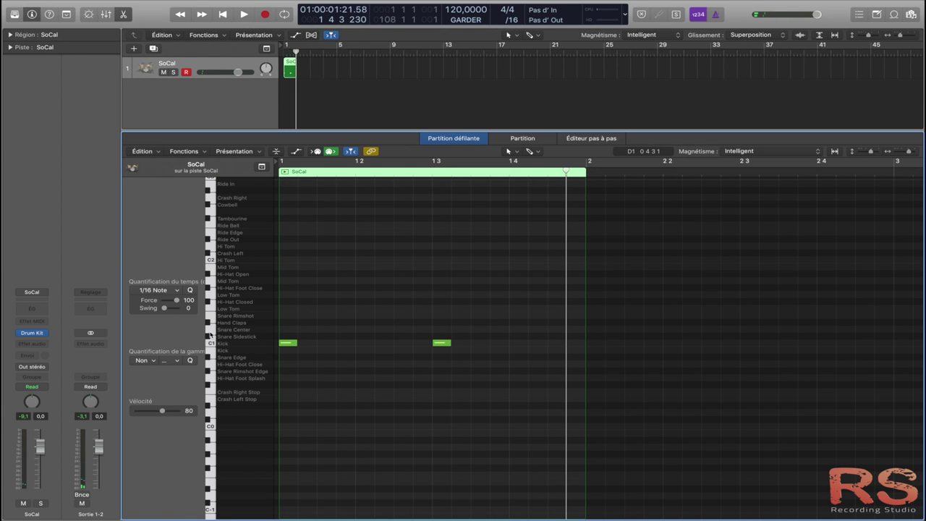
Audition the Snare Center sound and draw a Snare Center note at position 1 2 with Outil Crayon.
left_click(213, 331)
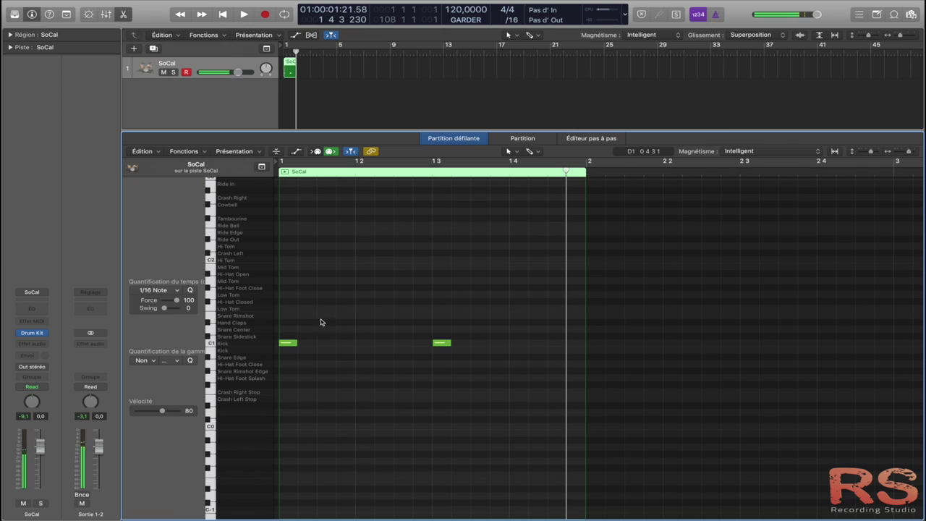
key("t")
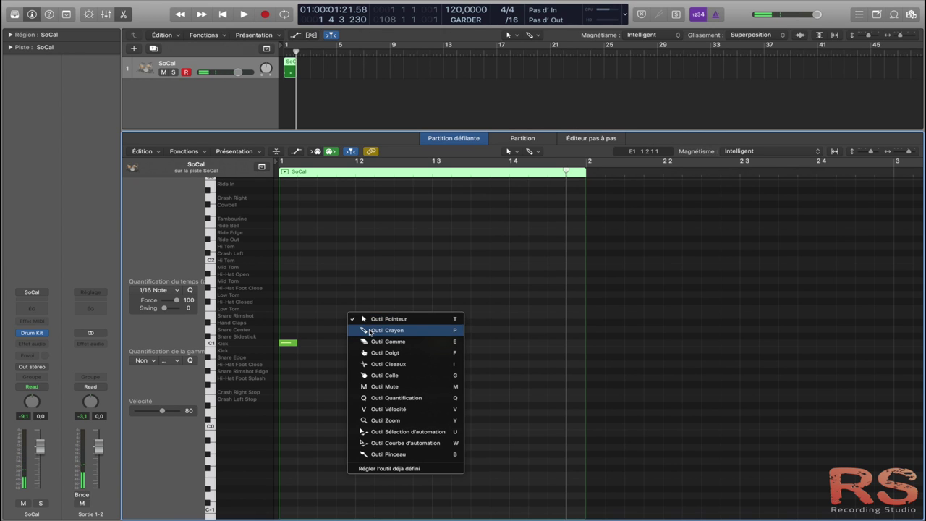
left_click(371, 330)
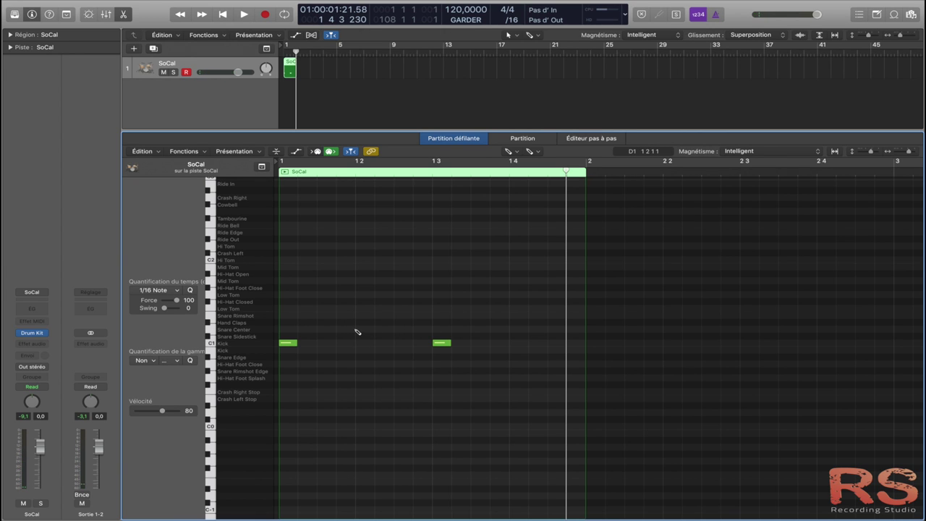
left_click(356, 330)
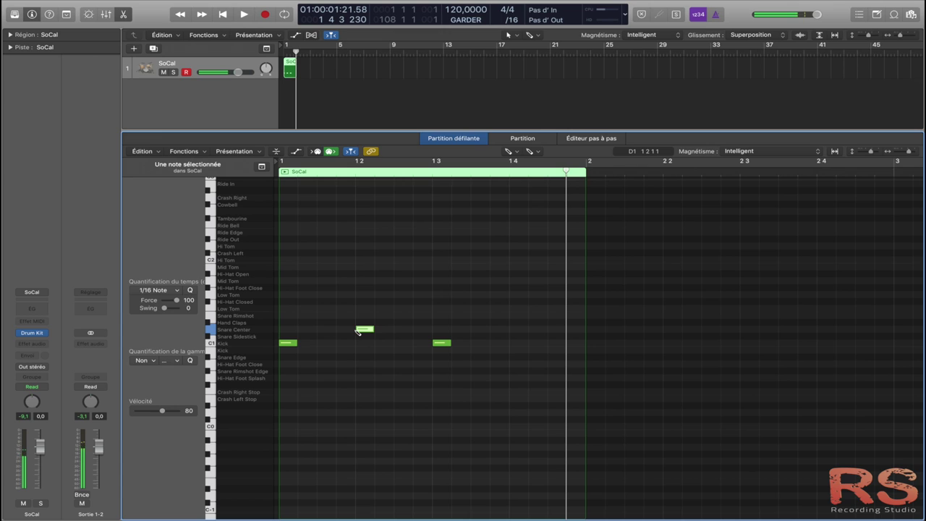
Draw a second Snare Center note at position 1 4 and return to Outil Pointeur.
left_click(510, 327)
key("t")
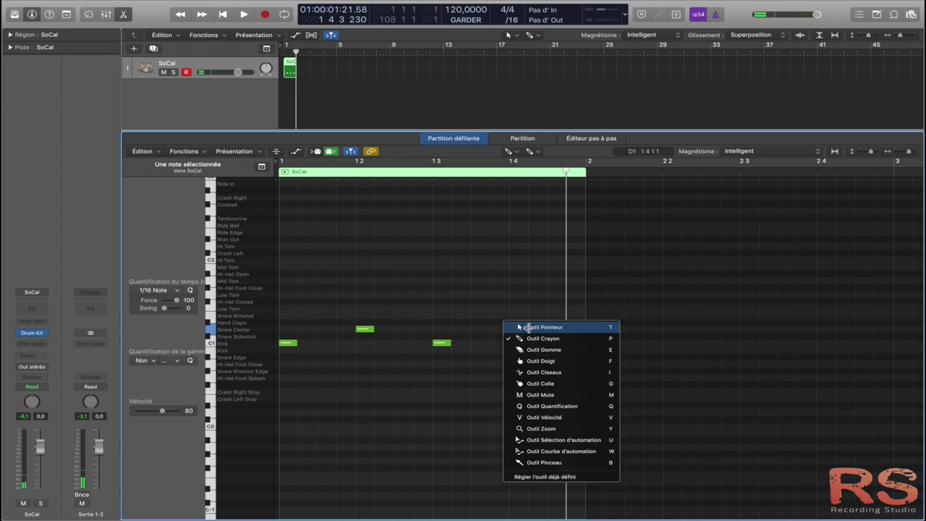
left_click(527, 327)
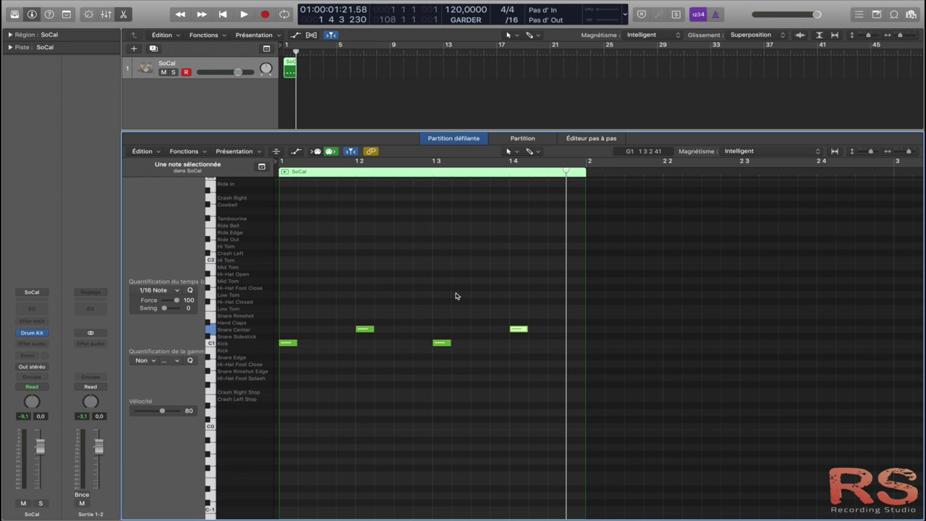
Play back the kick and snare pattern from the start of bar 1, and stop playback.
key("Return")
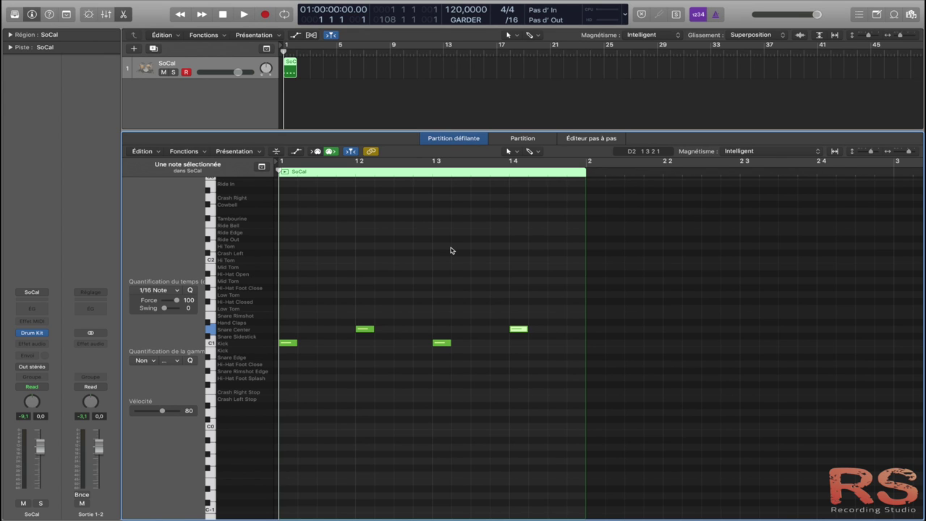
key("space")
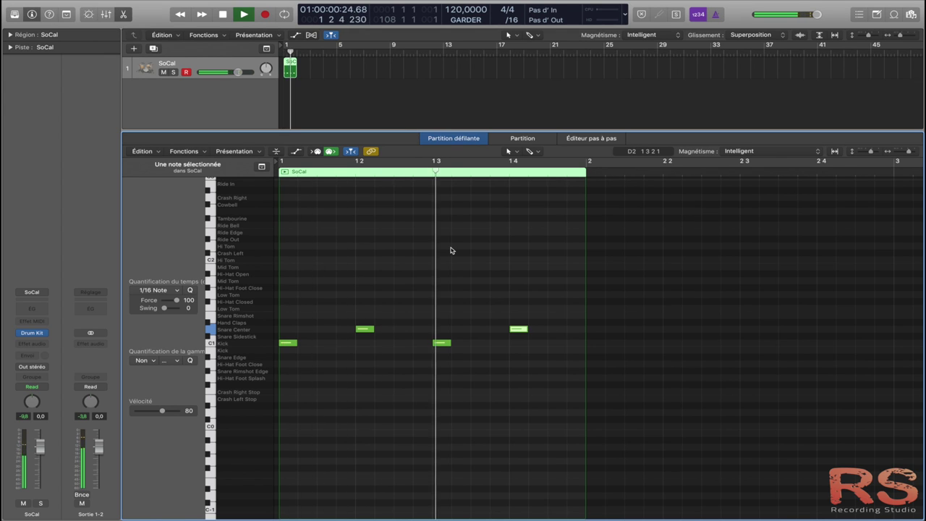
key("space")
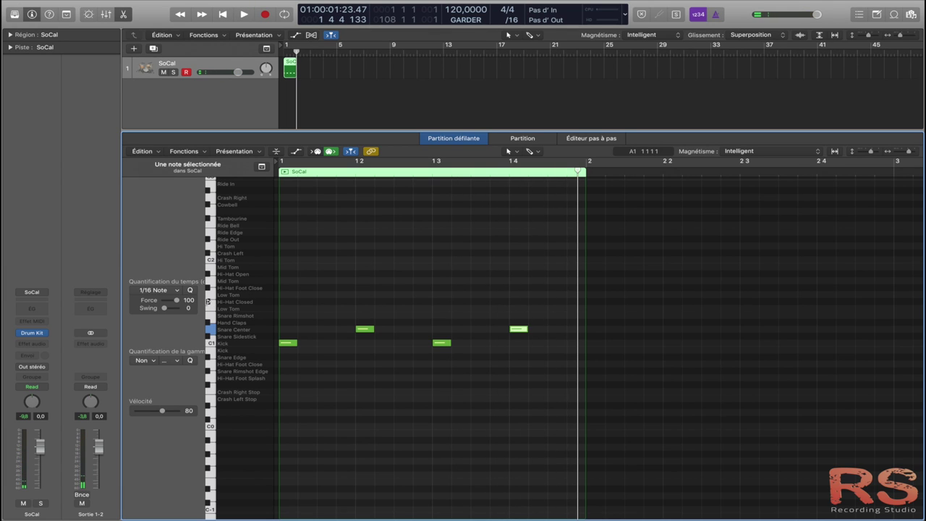
Audition the Hi-Hat Closed sound and draw Hi-Hat Closed notes on all four beats of bar 1 with Outil Crayon.
left_click(209, 304)
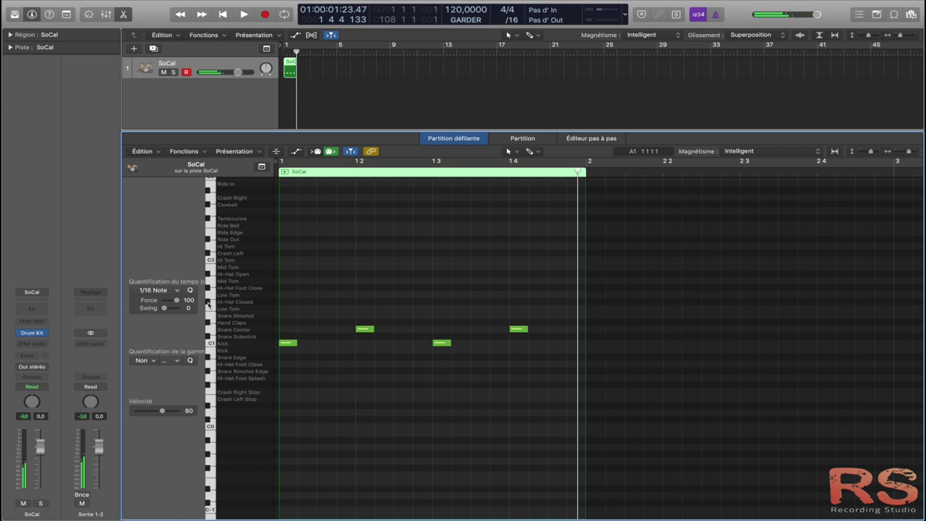
scroll(351, 268, "up", 1)
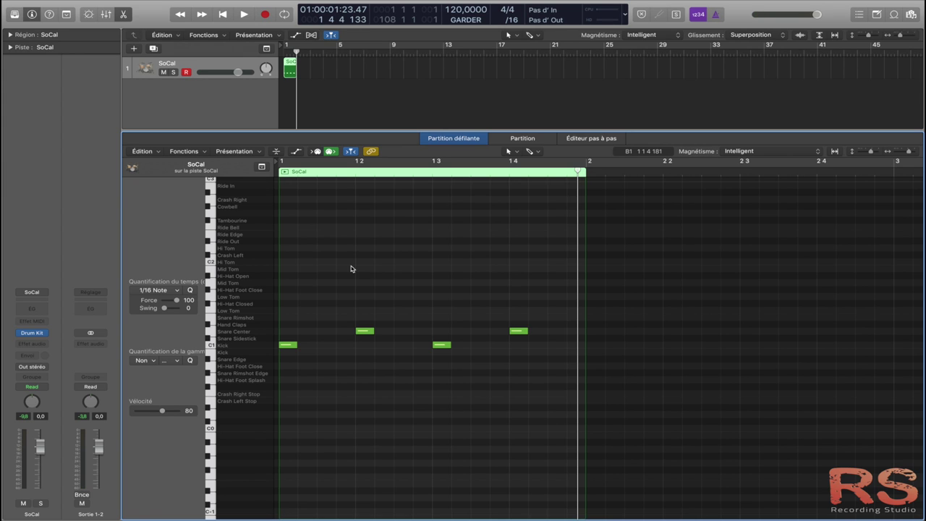
key("t")
left_click(371, 279)
left_click(364, 331)
left_click(441, 344)
left_click(286, 304)
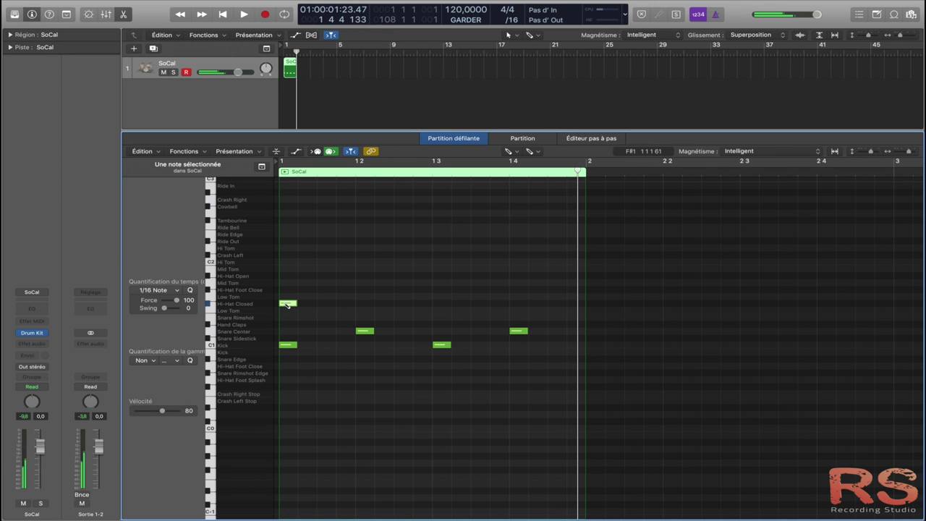
left_click(357, 304)
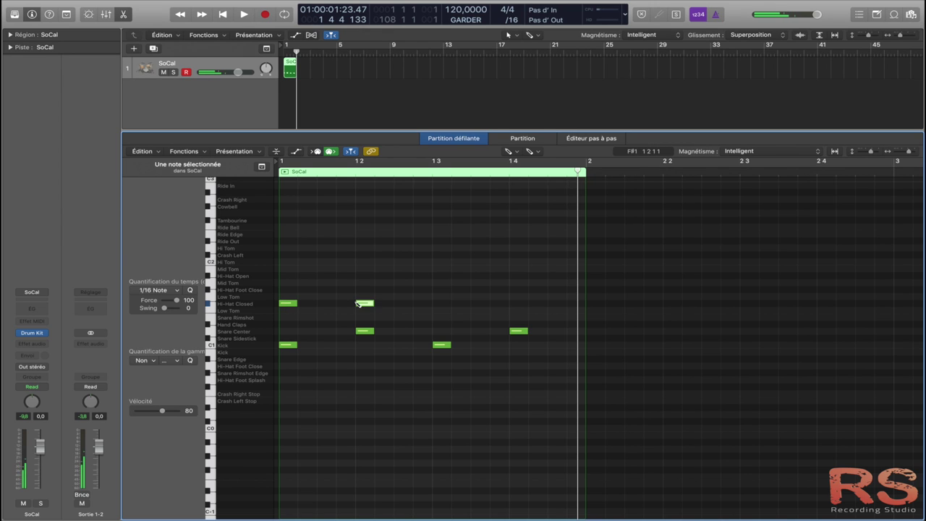
left_click(434, 304)
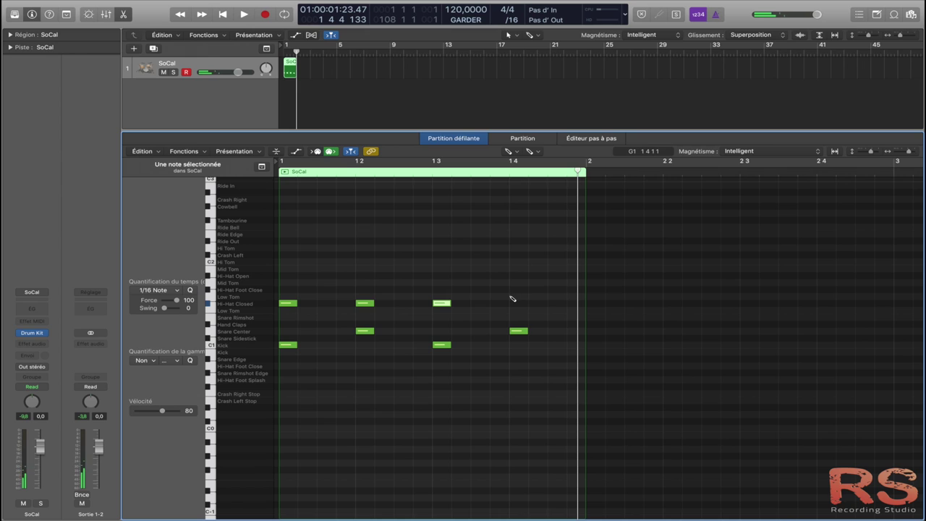
left_click(512, 304)
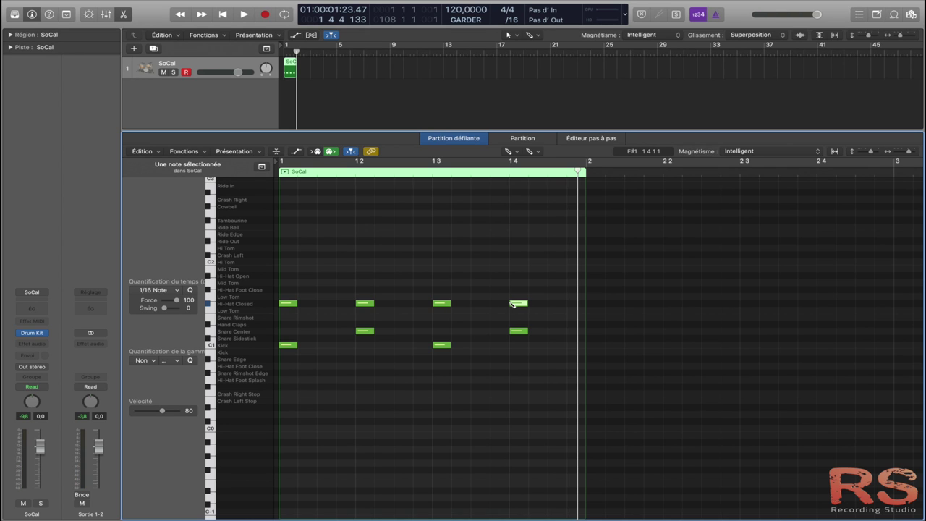
Play back the pattern with the Hi-Hat Closed notes from the start of bar 1, stop playback and return to Outil Pointeur.
key("Return")
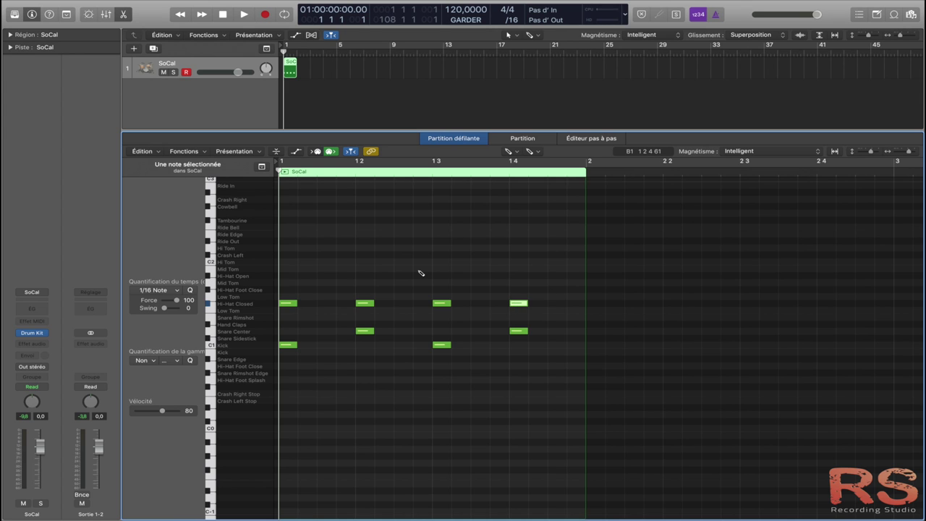
key("space")
key("space")
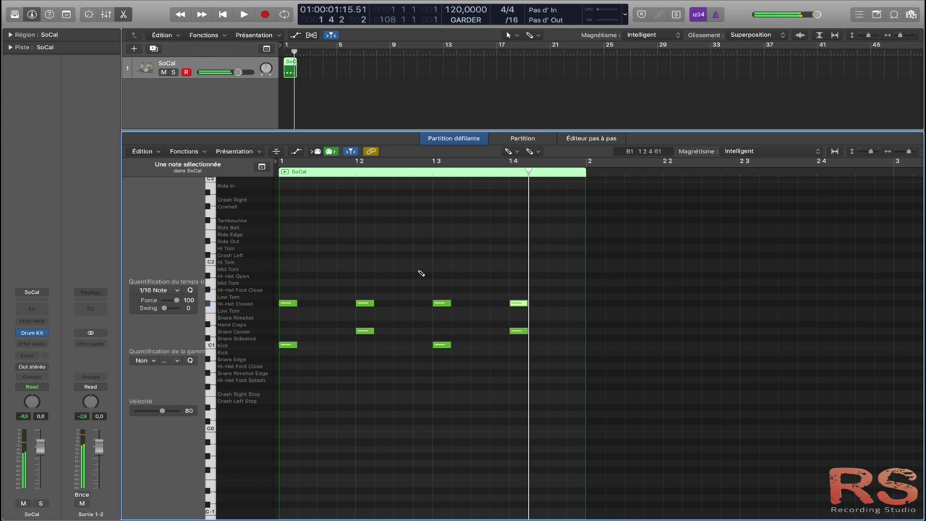
right_click(419, 271)
left_click(421, 273)
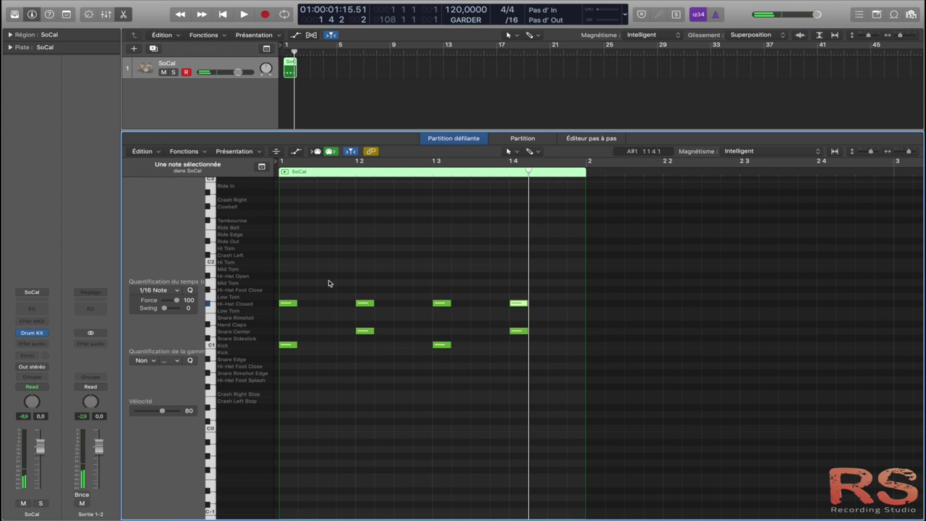
Try selecting the four Hi-Hat Closed notes as a group and all notes in the region, clearing each selection.
left_click_drag(298, 278, 547, 304)
left_click(280, 271)
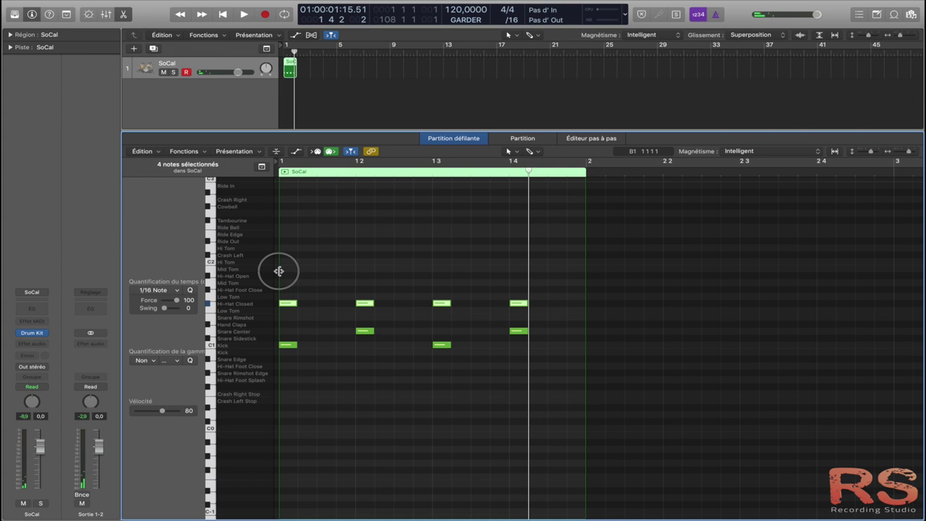
left_click(298, 278)
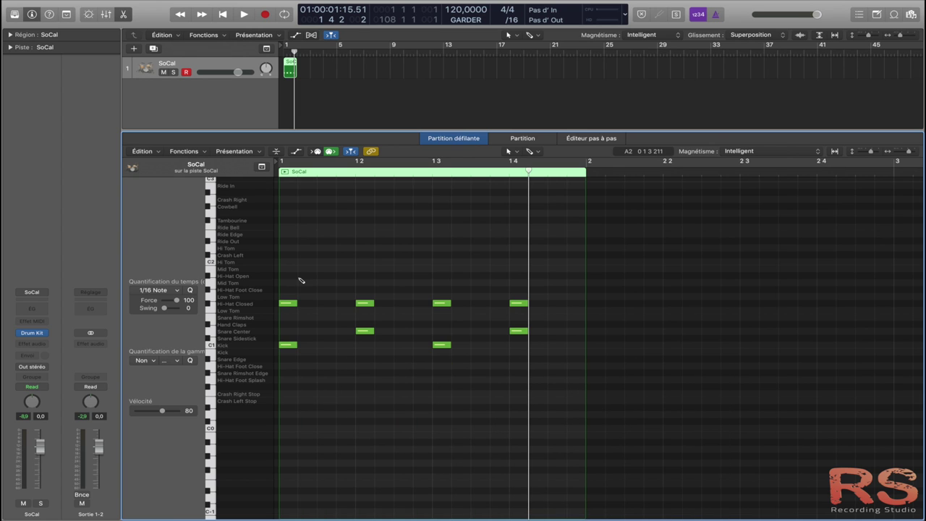
key("super+a")
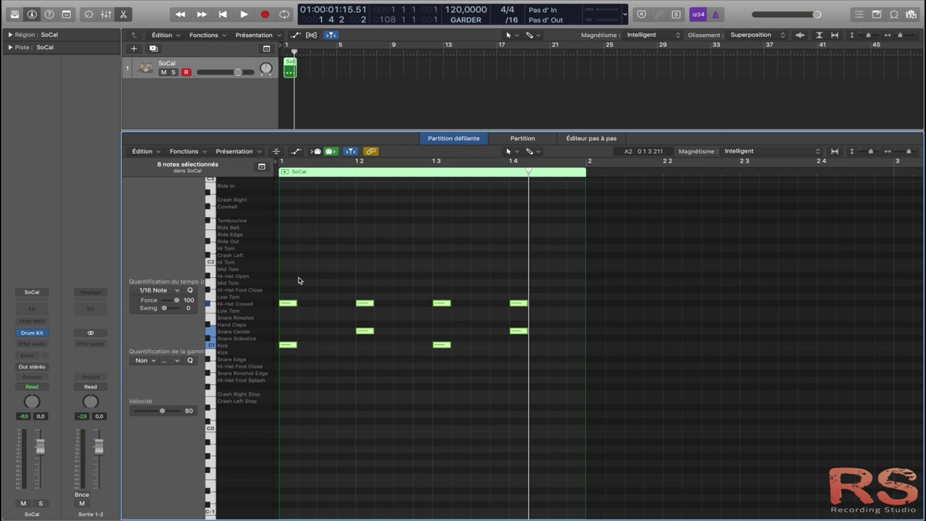
left_click(299, 276)
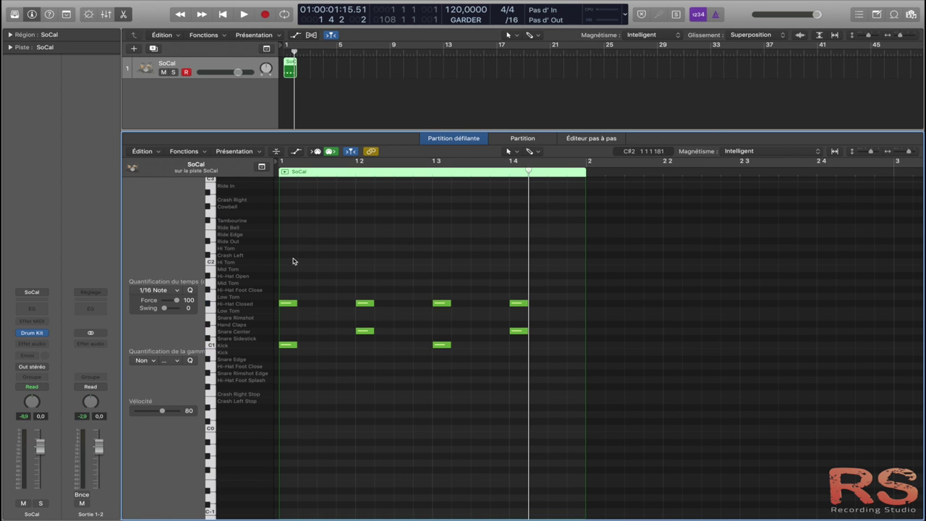
Set the velocity of the four Hi-Hat Closed notes to 127 and play back the pattern from the start of bar 1.
left_click_drag(293, 258, 535, 314)
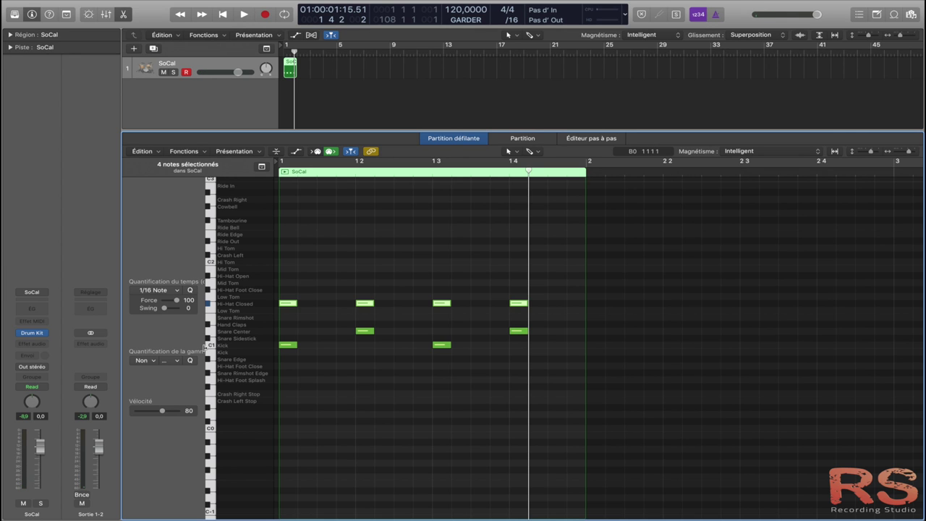
left_click_drag(208, 346, 217, 347)
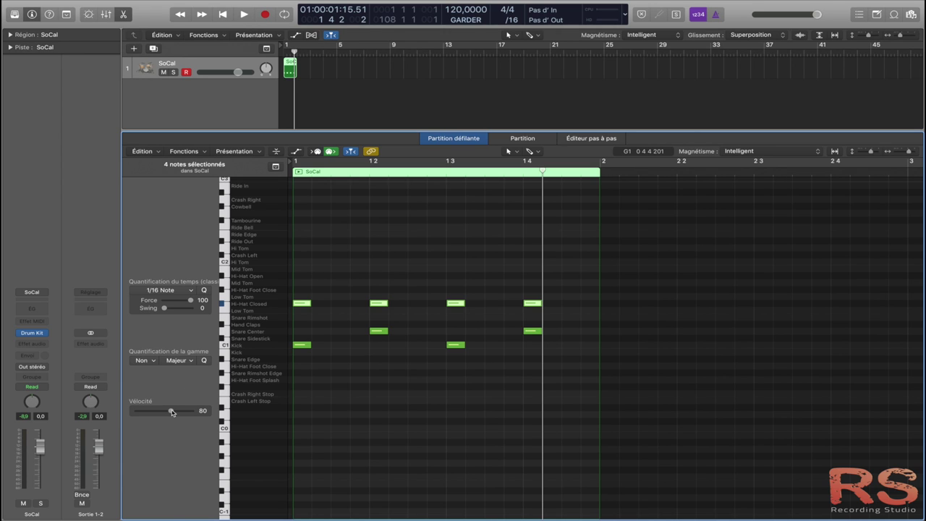
left_click_drag(171, 411, 234, 409)
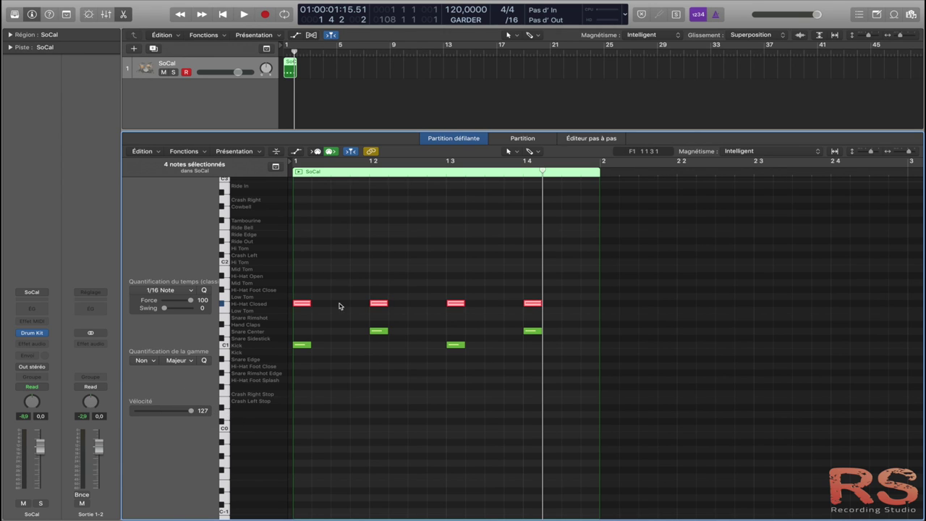
left_click(377, 268)
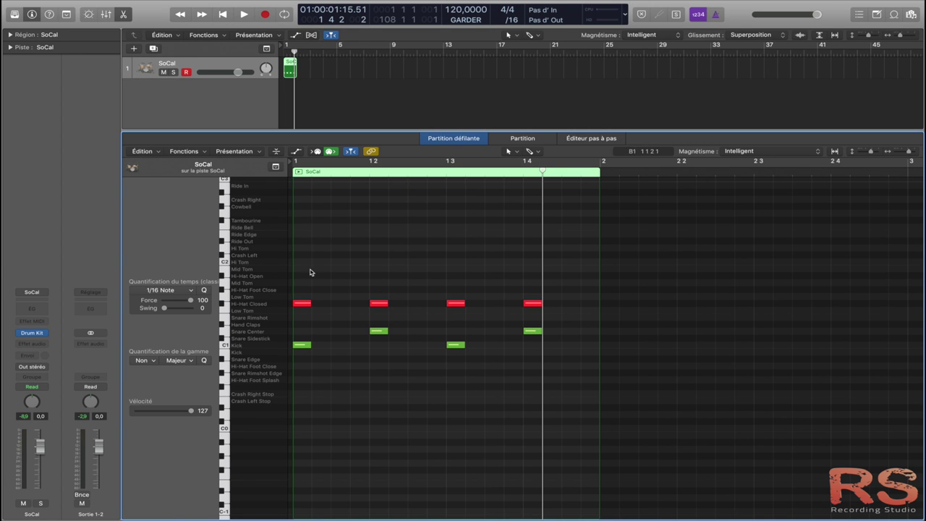
key("space")
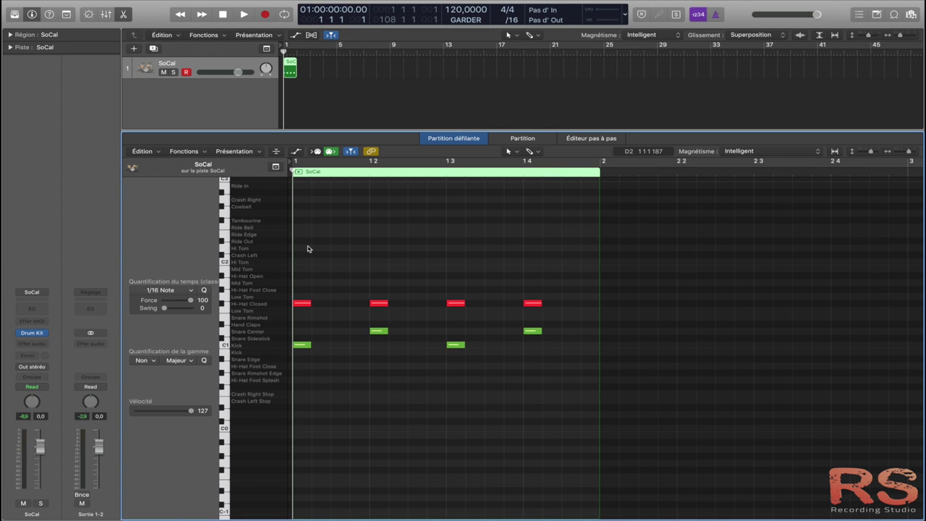
key("space")
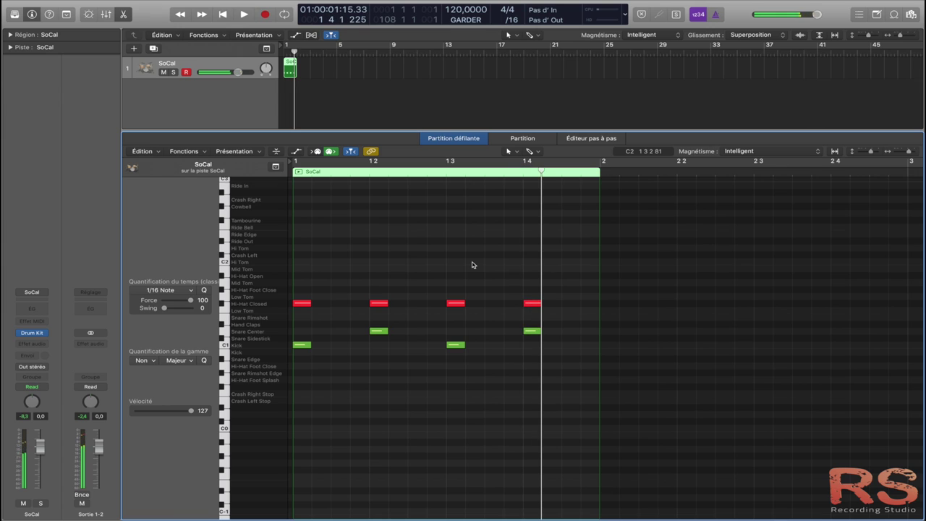
Copy the four Hi-Hat Closed notes and paste them at position 1 1 3 to fill the off-beats.
left_click(306, 280)
left_click_drag(306, 280, 552, 316)
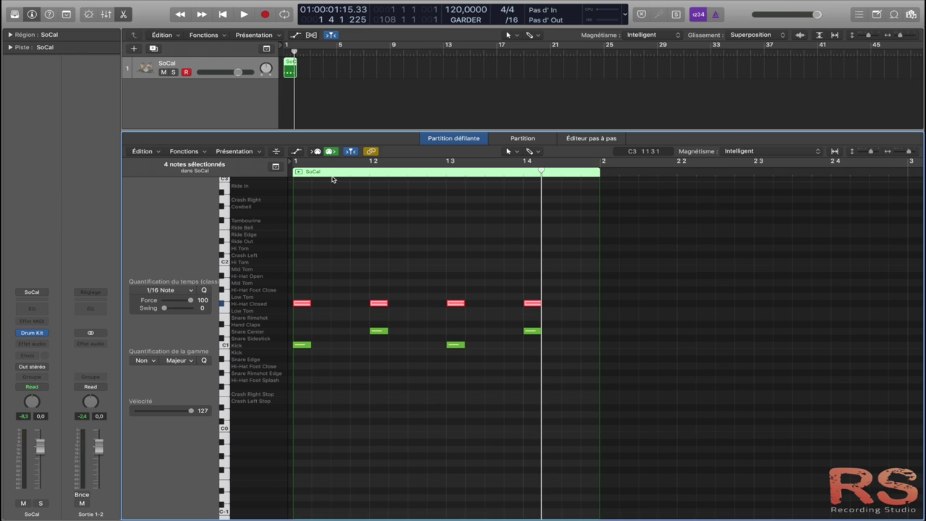
left_click(330, 173)
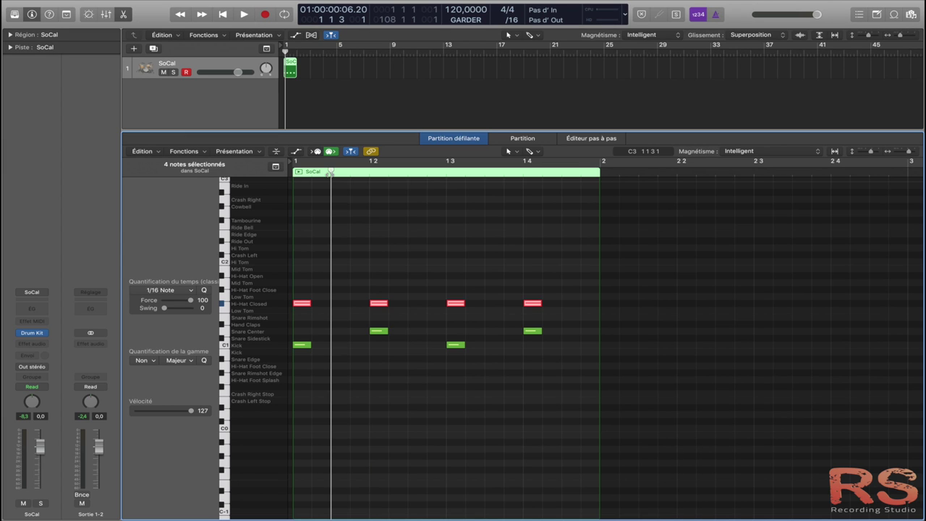
key("super+v")
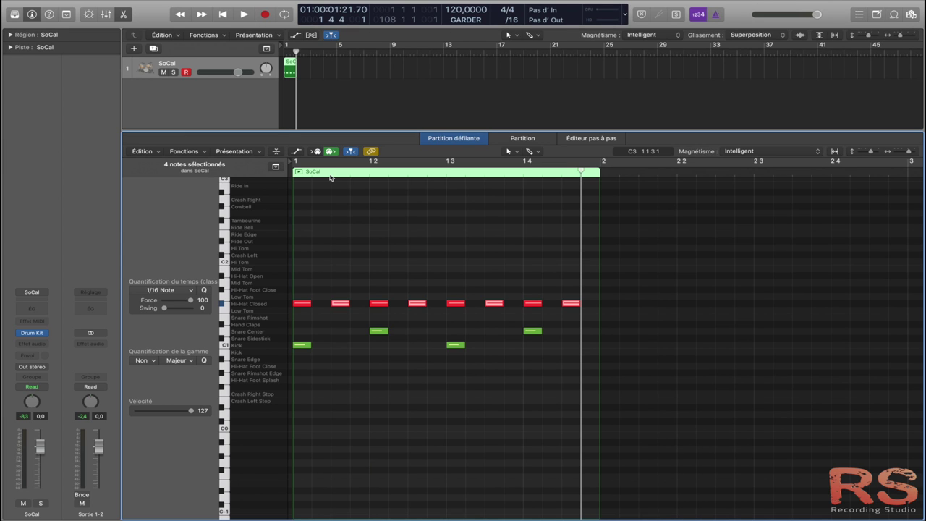
Play back the pattern with eighth-note hi-hats from the start of bar 1, and stop playback.
key("Return")
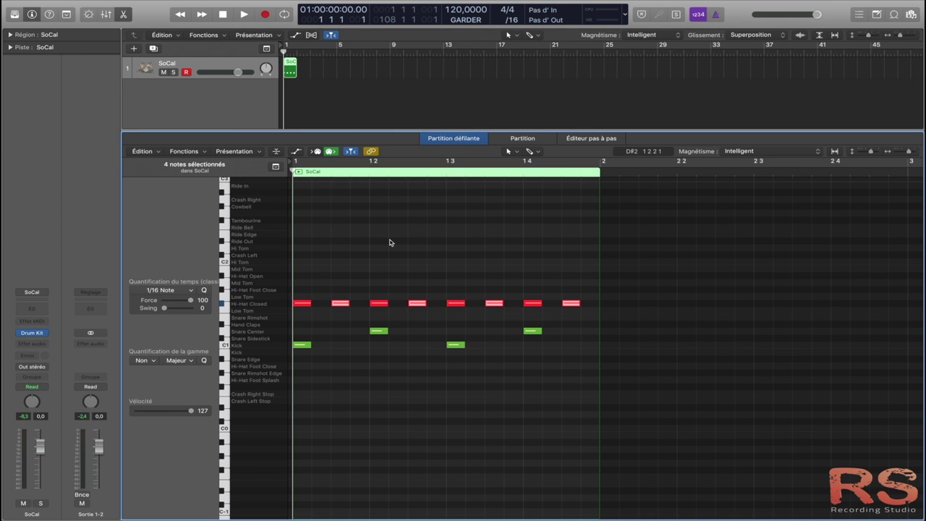
key("space")
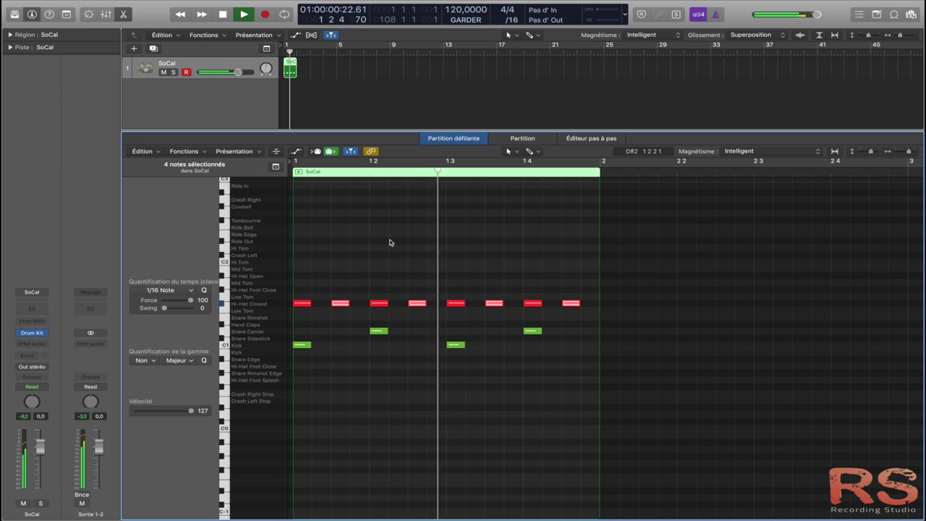
key("space")
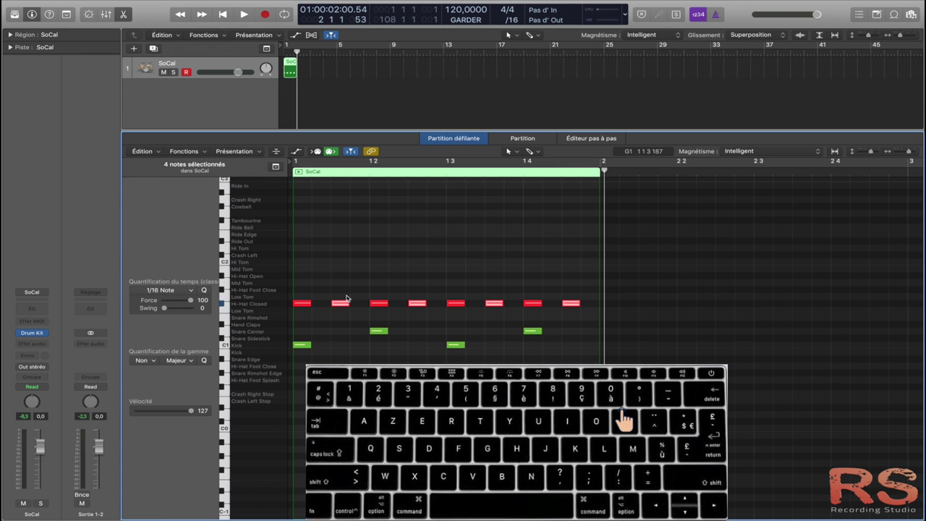
Close the piano roll editor, reopen it and close it again to leave only the arrangement area.
key("p")
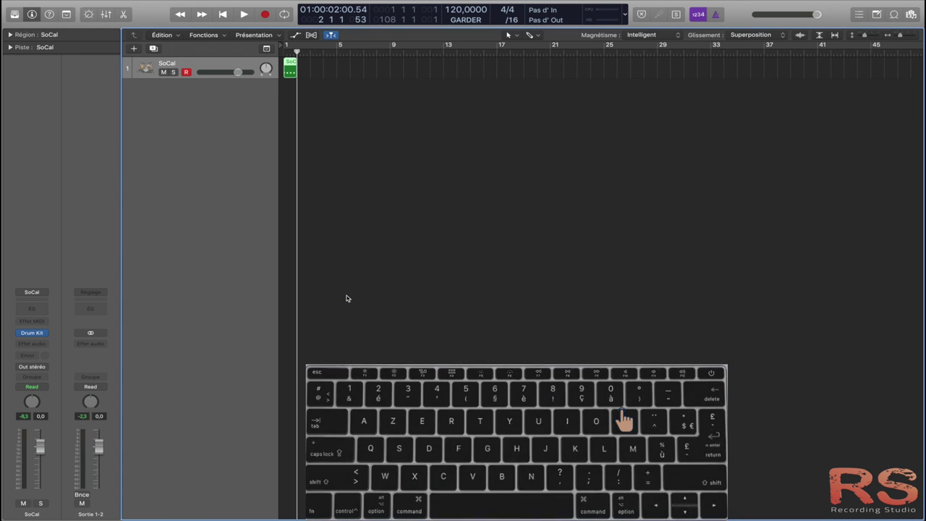
key("p")
key("p")
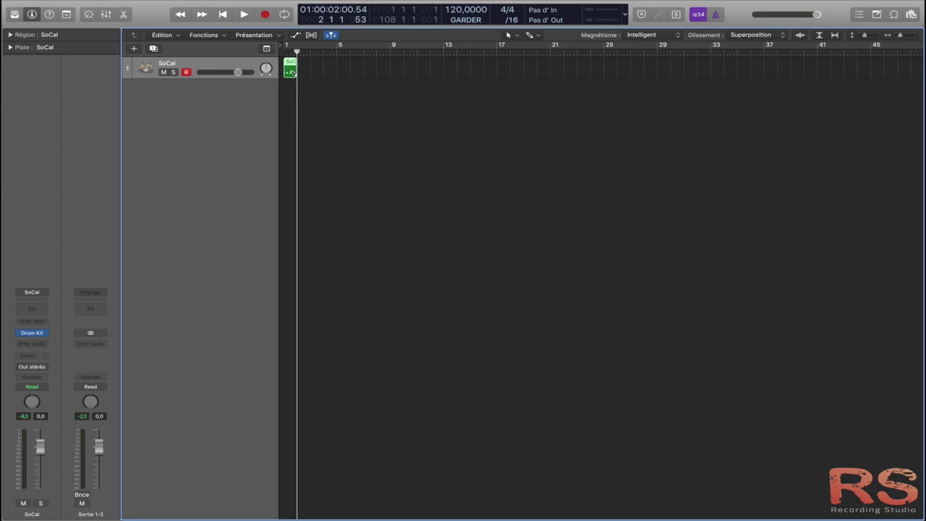
Move the SoCal region in the arrangement to the start of bar 2 and return the playhead to bar 1.
scroll(292, 72, "up", 5)
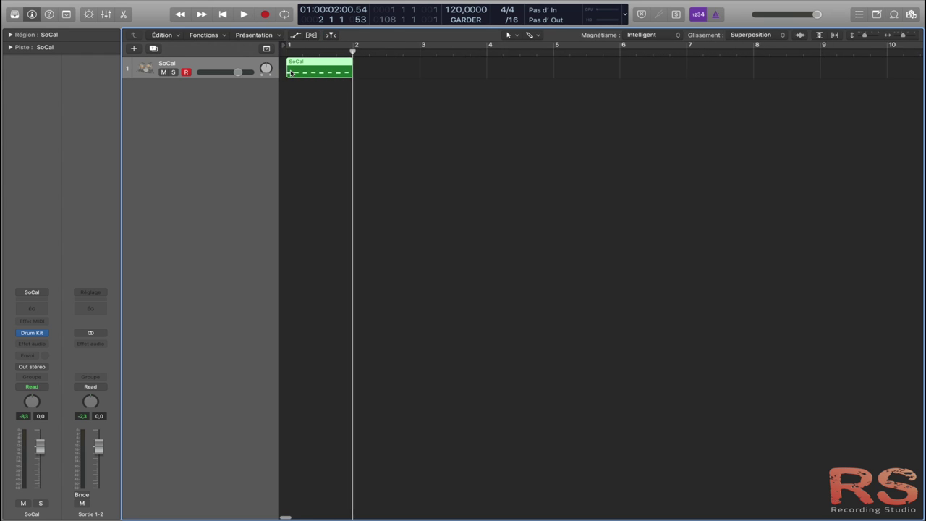
scroll(291, 73, "left", 2)
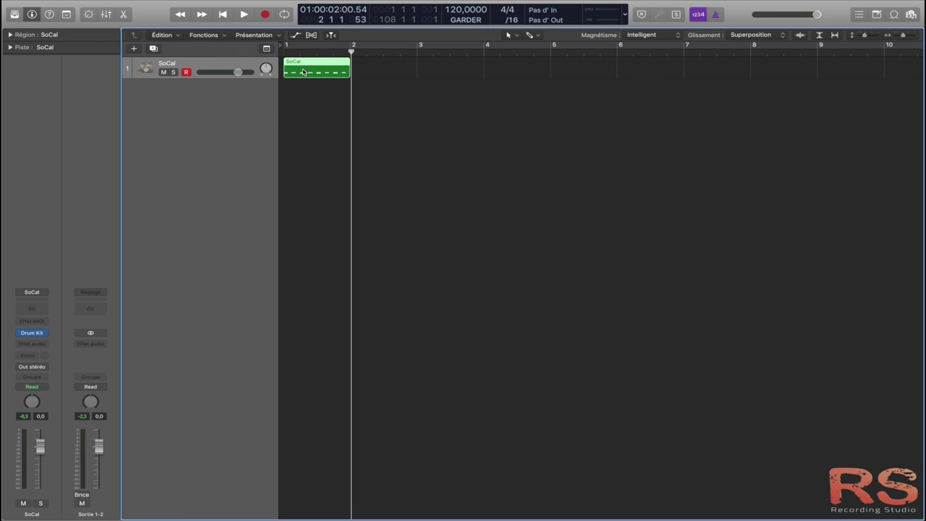
left_click_drag(300, 70, 369, 73)
key("Return")
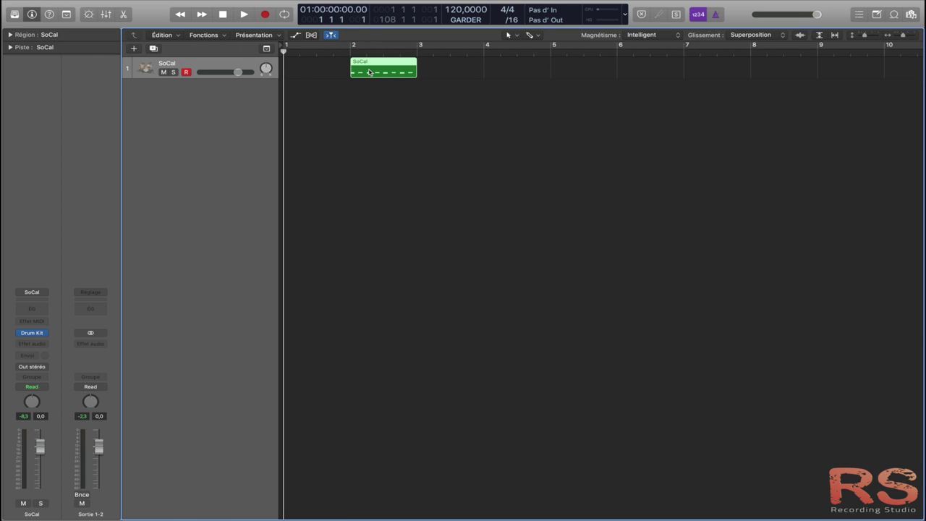
Play back the SoCal region from bar 1, stop playback, and place the playhead exactly at the start of bar 3.
key("space")
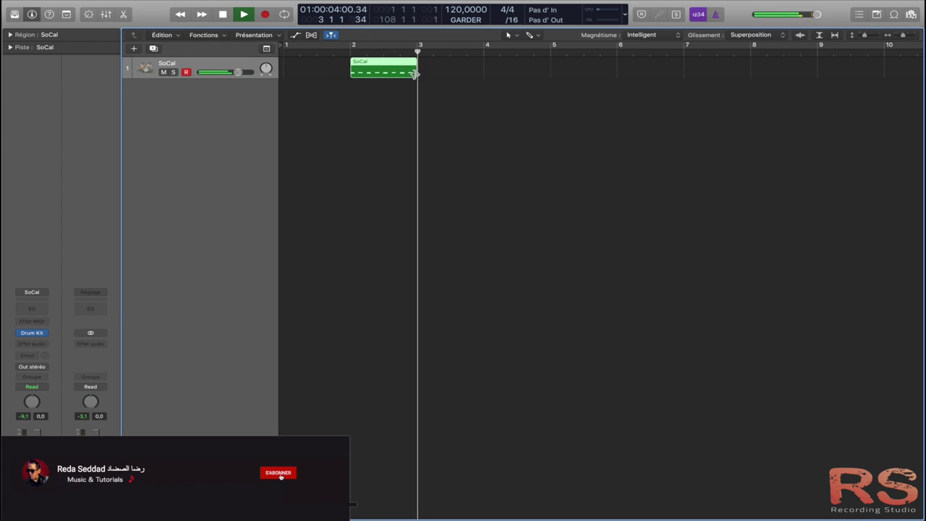
key("space")
key("super+Right")
key("super+Right")
key("super+Right")
key("super+Right")
key("super+Right")
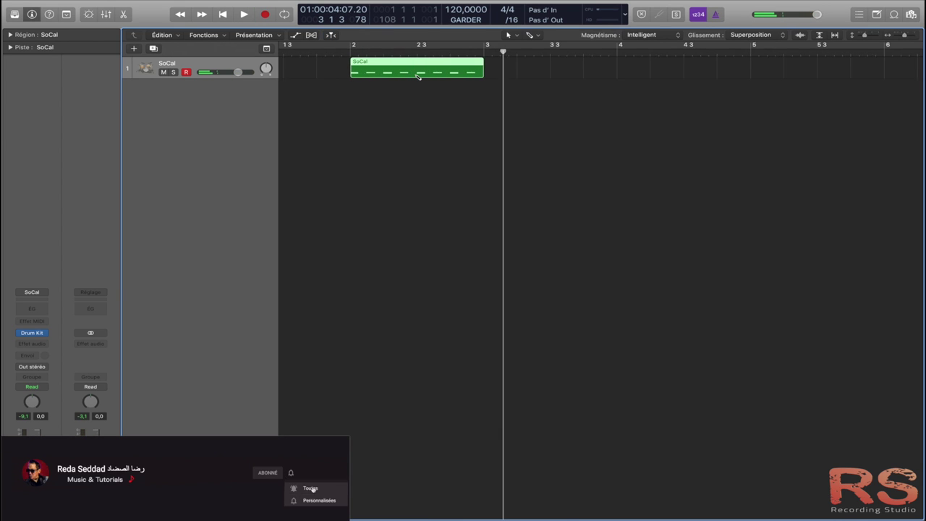
scroll(654, 97, "right", 4)
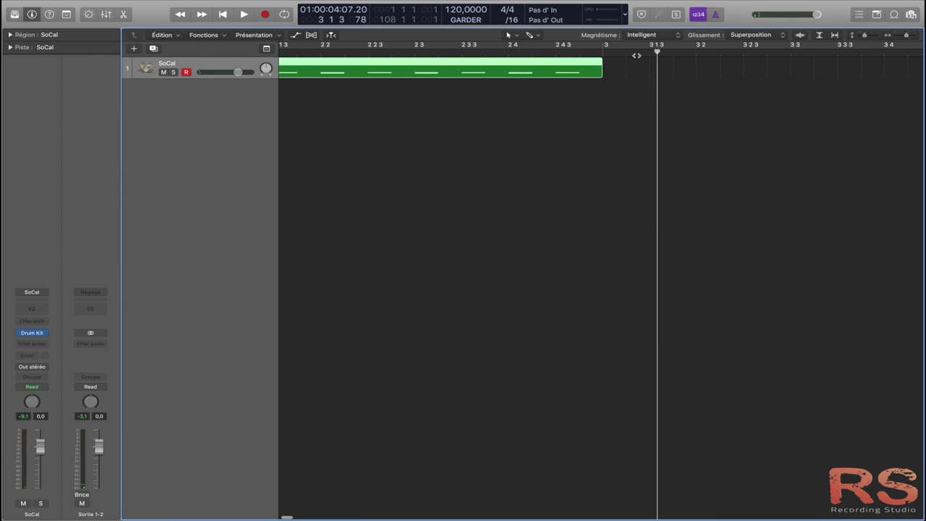
left_click(604, 52)
Copy the SoCal region from bar 2 to bar 3 in the arrangement, and delete the copy.
key("super+Left")
key("super+Left")
key("super+Left")
key("super+Left")
key("super+Left")
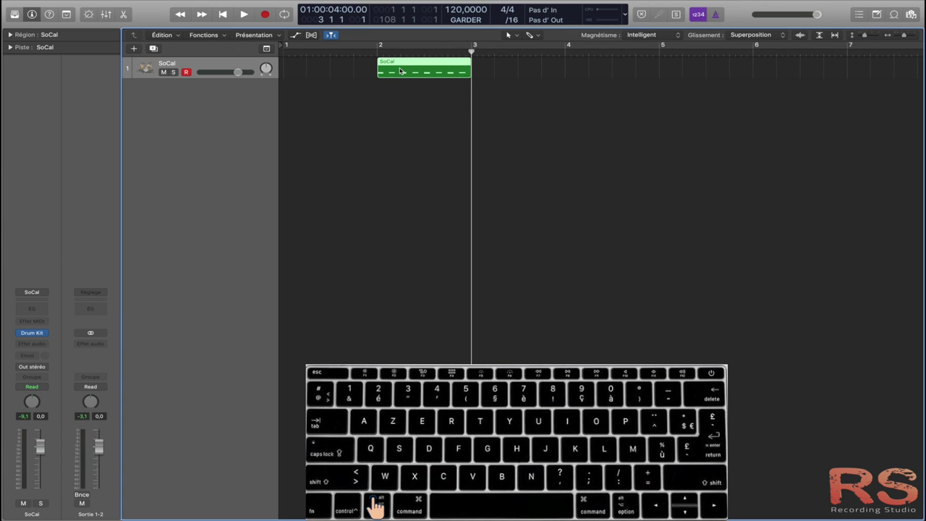
left_click_drag(400, 71, 496, 63)
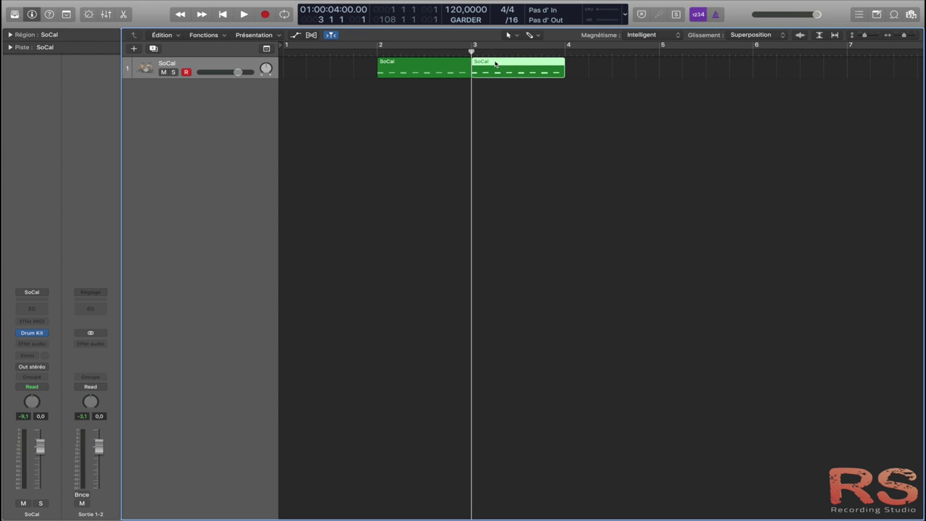
key("Delete")
Repeat the SoCal region at bar 2 seven times back to back, filling bars 3 through 9, and deselect the regions.
left_click(435, 73)
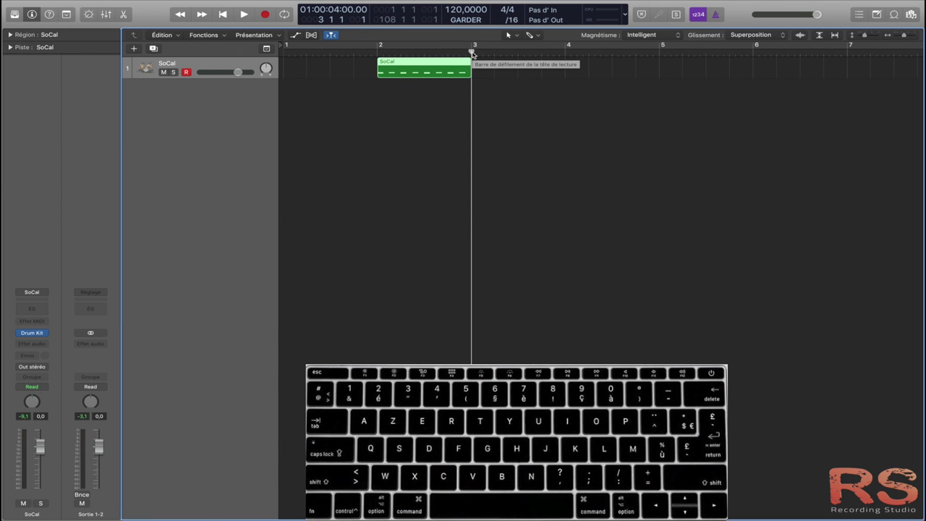
key("super+d")
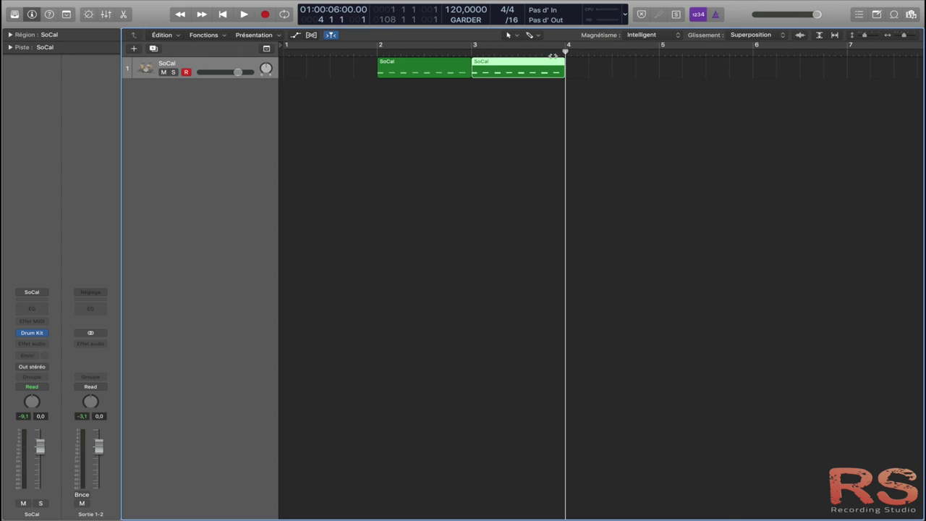
key("super+d")
key("super+d")
key("super+d")
key("super+d")
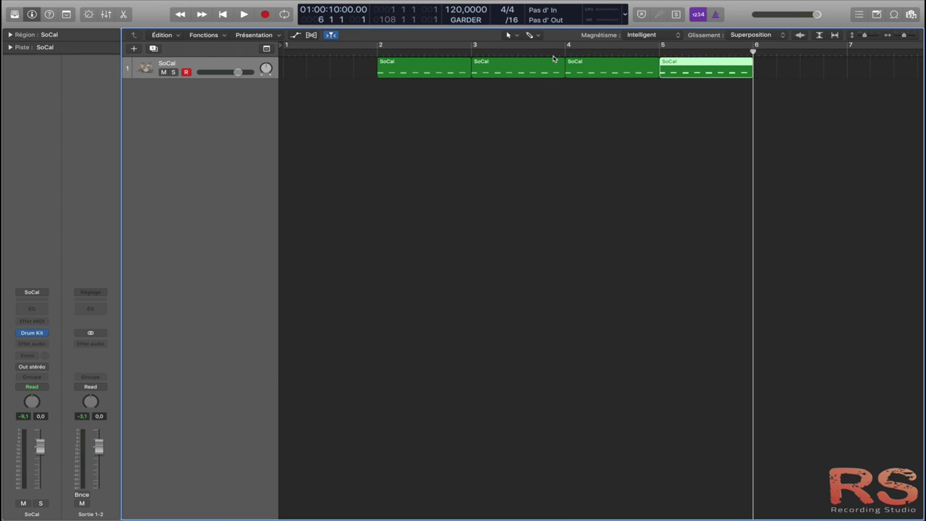
key("super+d")
key("super+d")
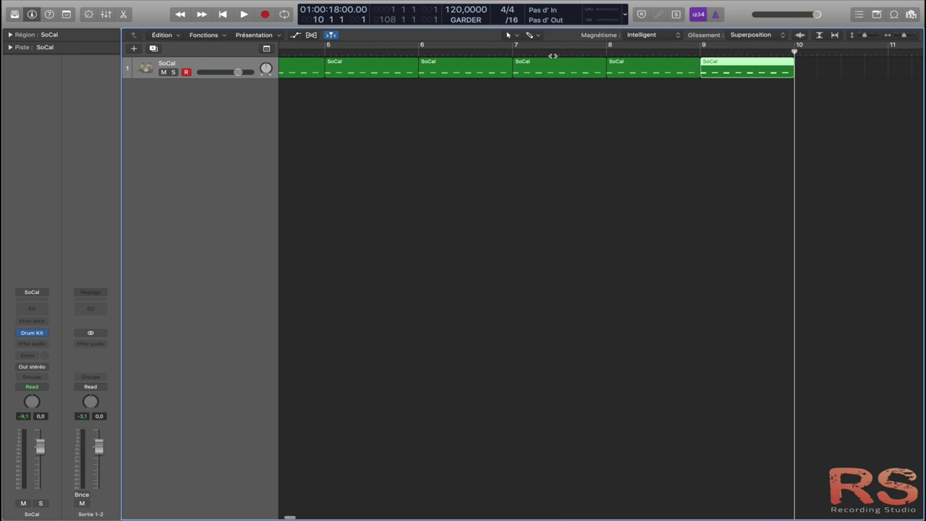
key("super+Left")
key("super+Left")
key("super+Left")
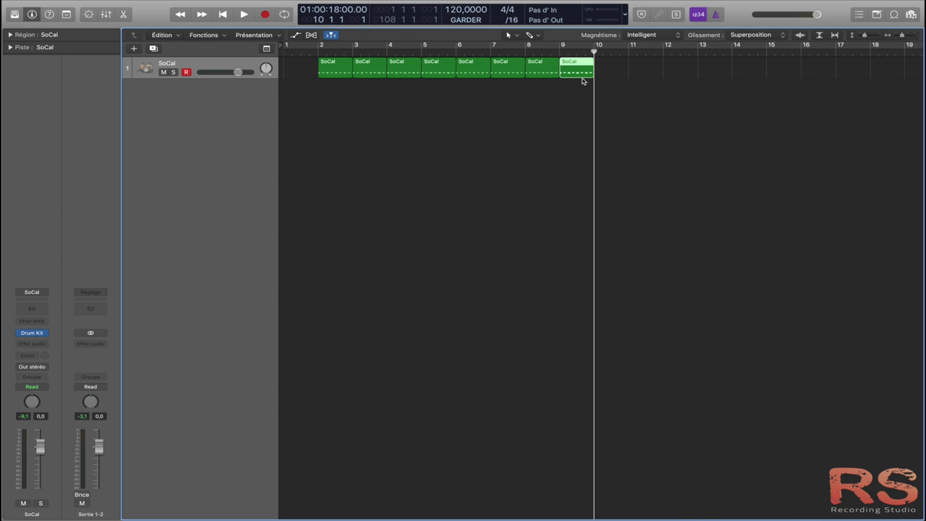
left_click(580, 88)
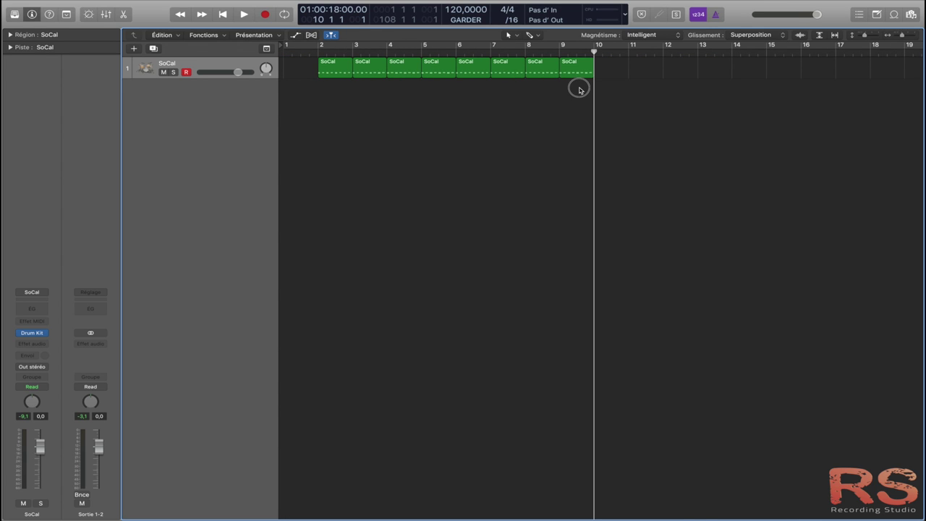
Place the playhead at bar 2, select all eight SoCal regions and join them into a single region.
left_click(320, 48)
left_click(593, 49)
left_click(319, 51)
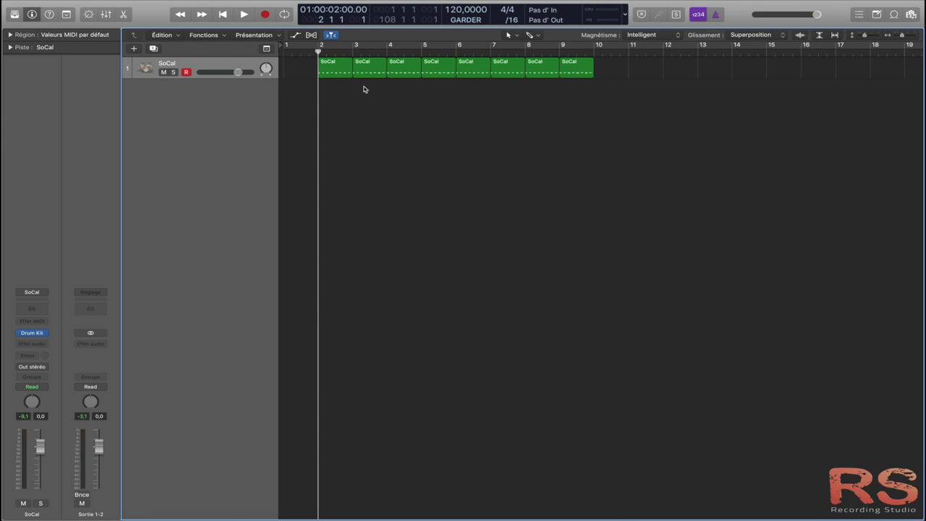
mouse_move(335, 88)
left_mouse_down()
mouse_move(578, 84)
mouse_move(578, 66)
mouse_move(621, 70)
mouse_move(347, 77)
left_mouse_up()
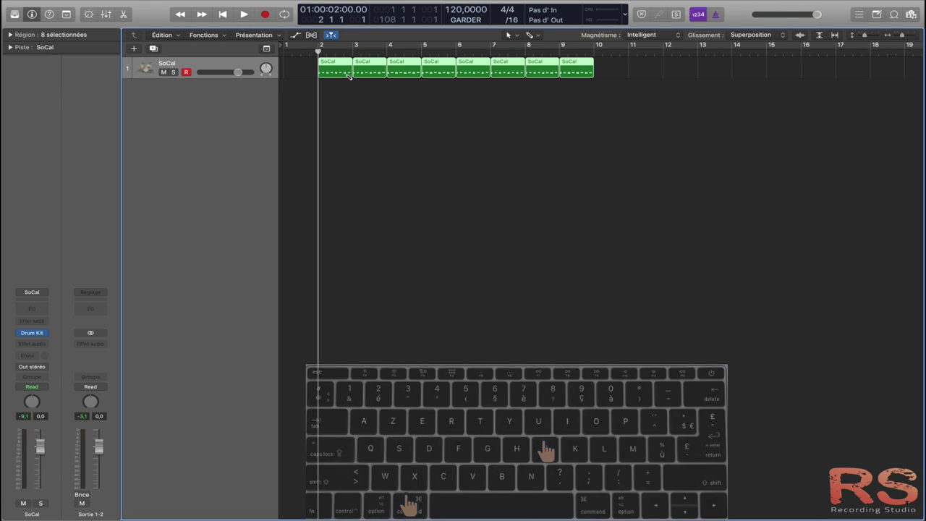
key("super+j")
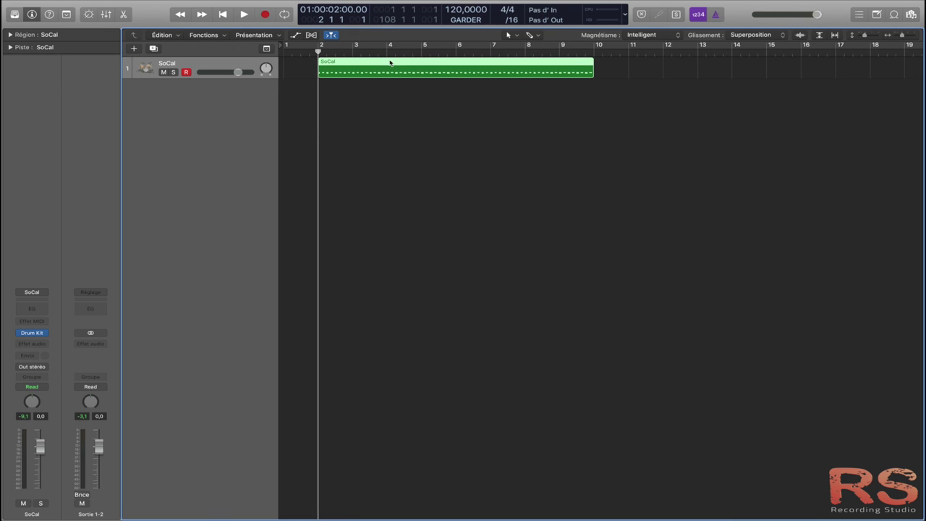
Select the joined SoCal region, play it back from bar 2, and stop playback.
left_click(528, 107)
left_click(383, 68)
key("space")
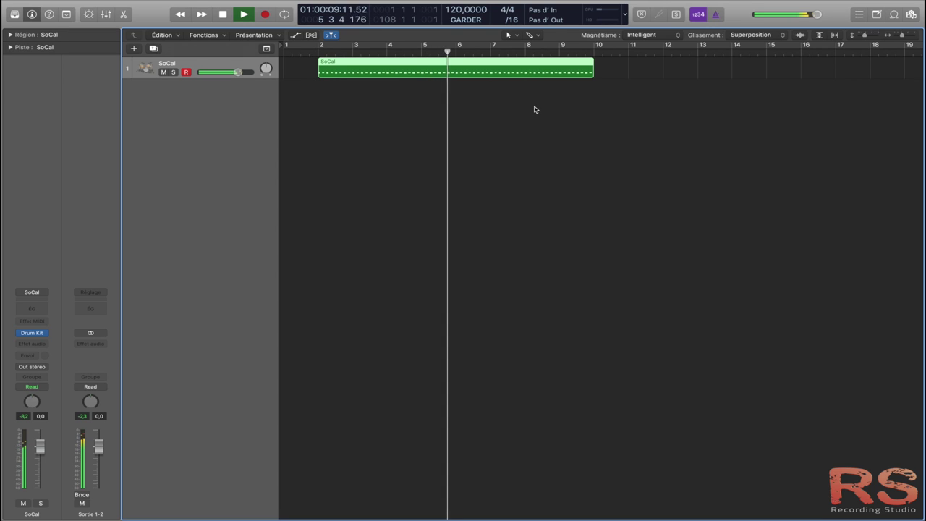
key("space")
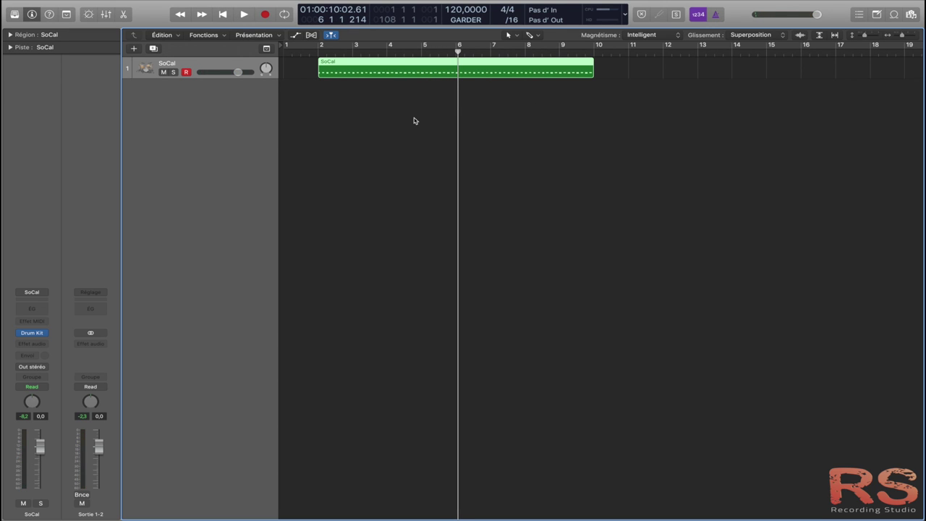
Open the joined SoCal region in the piano roll and play its pattern from the start of bar 2.
key("p")
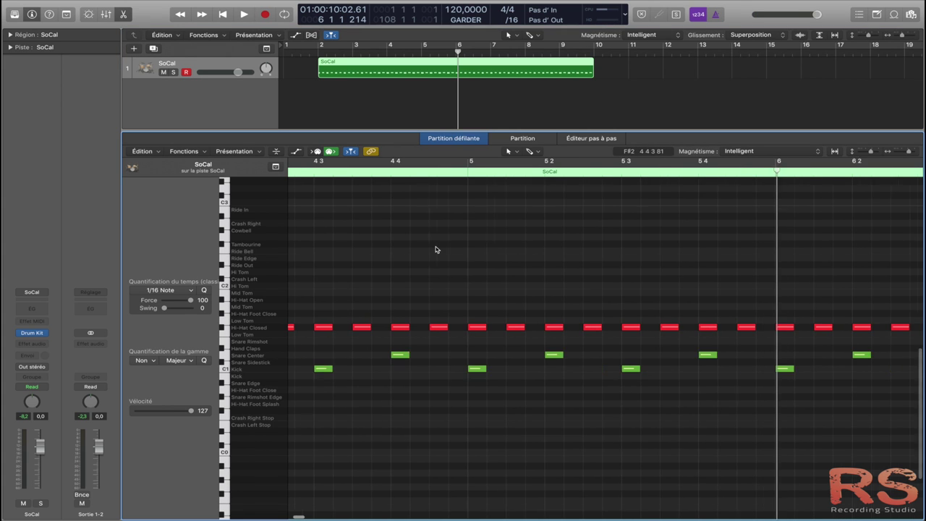
left_click(437, 249)
key("super+Left")
key("super+Left")
key("super+Left")
key("super+Left")
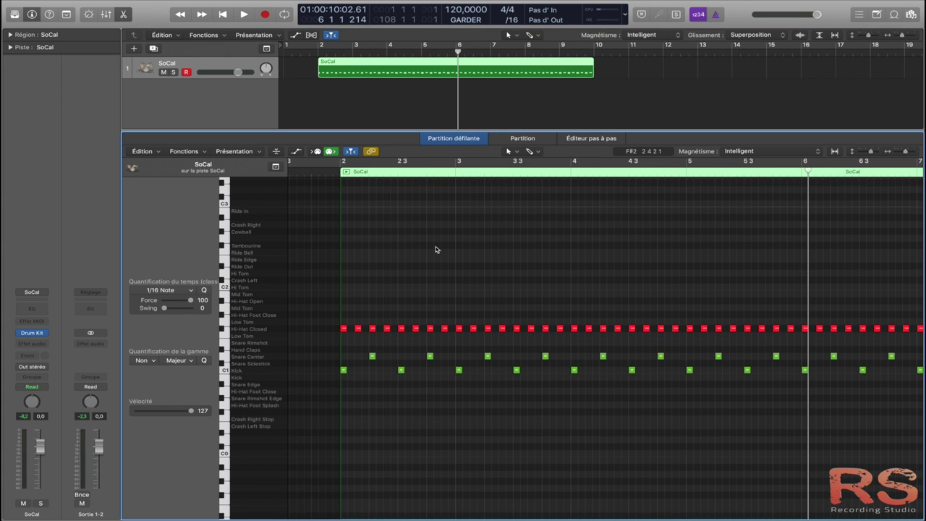
scroll(436, 250, "left", 2)
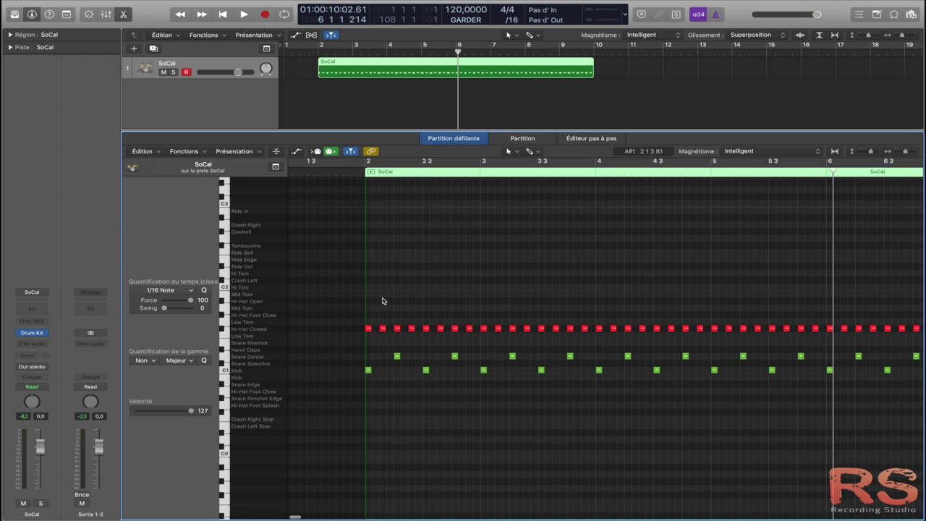
key("super+Right")
key("super+Right")
key("super+Right")
key("super+Right")
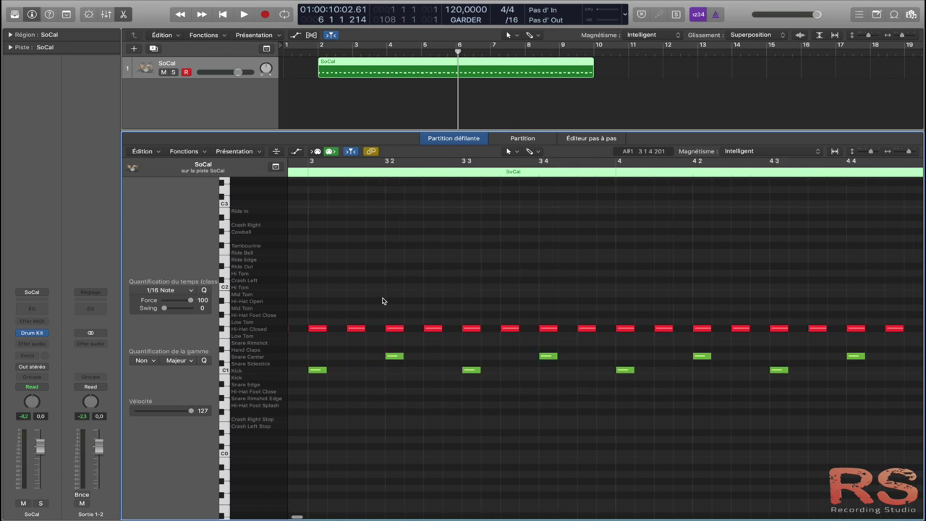
scroll(382, 300, "left", 10)
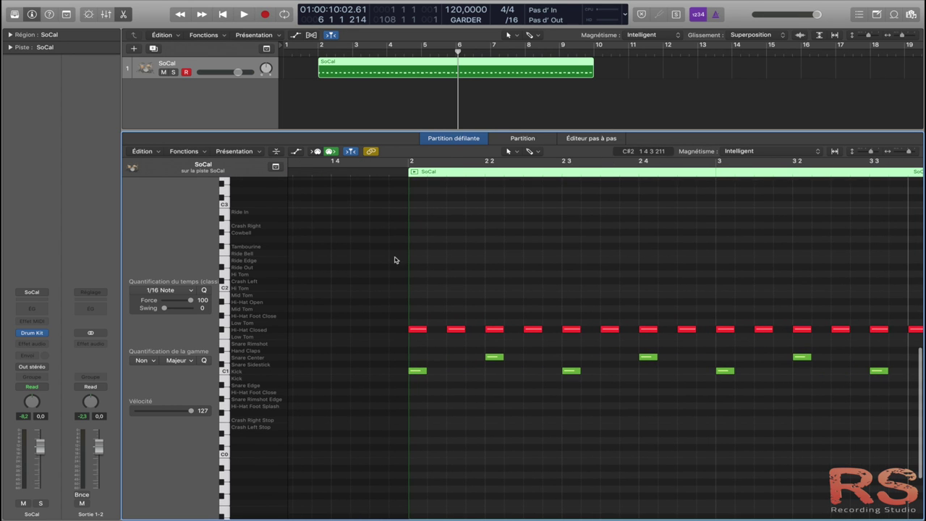
left_click(410, 162)
key("space")
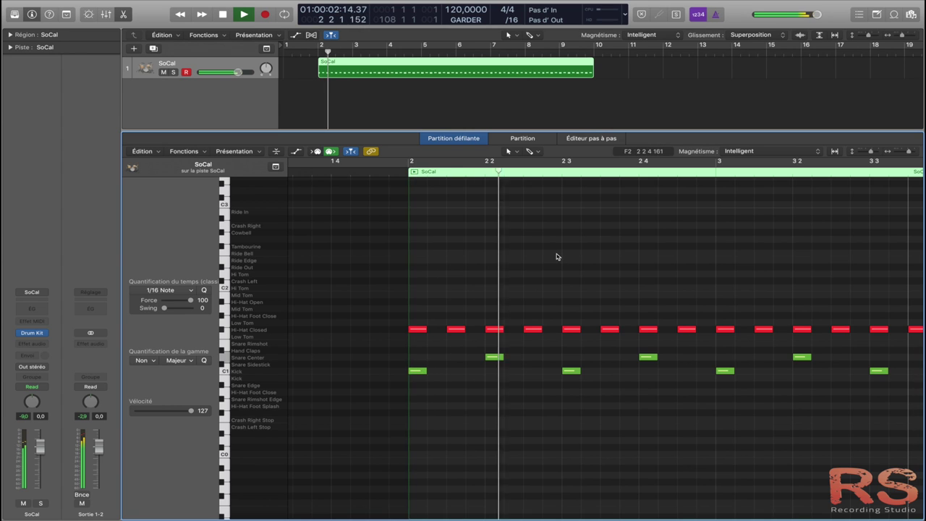
Move the Hi-Hat Closed note at position 2 4 3 up to the Hi-Hat Open row, and deselect it.
left_click(454, 330)
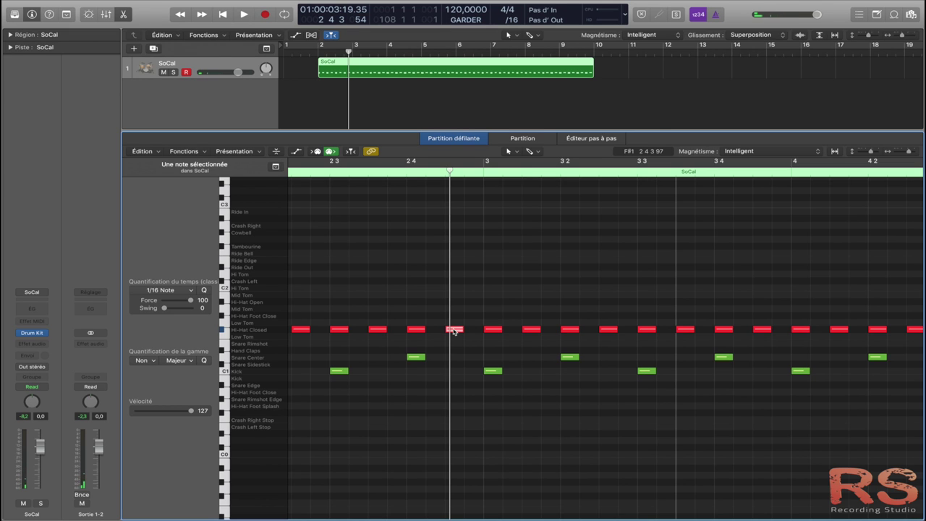
left_click_drag(454, 331, 454, 301)
left_click(454, 324)
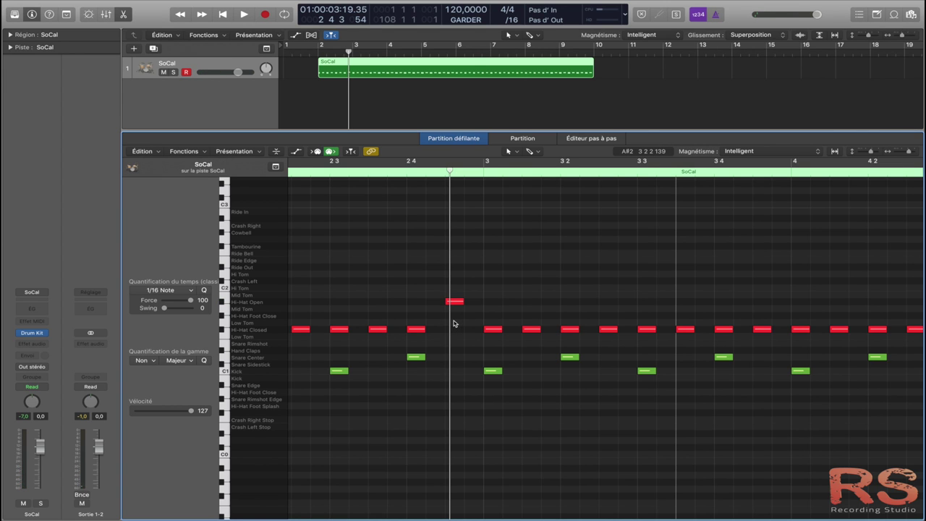
Play back the pattern from bar 2 to hear the open hi-hat, and stop playback near the end of bar 3.
scroll(454, 324, "left", 5)
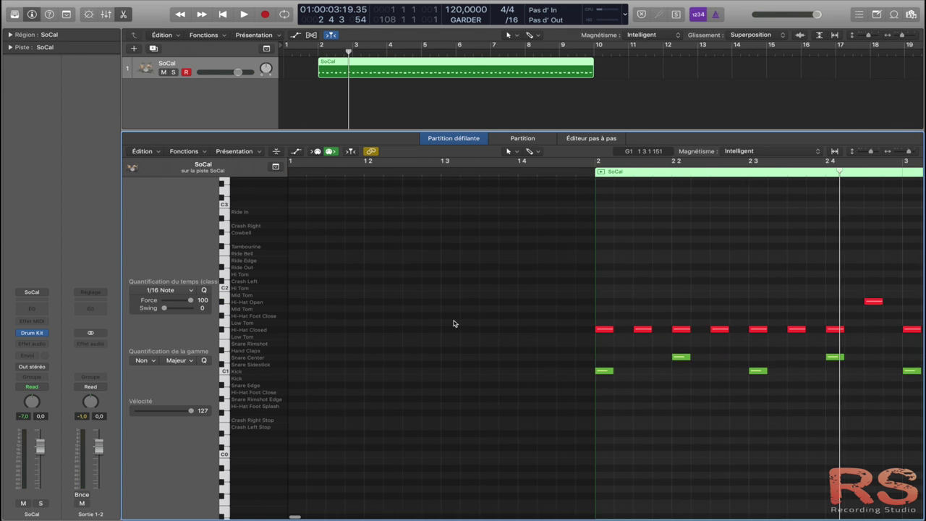
left_click(598, 173)
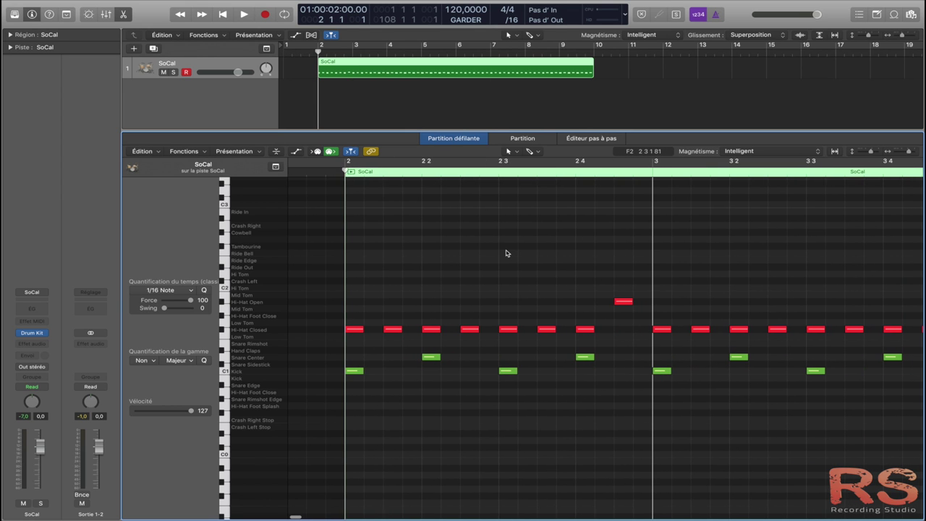
key("space")
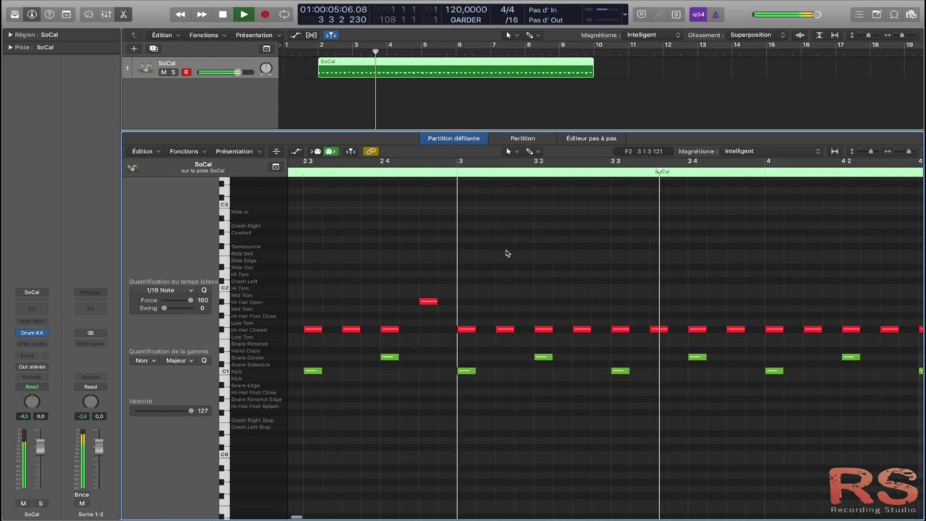
key("space")
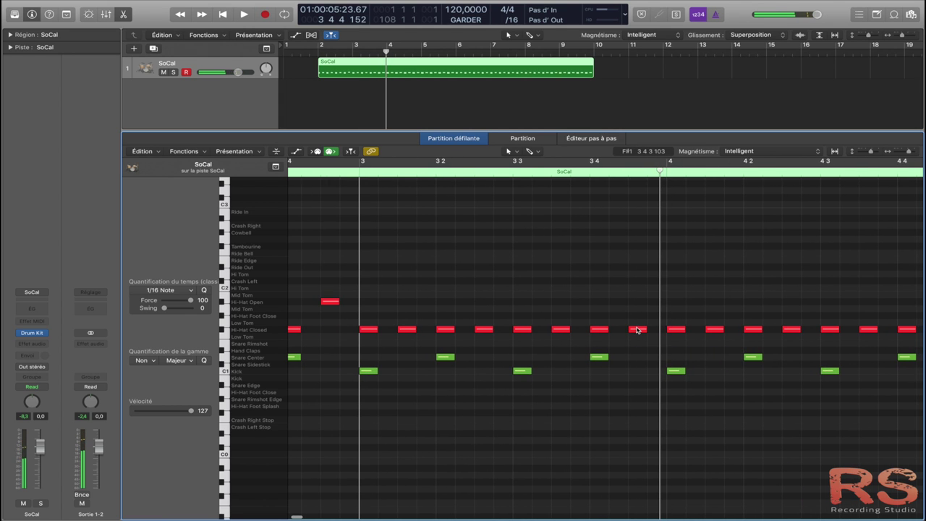
Move the last Hi-Hat Closed notes of bars 3 and 4, at 3 4 3 and 4 4 3, up to Hi-Hat Open.
left_click(637, 330)
left_click_drag(637, 330, 637, 305)
left_click(638, 304)
key("super+Left")
key("super+Left")
key("super+Left")
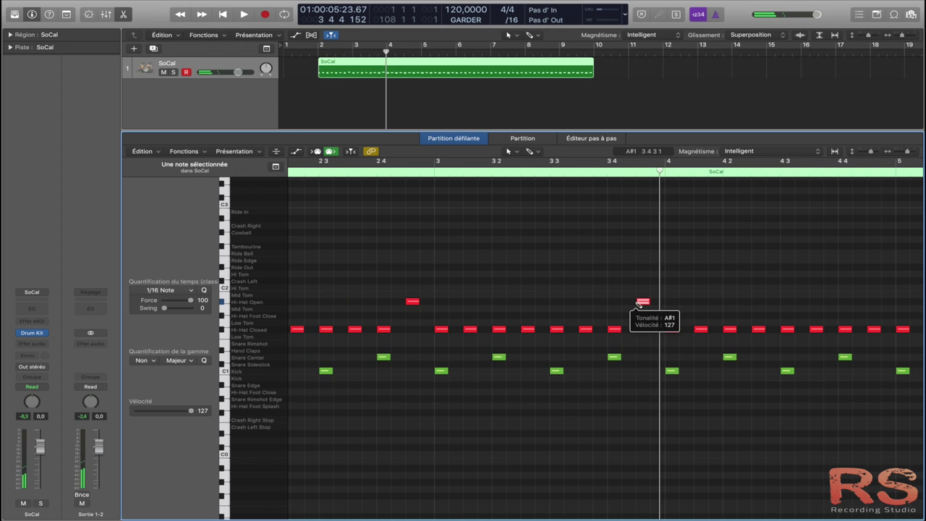
scroll(635, 305, "right", 5)
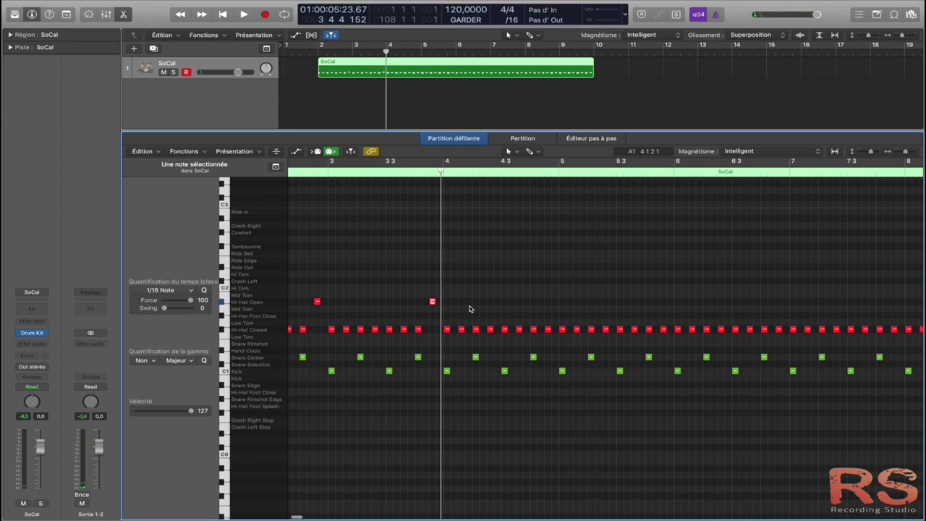
left_click_drag(549, 329, 548, 304)
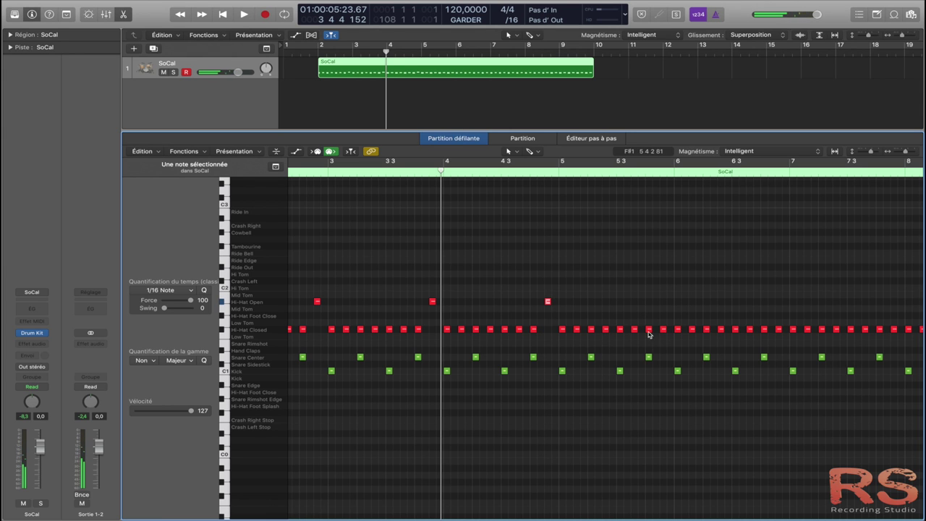
Play back the pattern with the three open hi-hats from bar 2, stop playback and close the piano roll.
scroll(568, 252, "left", 2)
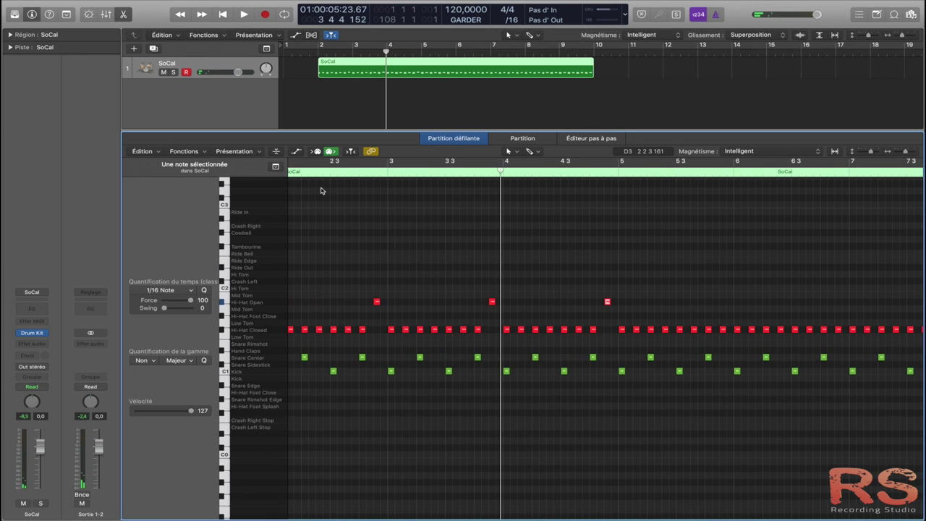
scroll(325, 190, "left", 5)
left_click(412, 161)
key("space")
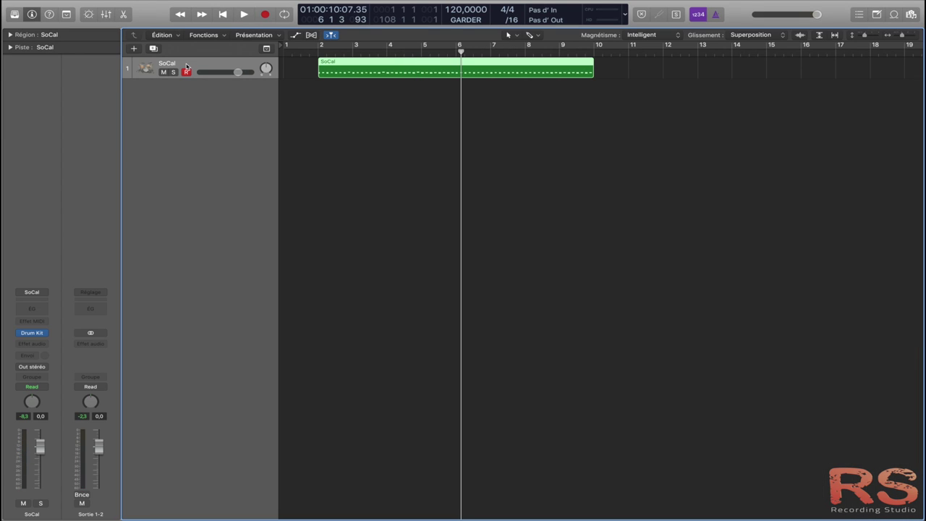
Duplicate the SoCal track with the same instrument settings, and delete the duplicate track.
left_click(152, 49)
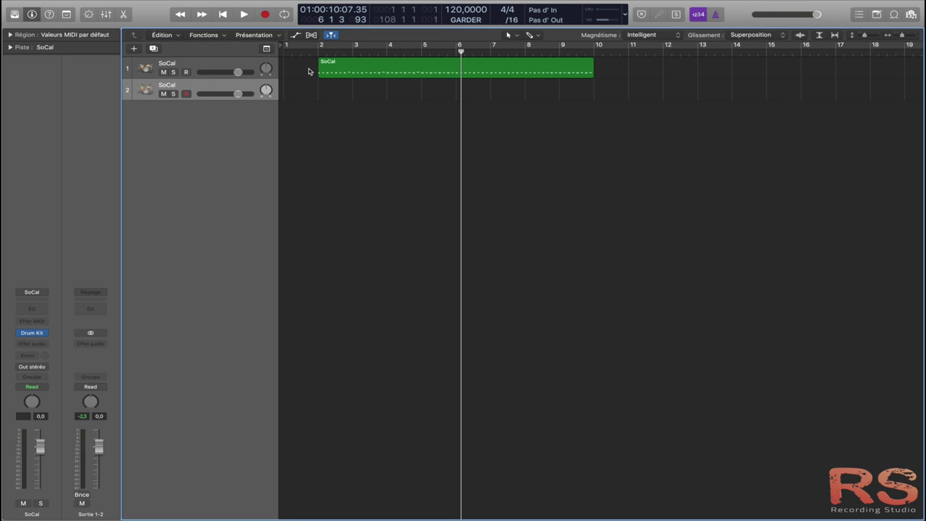
key("super+BackSpace")
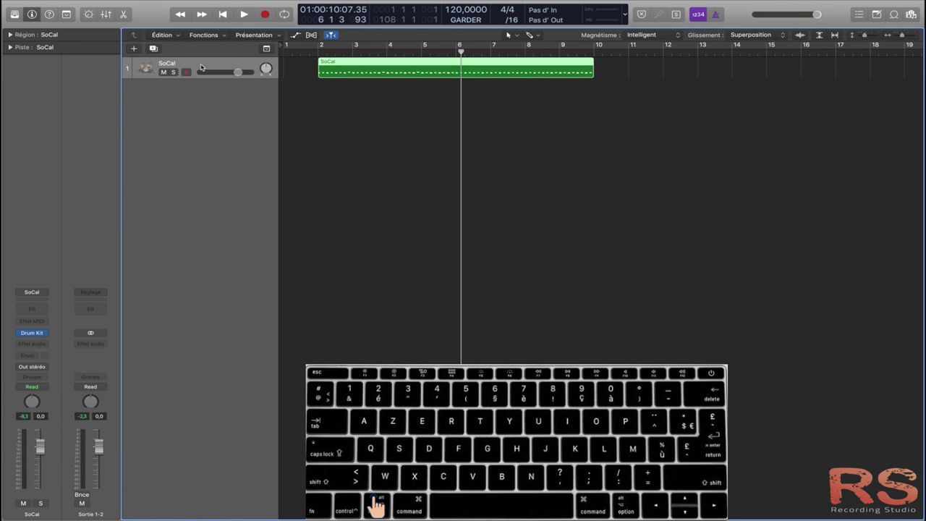
Duplicate the SoCal track together with its region onto a second track, and delete the duplicate track.
left_click_drag(201, 65, 201, 105)
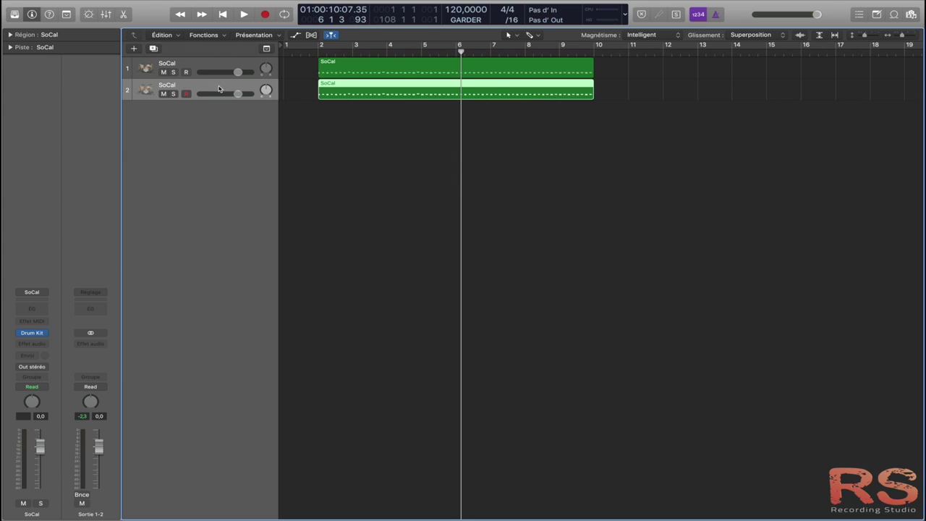
left_click(231, 63)
left_click(382, 87)
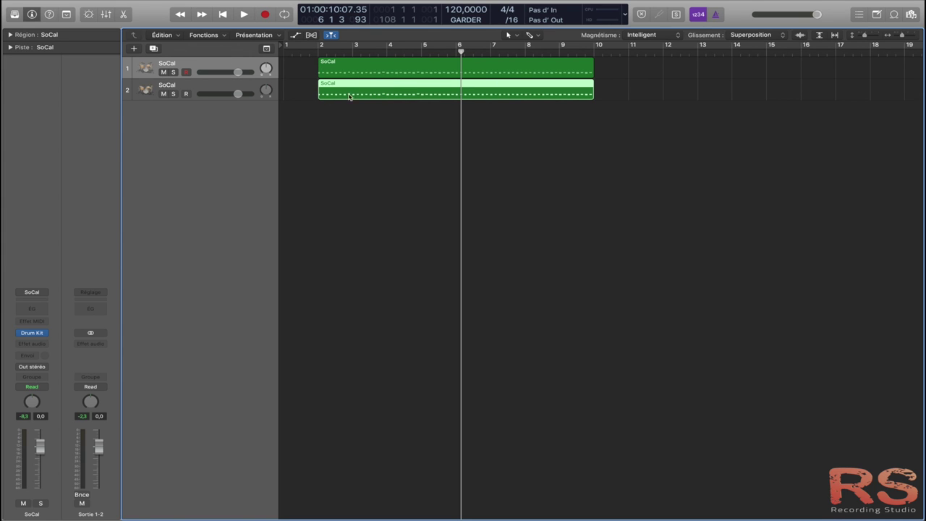
key("super+BackSpace")
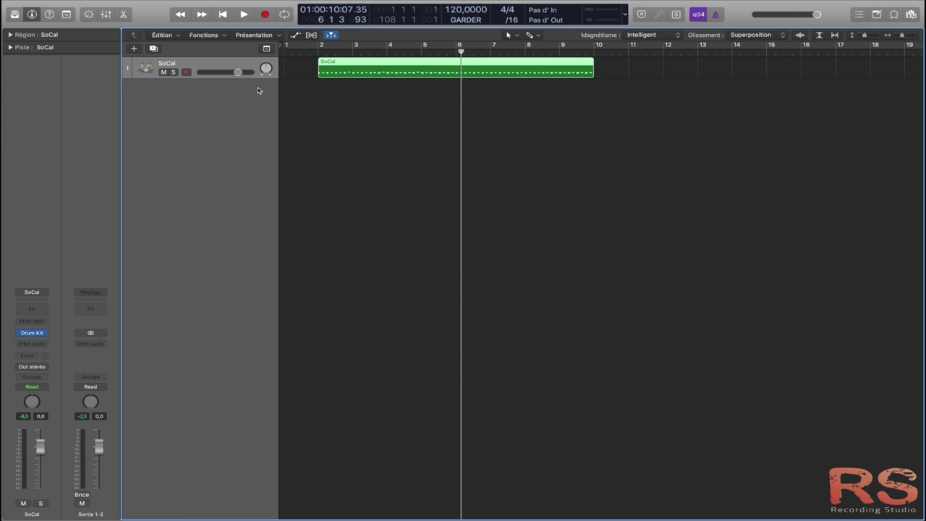
Create six empty software instrument tracks at once, and undo their creation.
left_click(134, 50)
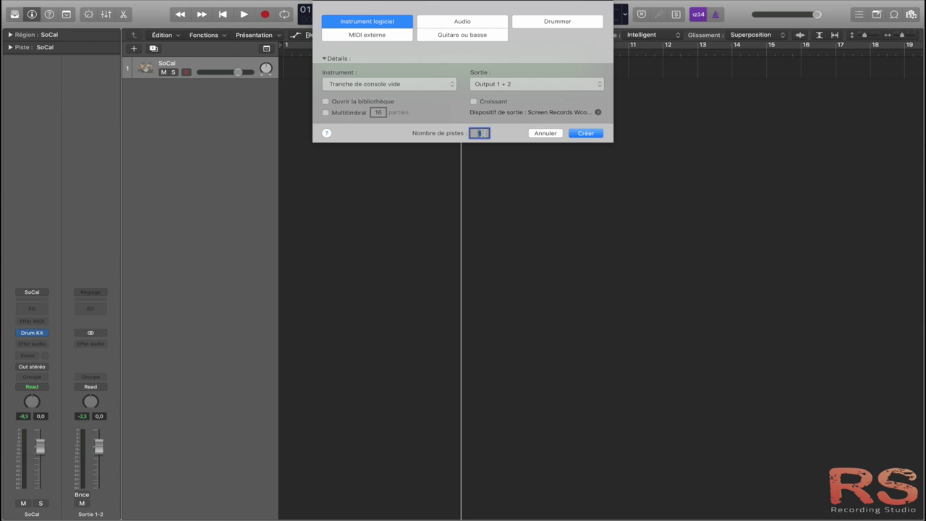
left_click(482, 134)
left_click(585, 133)
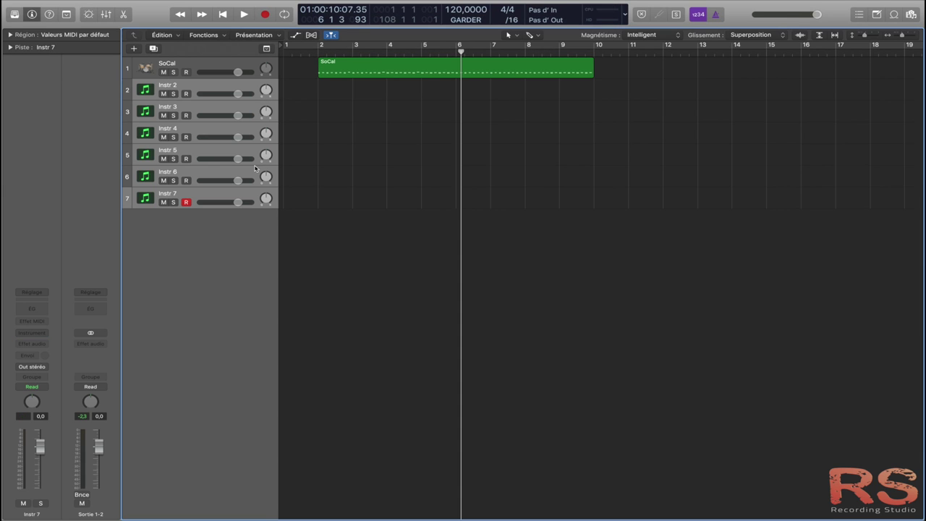
key("super+z")
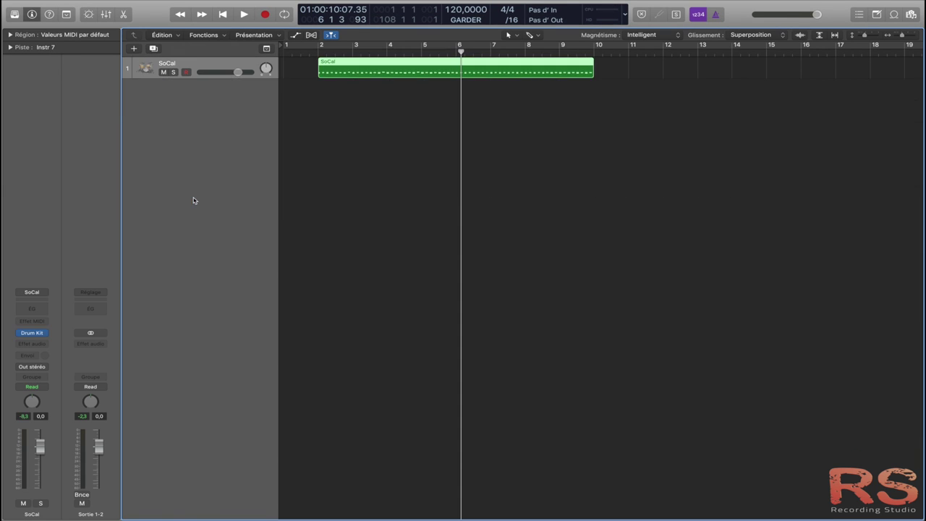
Add one software instrument track and load the Fingerstyle Bass sound from the library's Bass category onto it.
left_click(133, 48)
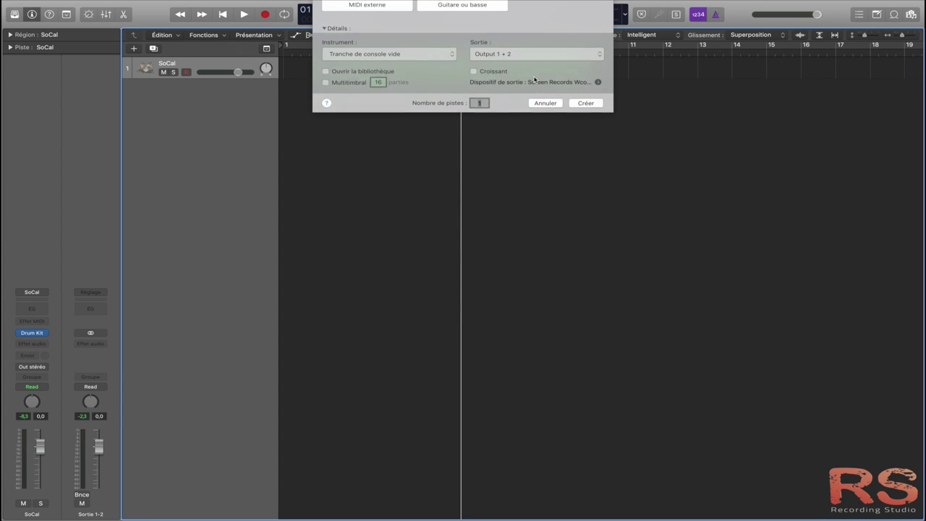
left_click(586, 134)
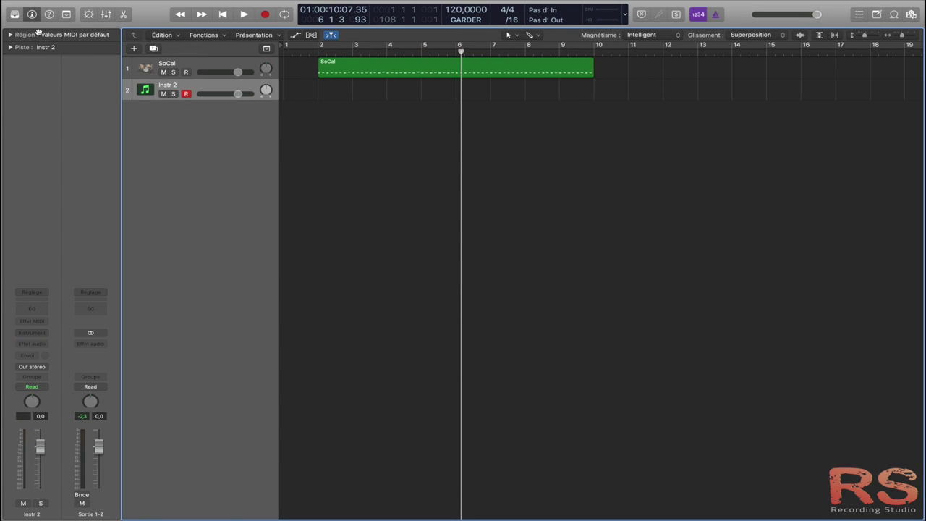
left_click(15, 15)
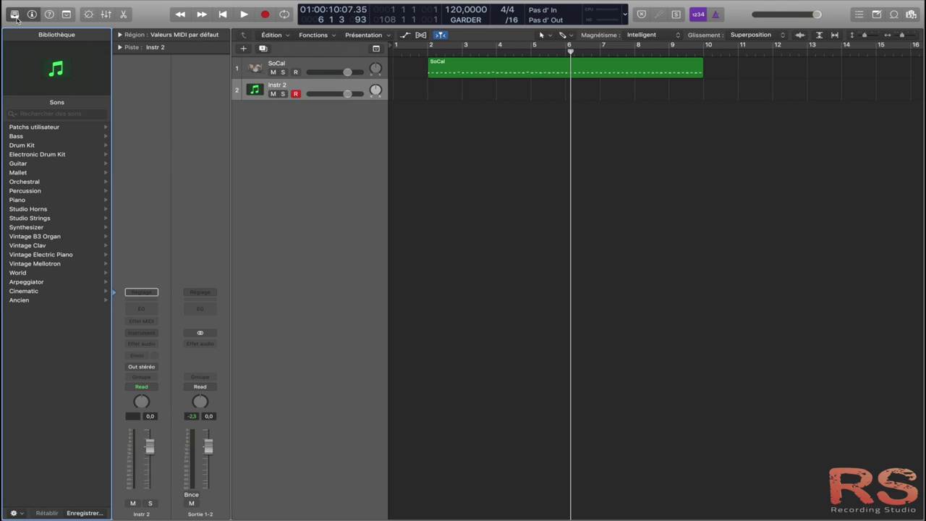
left_click(16, 137)
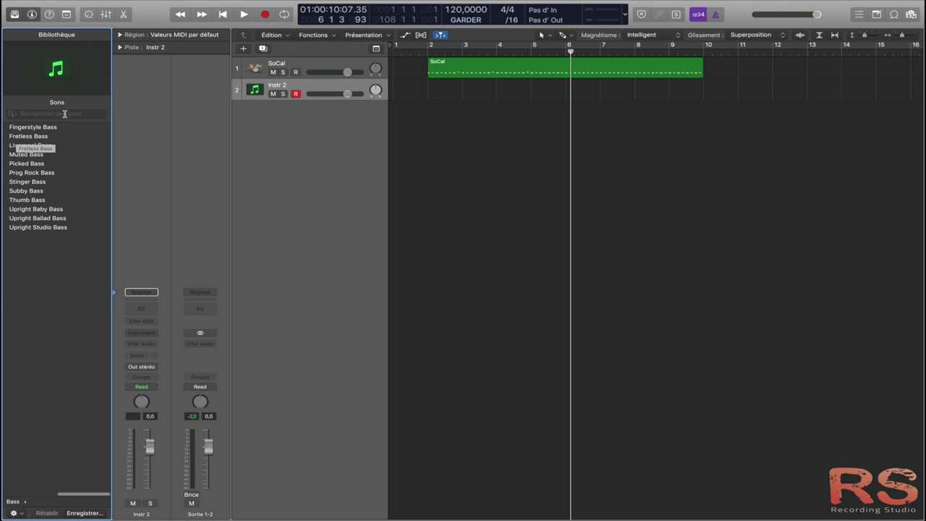
left_click(29, 127)
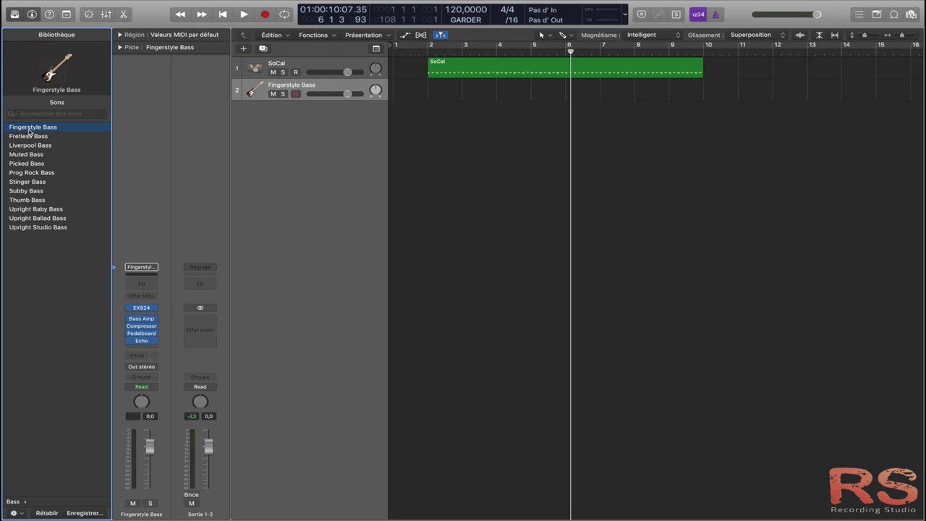
Examine the EXS24, Bass Amp Designer, Compressor and Pedalboard plug-ins of the Fingerstyle Bass track one after another, closing each window.
mouse_move(142, 331)
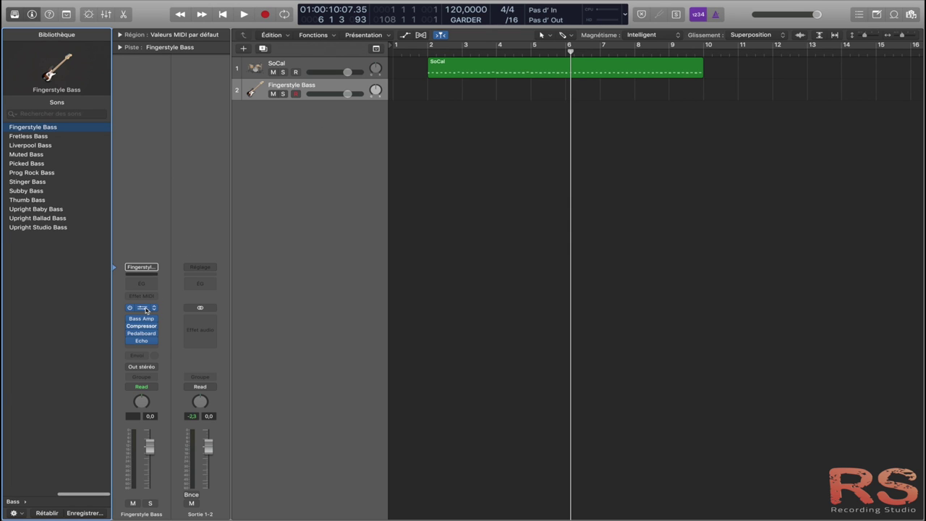
left_click(143, 310)
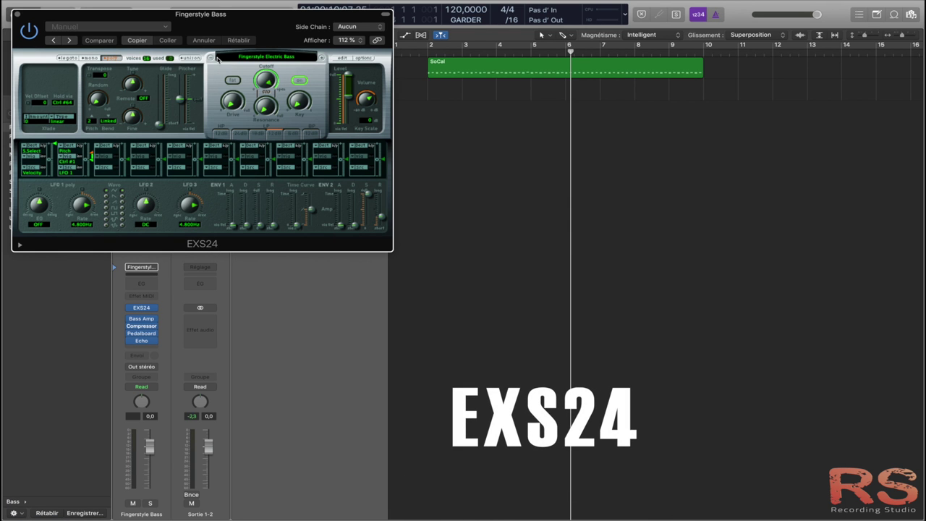
left_click(17, 14)
mouse_move(144, 321)
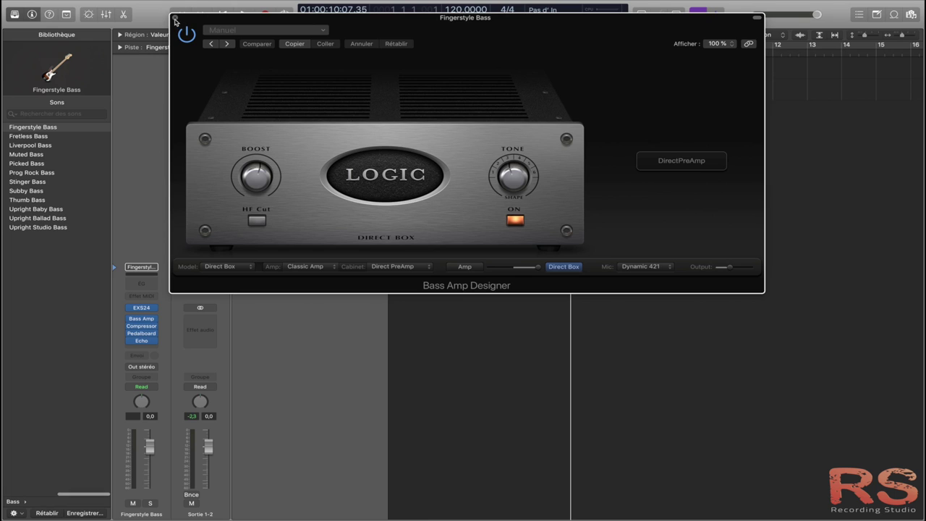
left_click(174, 18)
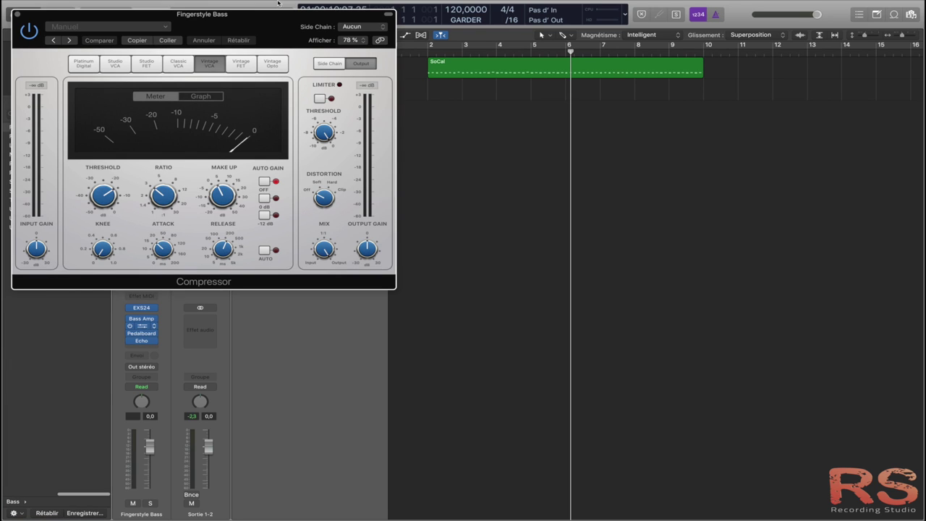
left_click(19, 16)
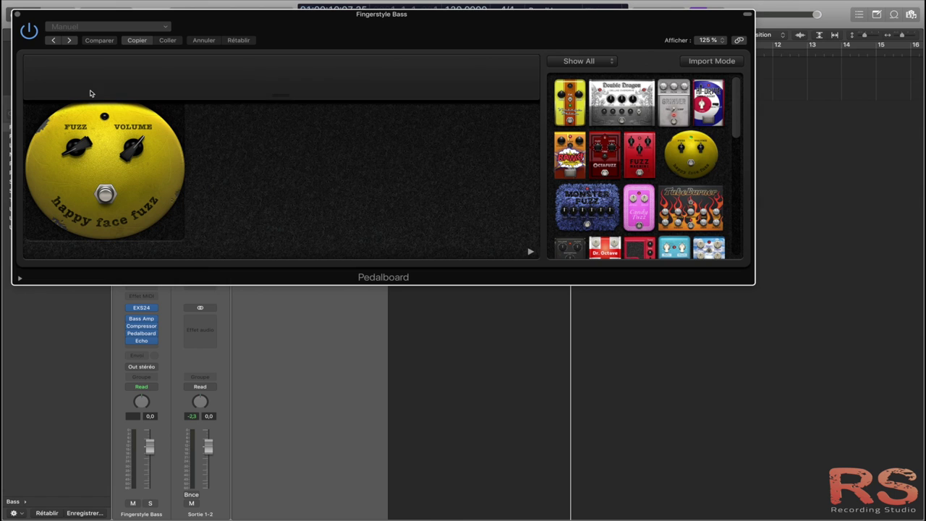
left_click(18, 15)
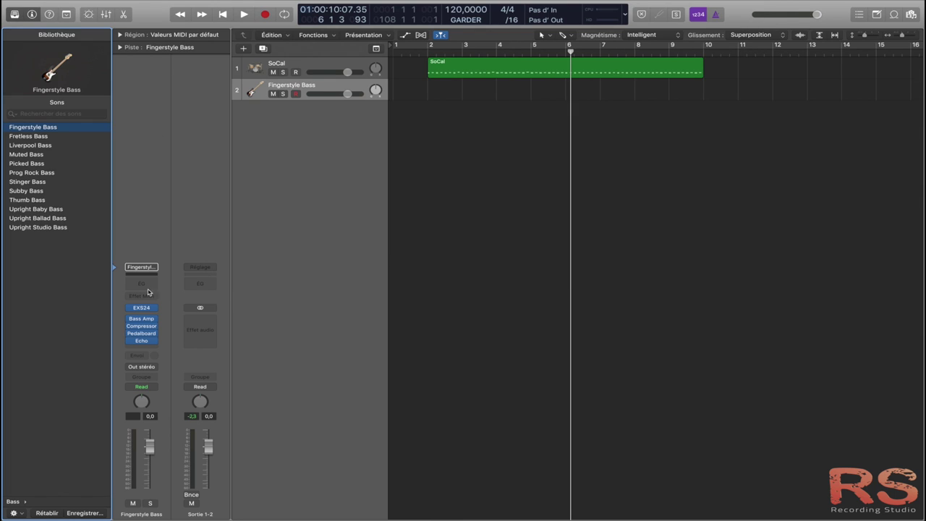
Remove the Bass Amp, Compressor, Pedalboard and Echo effects from the Fingerstyle Bass channel strip, keeping only the EXS24 instrument.
left_click(154, 321)
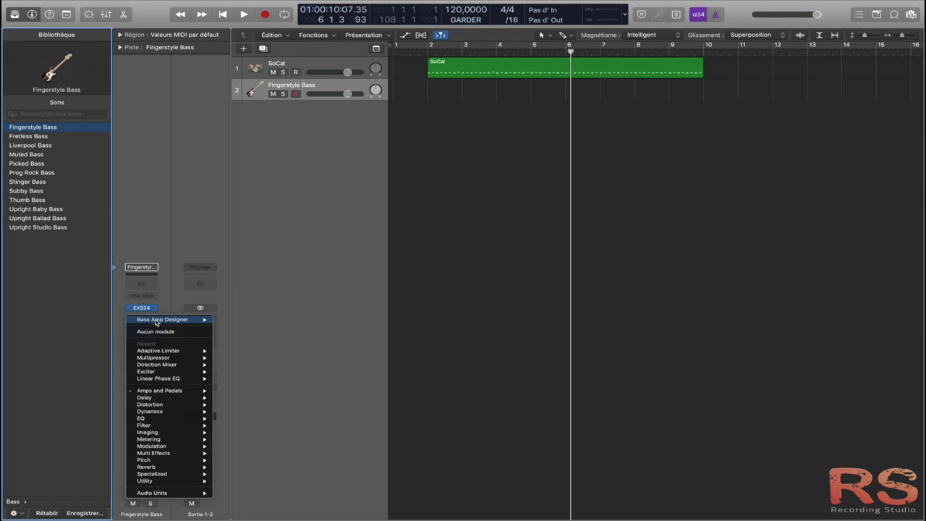
left_click(154, 332)
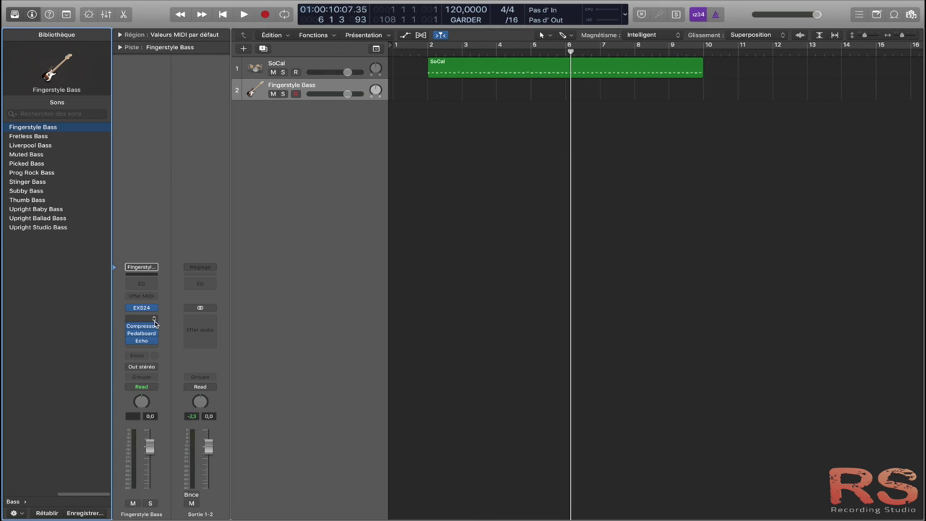
left_click(153, 327)
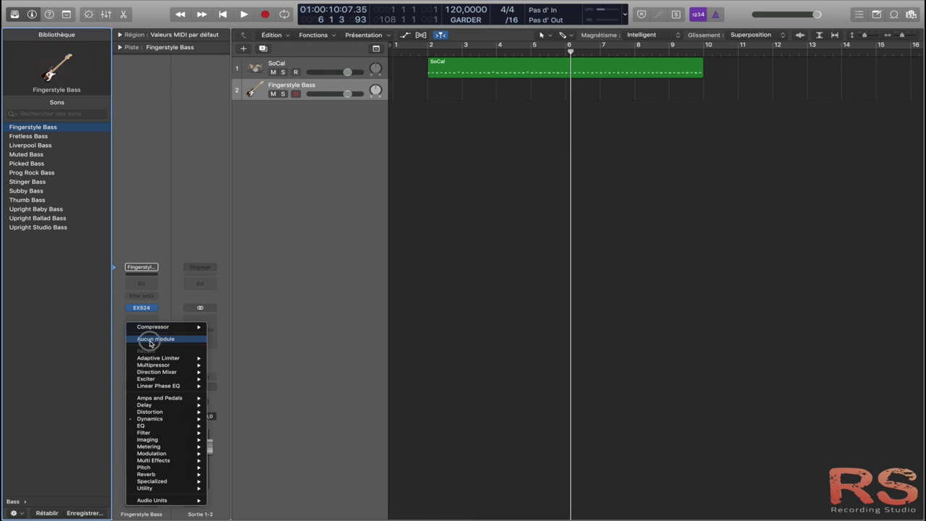
left_click(152, 344)
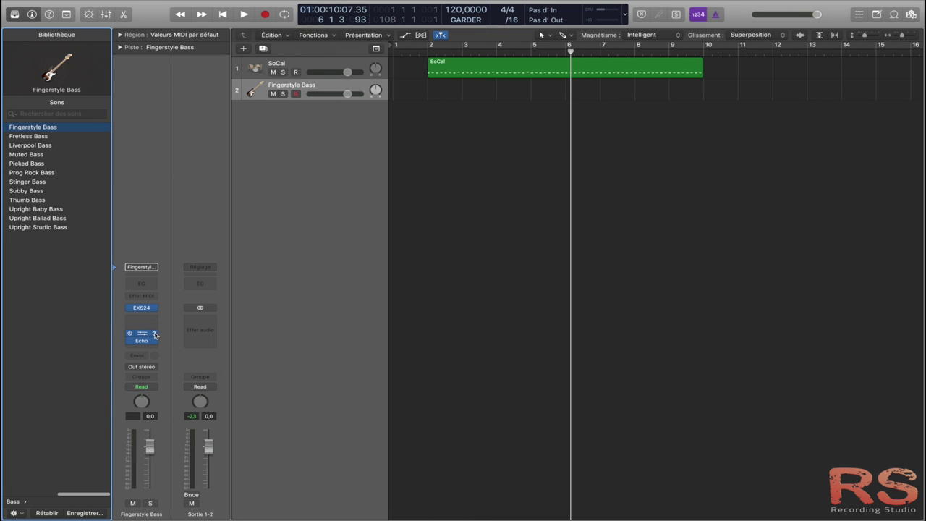
left_click(155, 334)
left_click(152, 352)
left_click(154, 340)
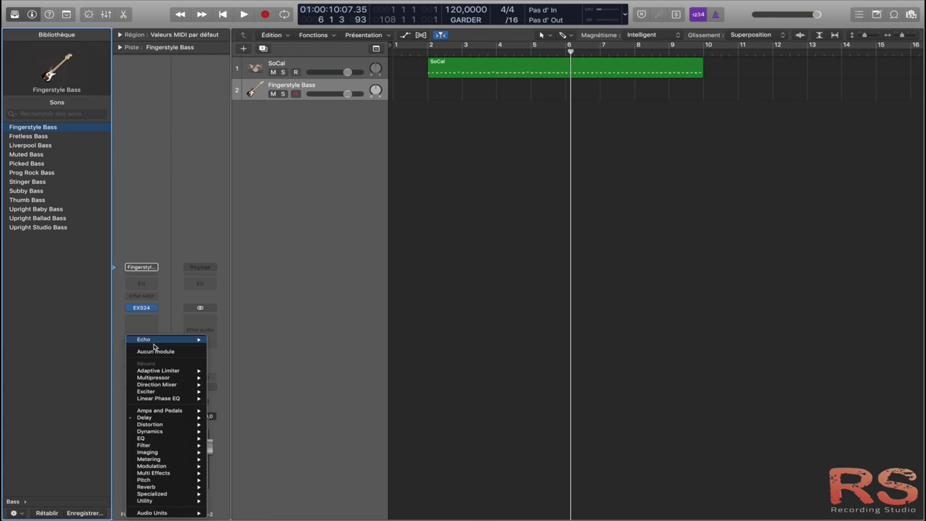
left_click(155, 351)
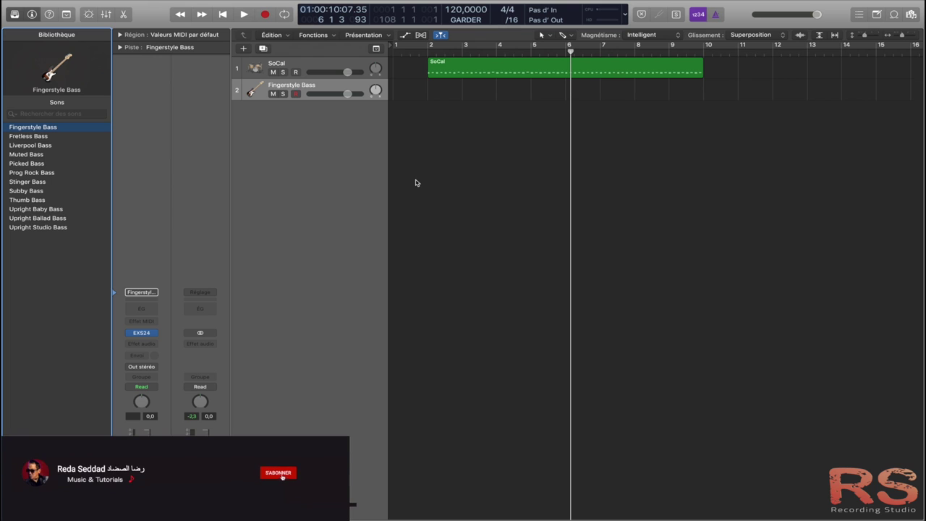
Draw a one-bar MIDI region at bar 2 on the Fingerstyle Bass track with the Pencil tool, and open its piano roll.
key("t")
left_click(441, 103)
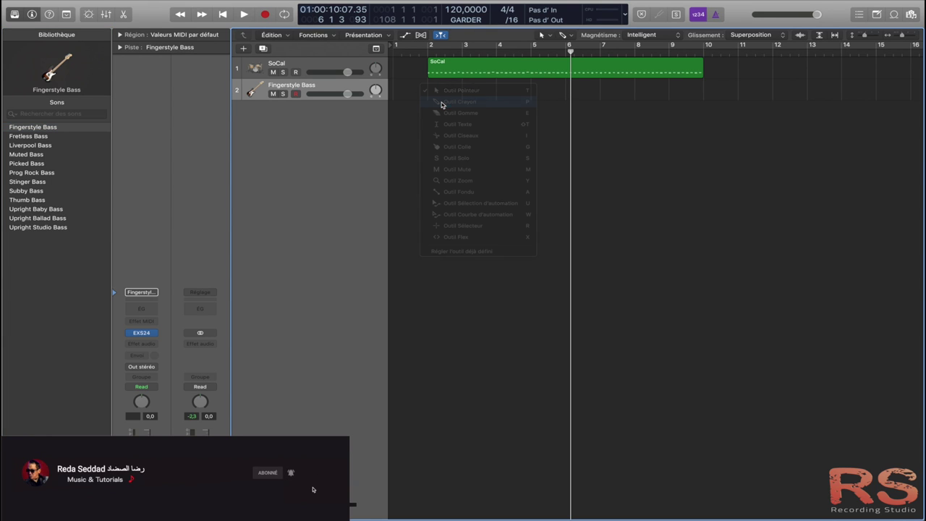
left_click(432, 92)
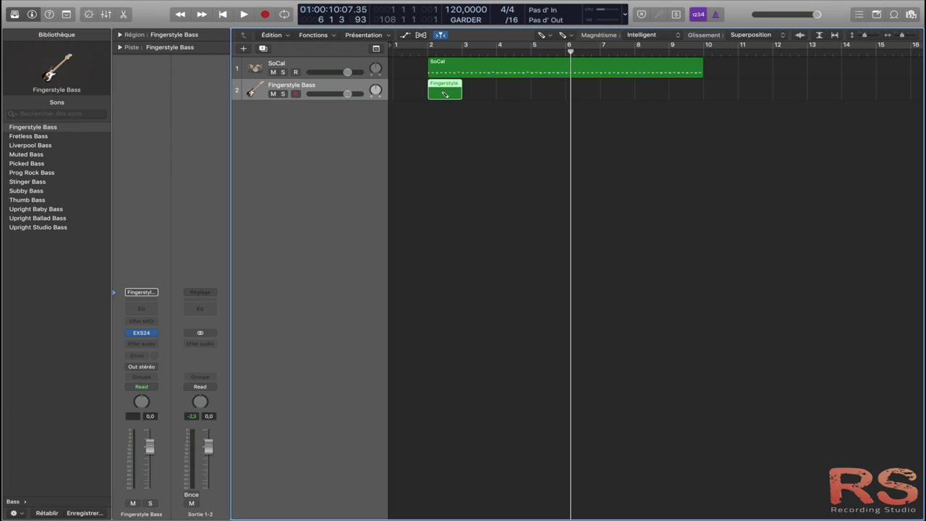
key("t")
left_click(445, 94)
key("p")
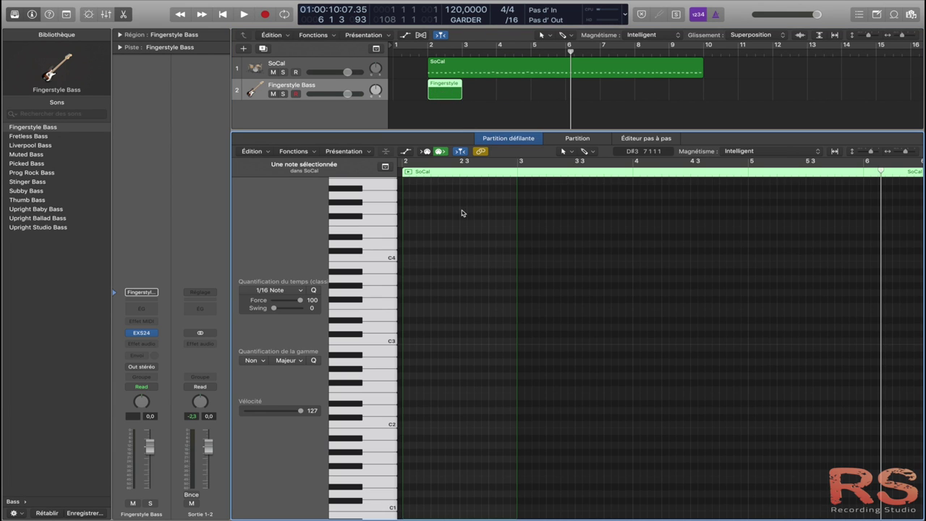
Audition bass notes on the piano roll's keyboard, sounding the low E1 repeatedly.
left_click(377, 342)
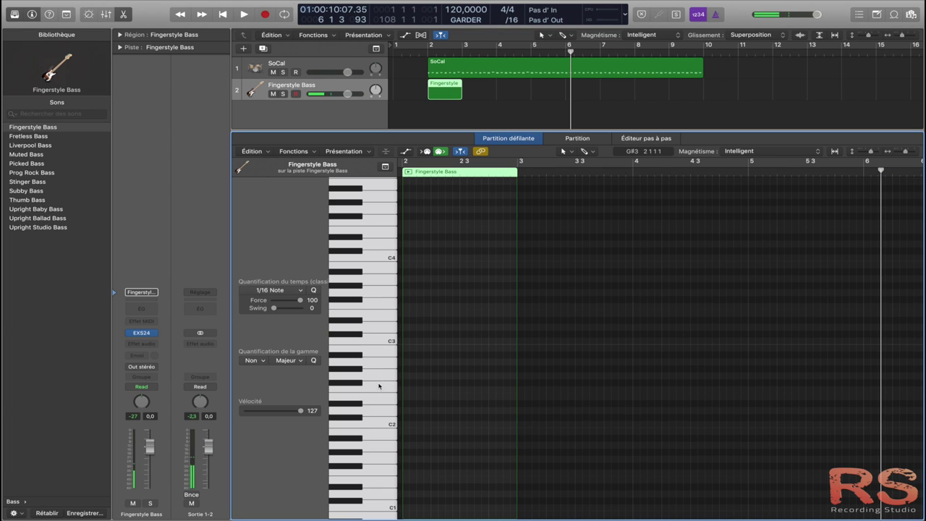
scroll(378, 389, "down", 5)
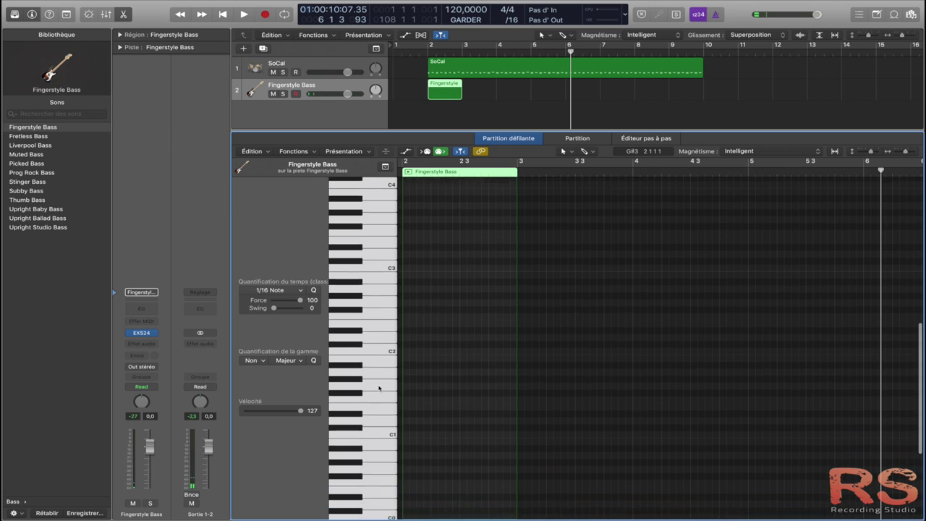
left_click(378, 416)
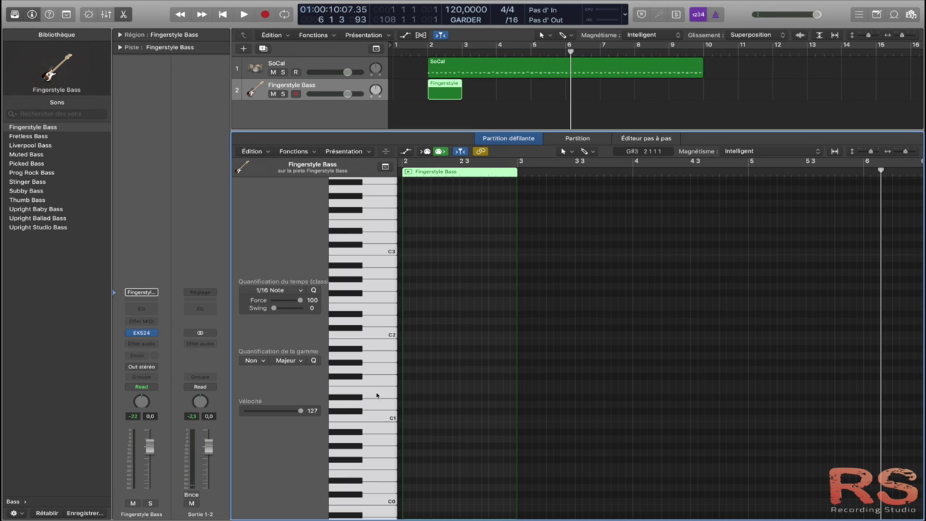
left_click(376, 395)
left_click(376, 395)
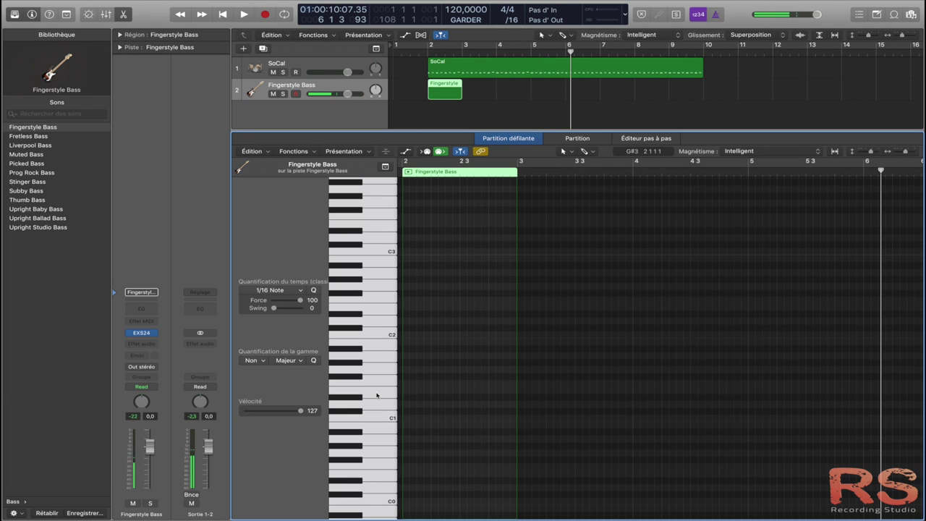
left_click(376, 394)
left_click(377, 395)
left_click(376, 394)
left_click(377, 394)
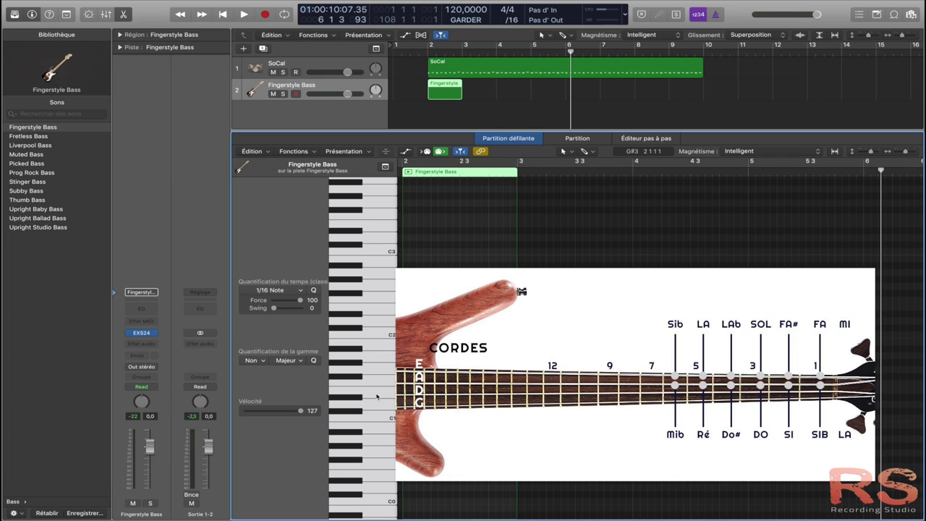
left_click(376, 395)
left_click(376, 394)
left_click(376, 394)
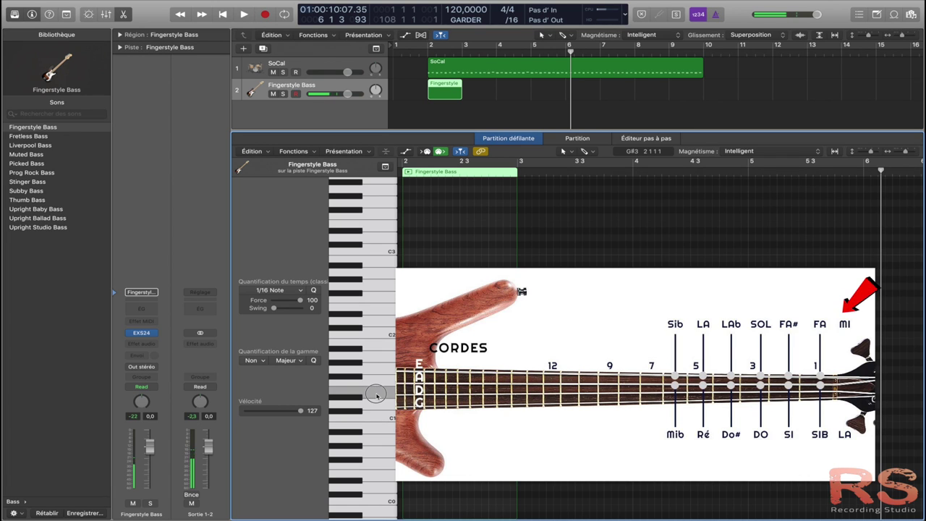
Draw three bass notes with the Pencil tool: E1 at bar 2, G#1 at bar 2 beat 3, and B1 at bar 3.
scroll(516, 282, "left", 2)
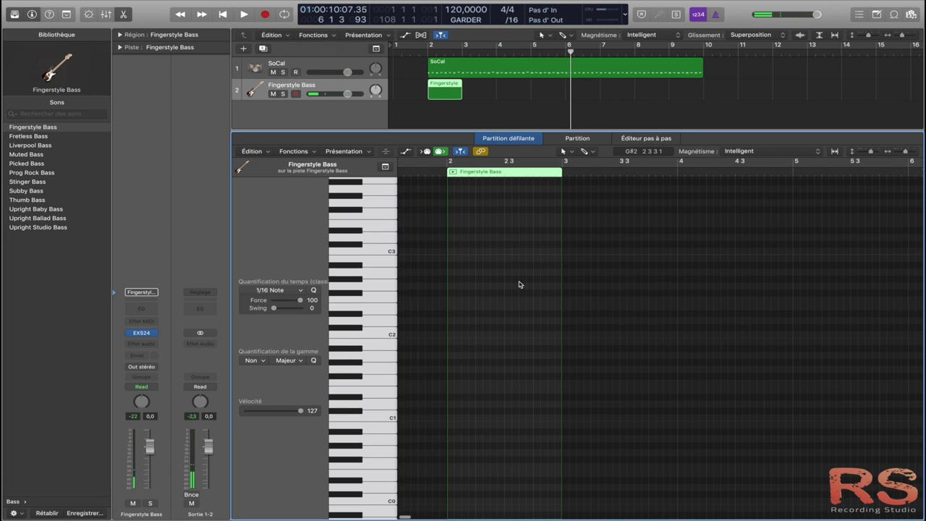
scroll(481, 267, "left", 3)
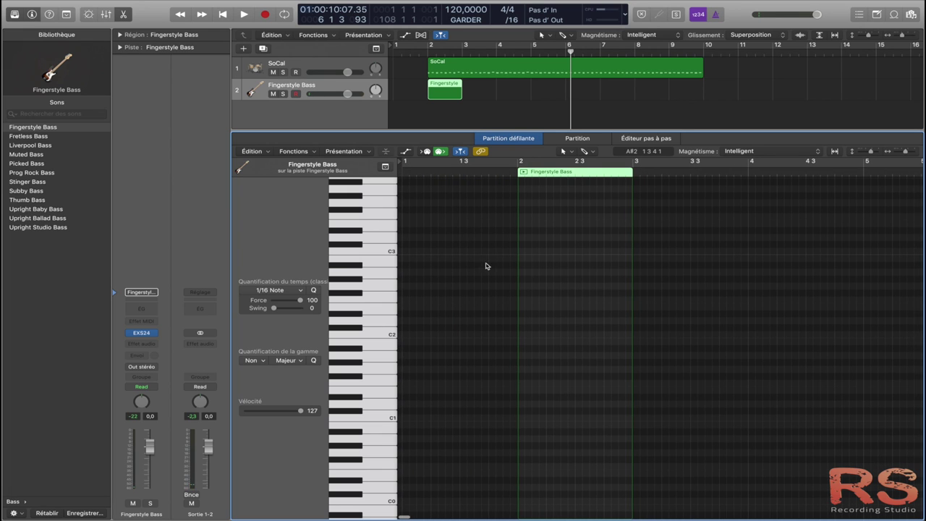
key("t")
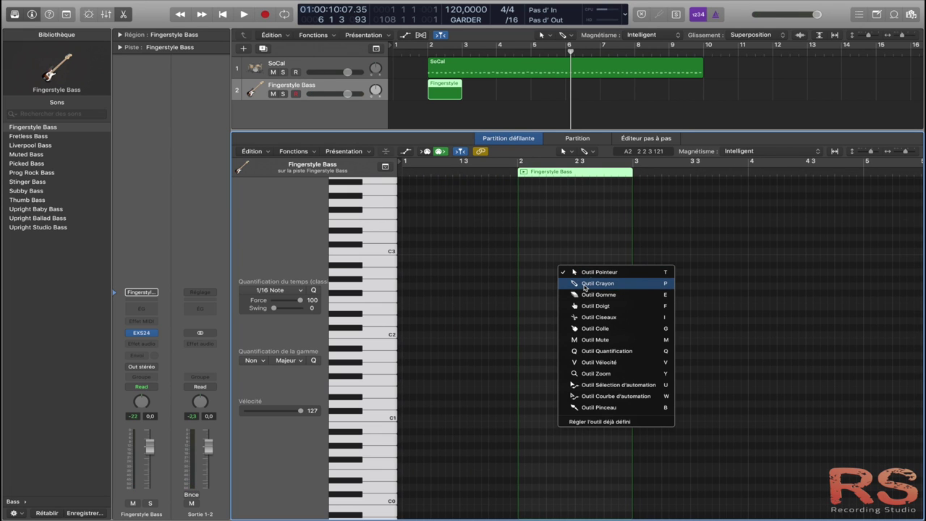
left_click(572, 286)
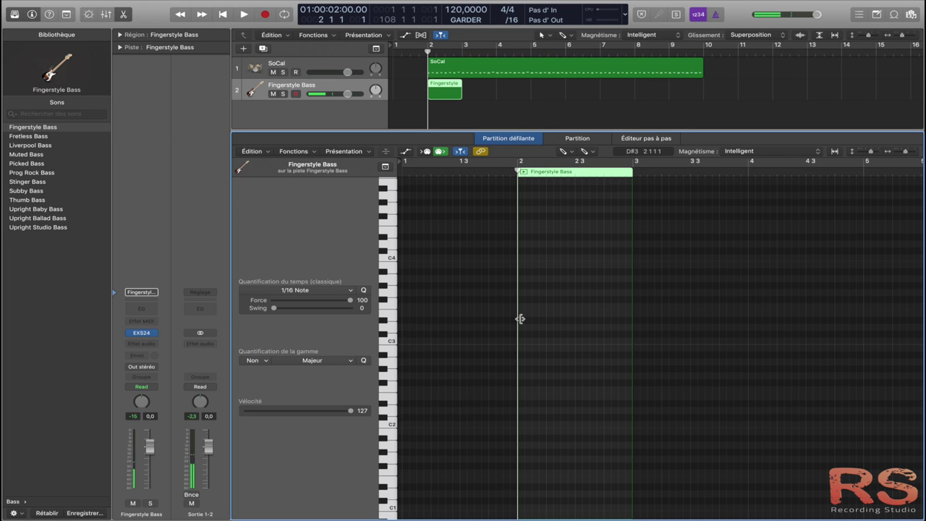
scroll(518, 318, "down", 3)
scroll(521, 318, "down", 2)
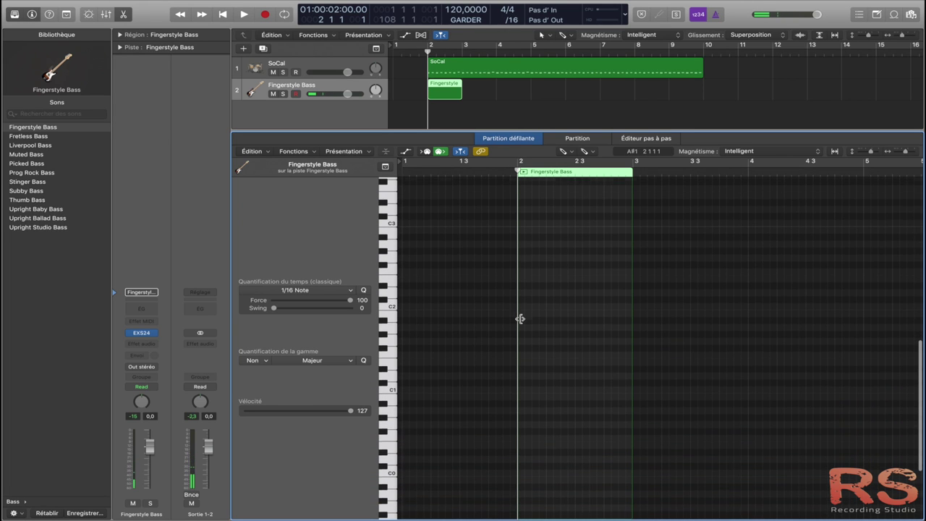
left_click(392, 366)
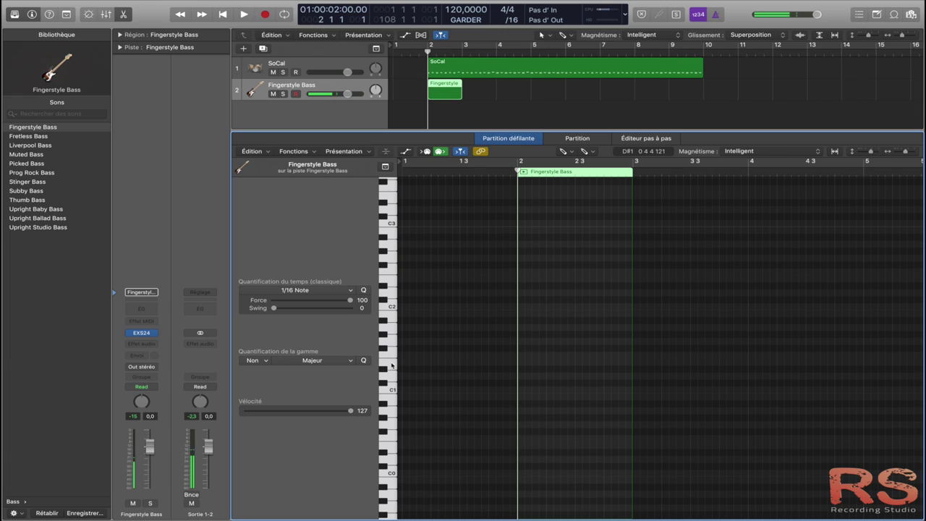
left_click(522, 363)
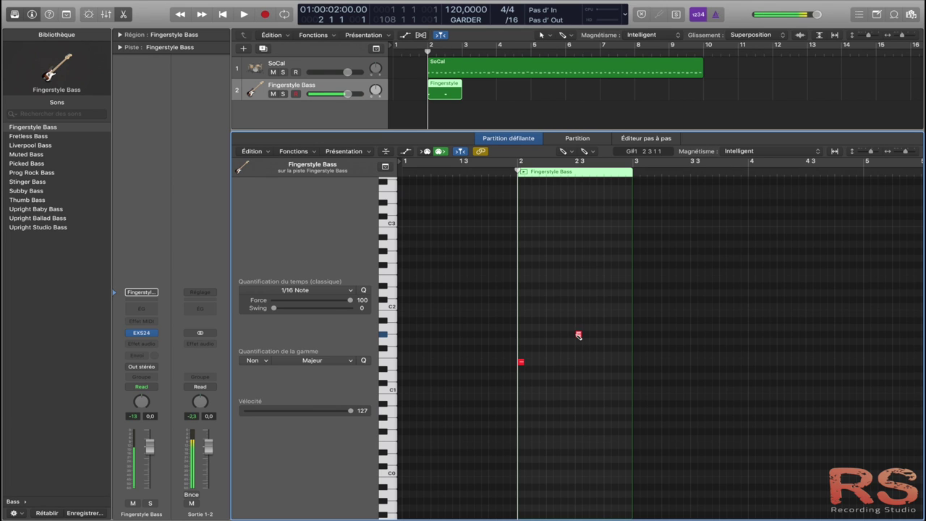
left_click(578, 335)
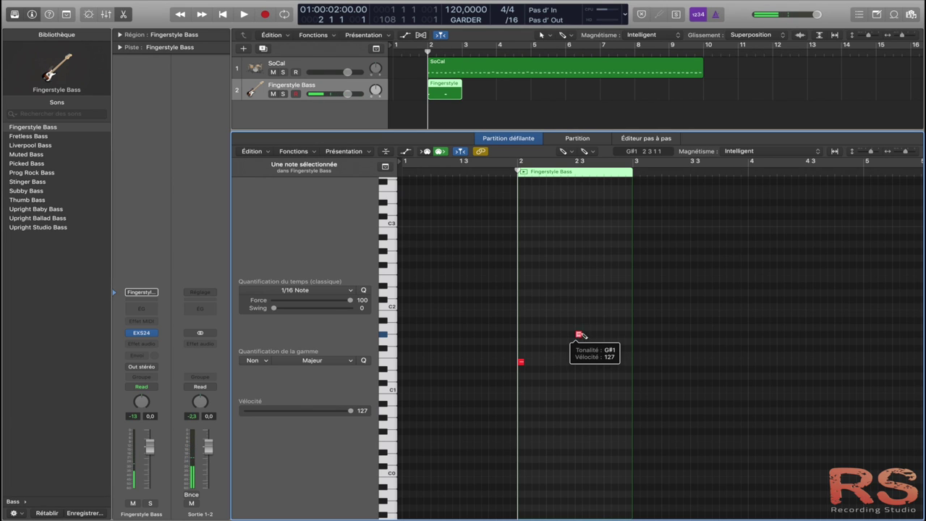
left_click(636, 314)
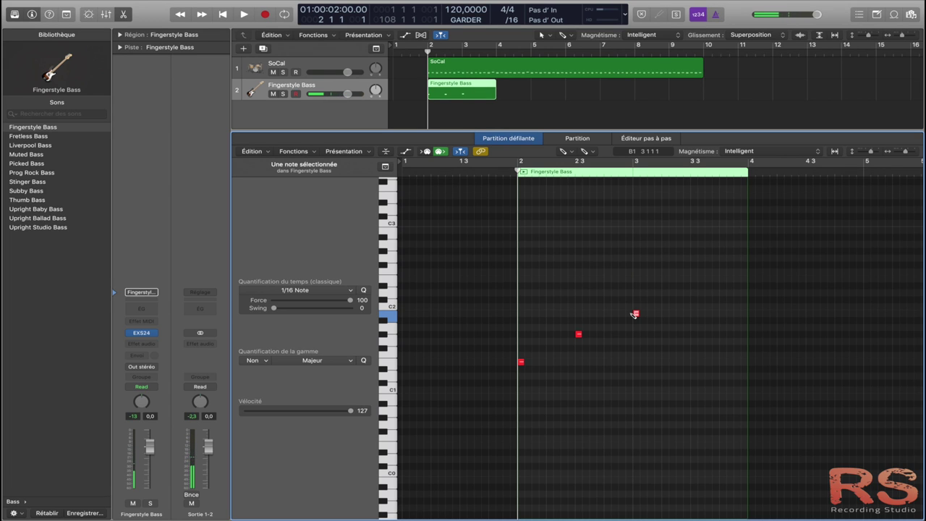
Audition the E1, G#1 and B1 notes one after another with the Pointer tool.
key("t")
left_click(630, 314)
left_click(519, 383)
left_click(520, 363)
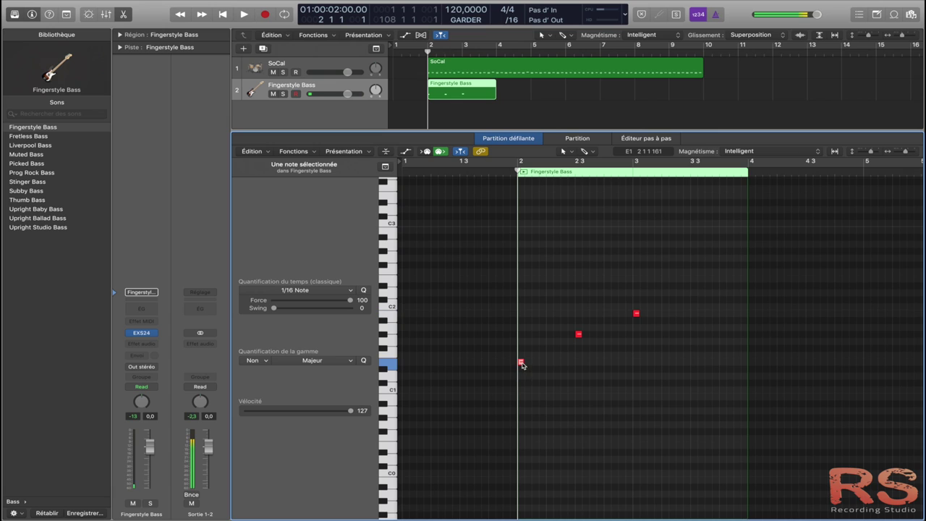
left_click(579, 335)
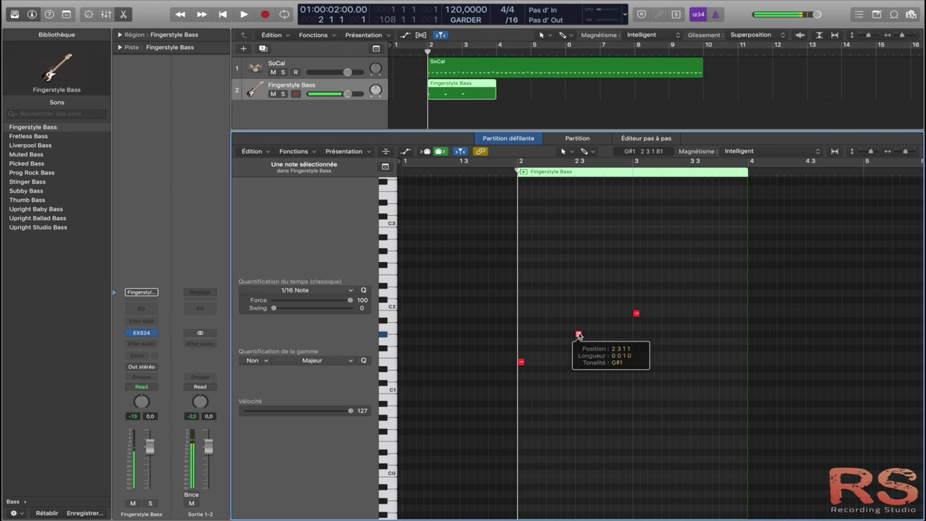
left_click(637, 314)
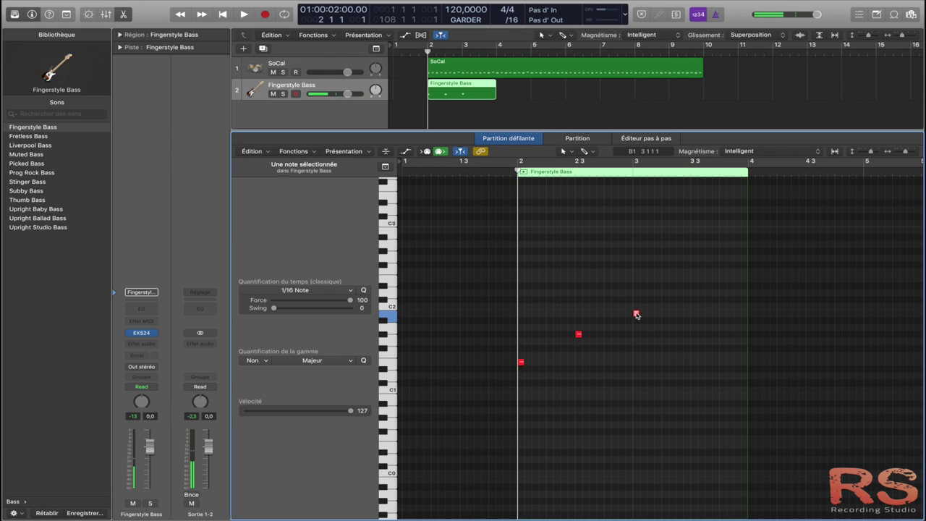
Play back the three-note bass line with the drums, restarting it once.
key("space")
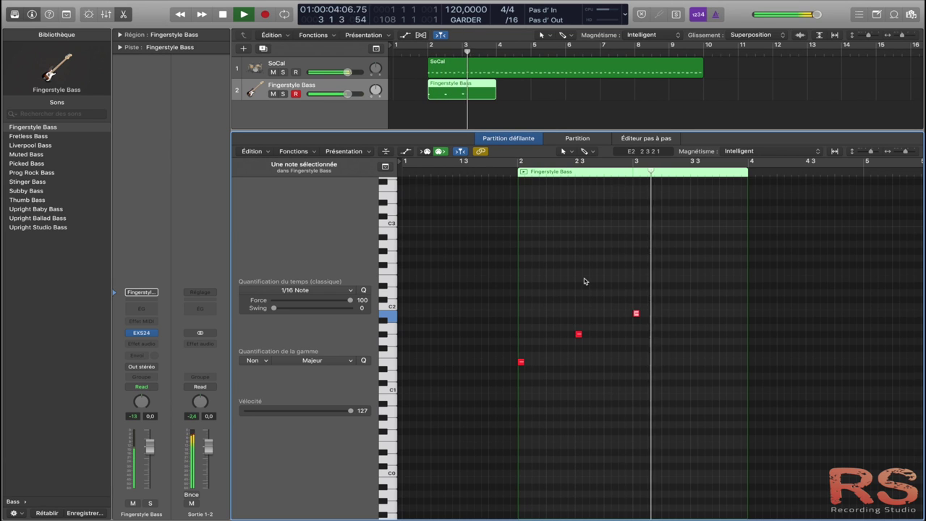
key("space")
left_click(493, 171)
key("space")
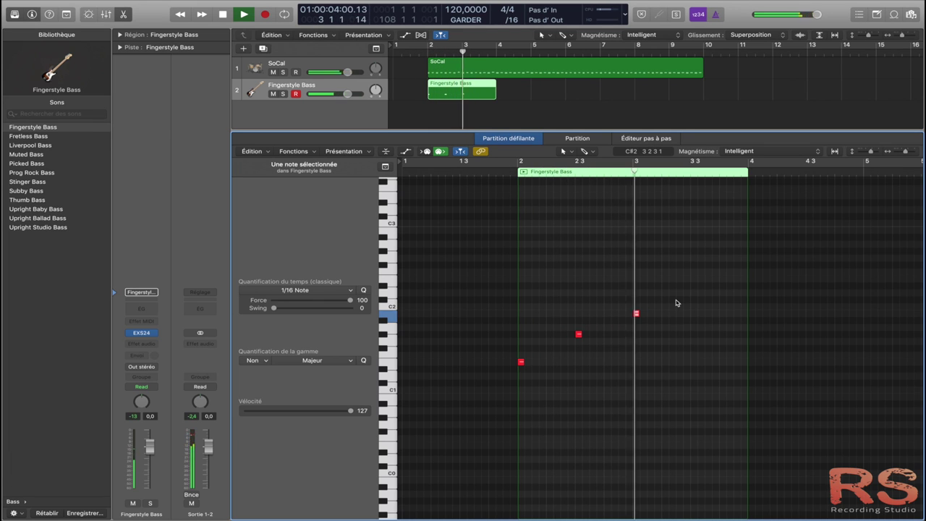
key("space")
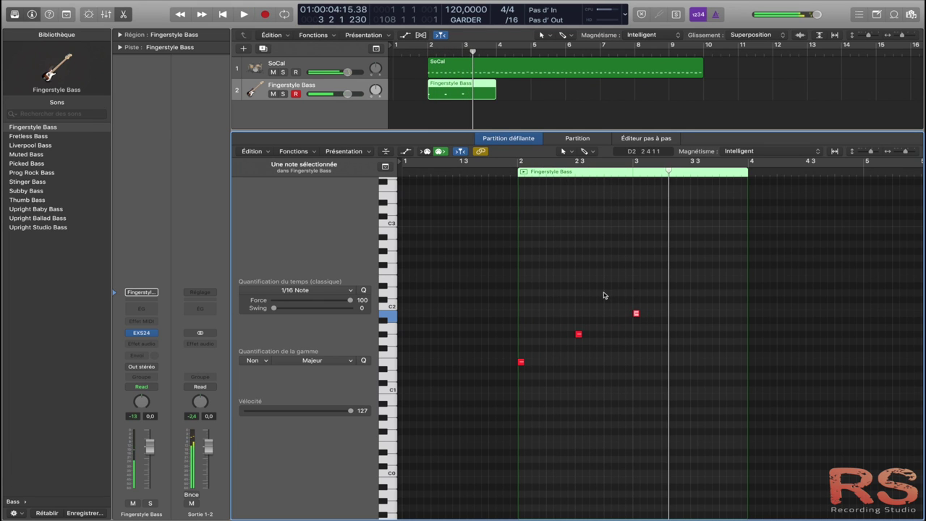
Lengthen all three bass notes together to one beat each and play back the result.
left_click(527, 272)
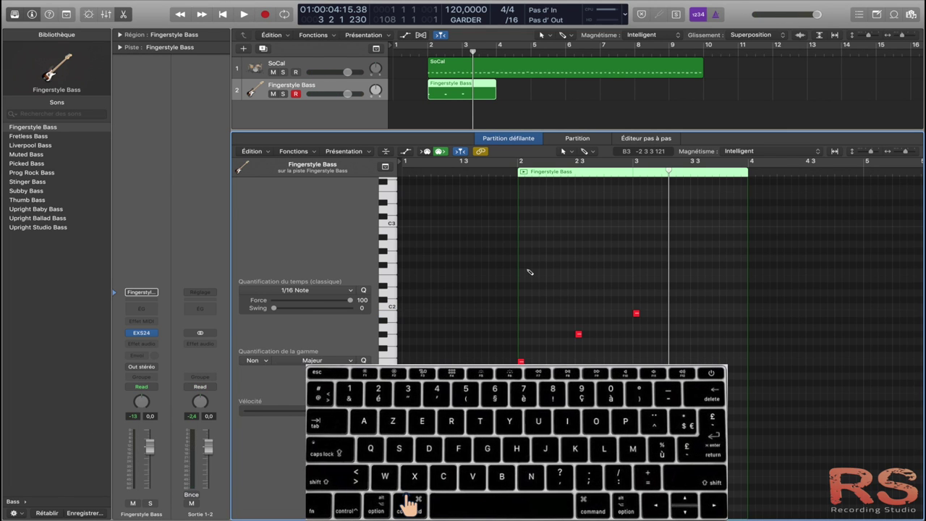
key("super+a")
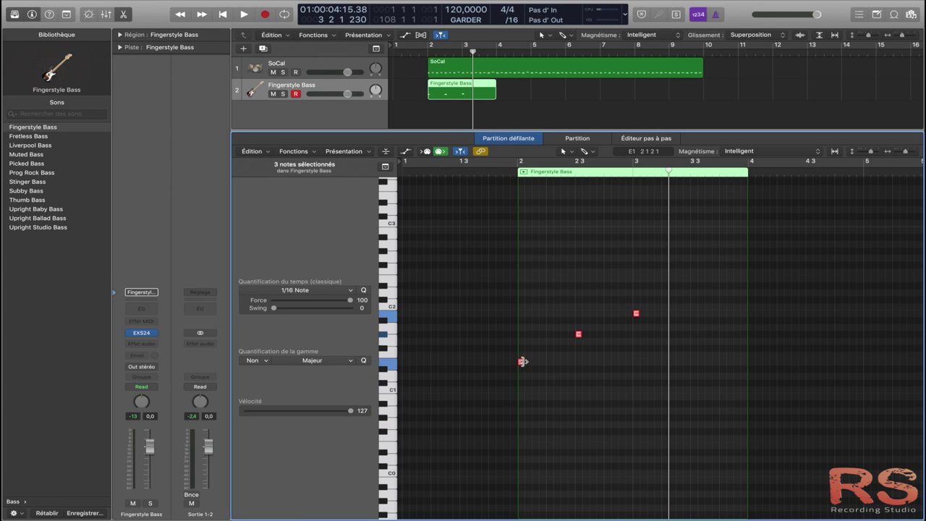
left_click_drag(523, 363, 545, 360)
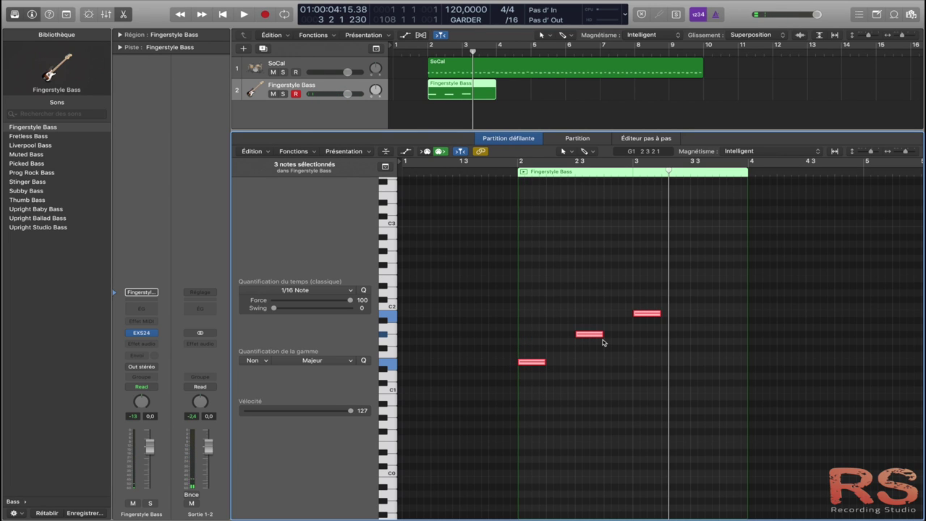
key("shift+space")
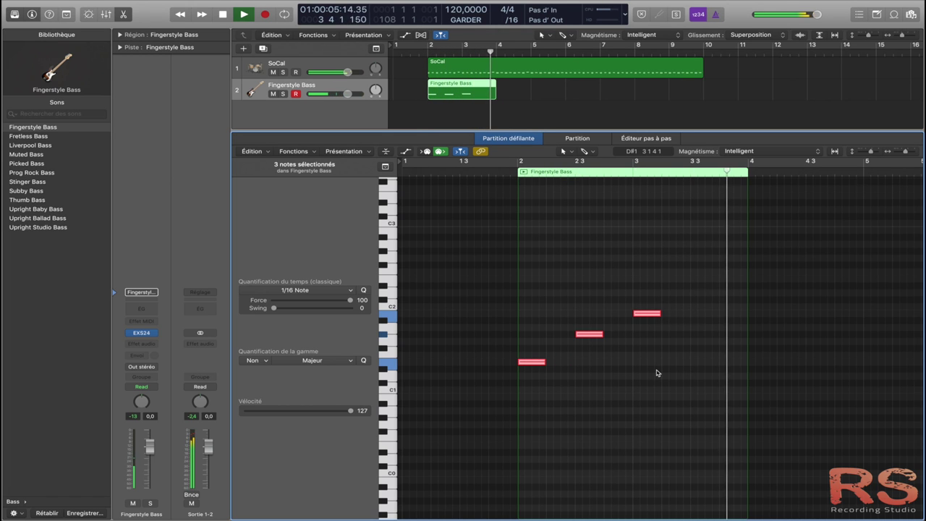
key("space")
Add a one-beat G#1 note at beat 3 of bar 3 with the Pencil tool.
key("t")
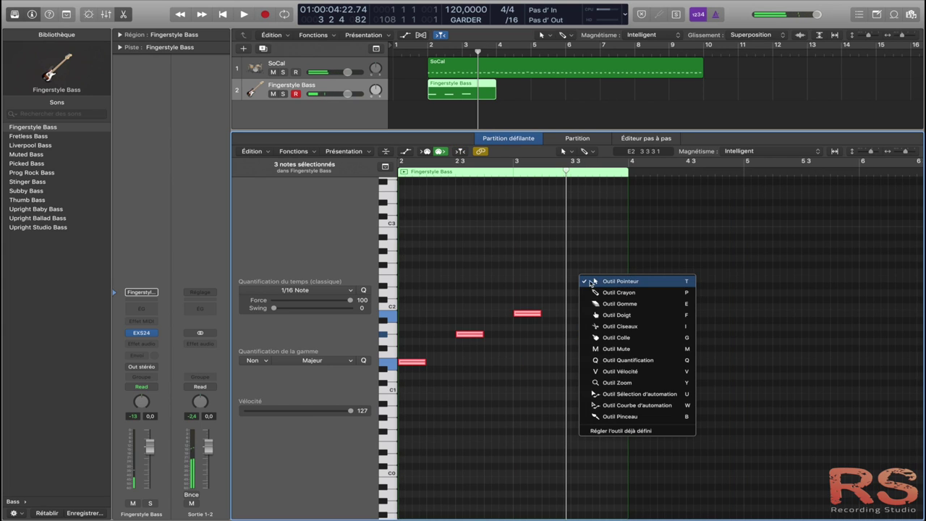
left_click(611, 293)
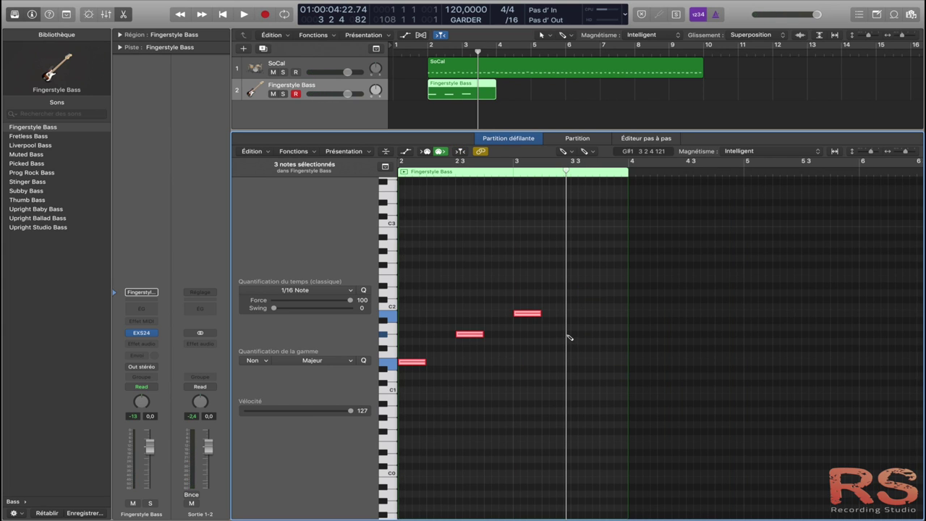
left_click(570, 334)
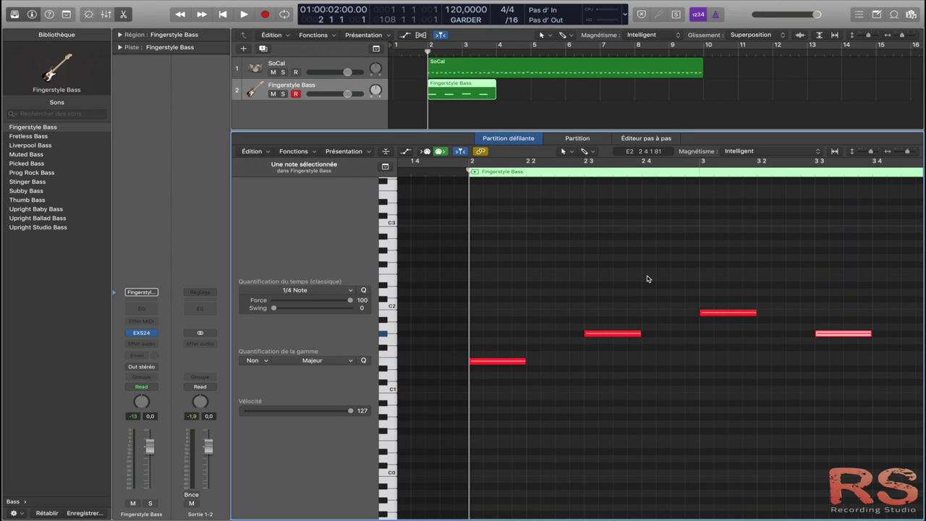
Move the last G#1 note in bar 3 half a beat earlier, playing the bass part before and after the change.
key("space")
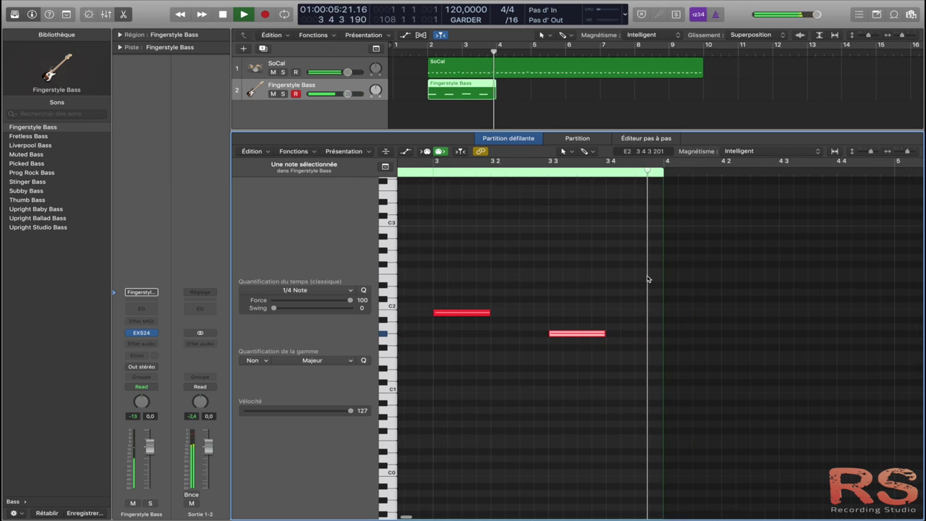
key("space")
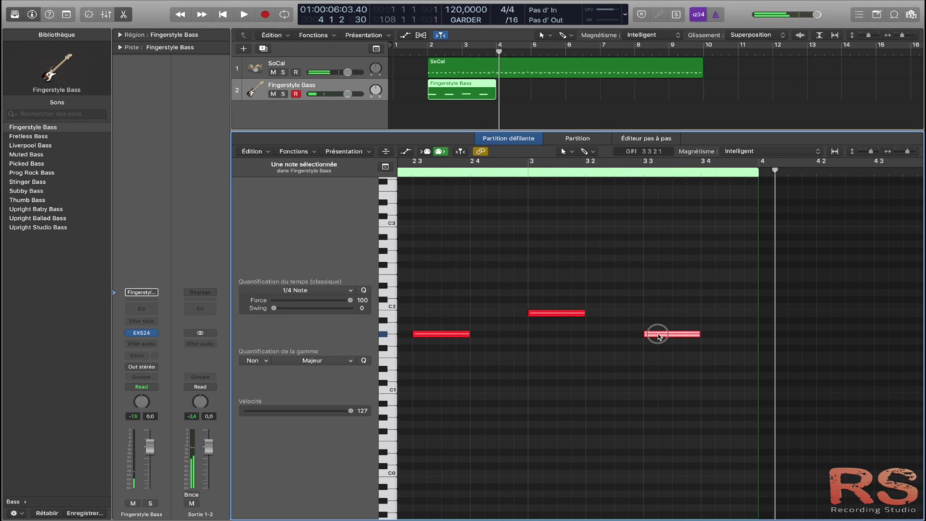
left_click_drag(659, 335, 630, 335)
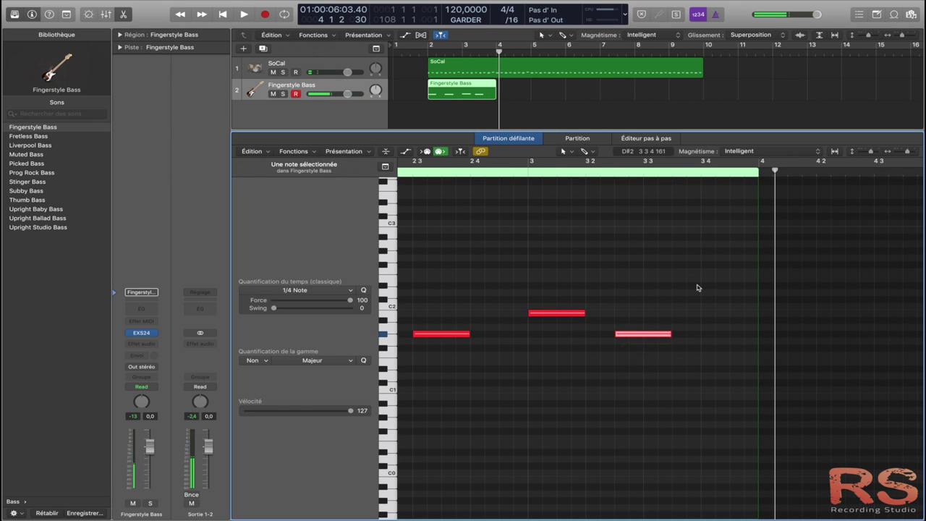
key("space")
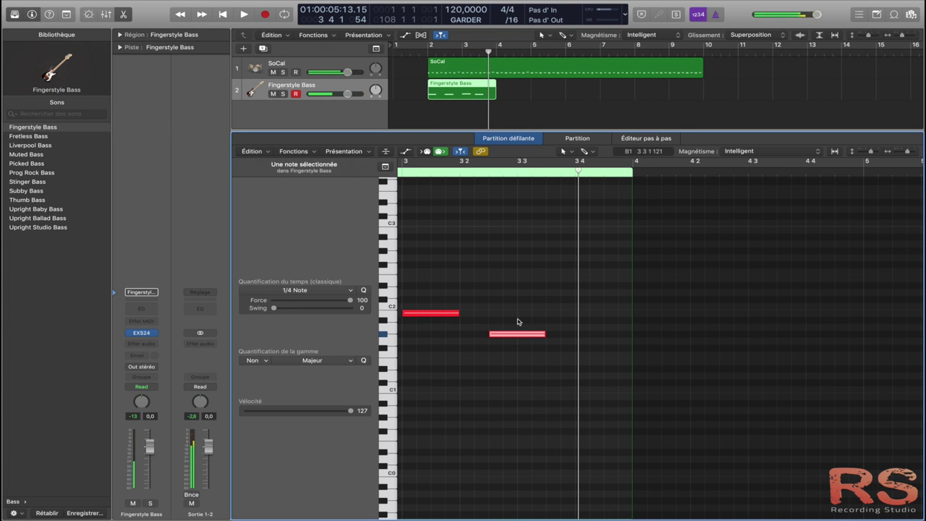
Add a one-beat note at beat 4 of bar 3 with the Pencil tool and set its pitch to B1.
key("t")
left_click(596, 307)
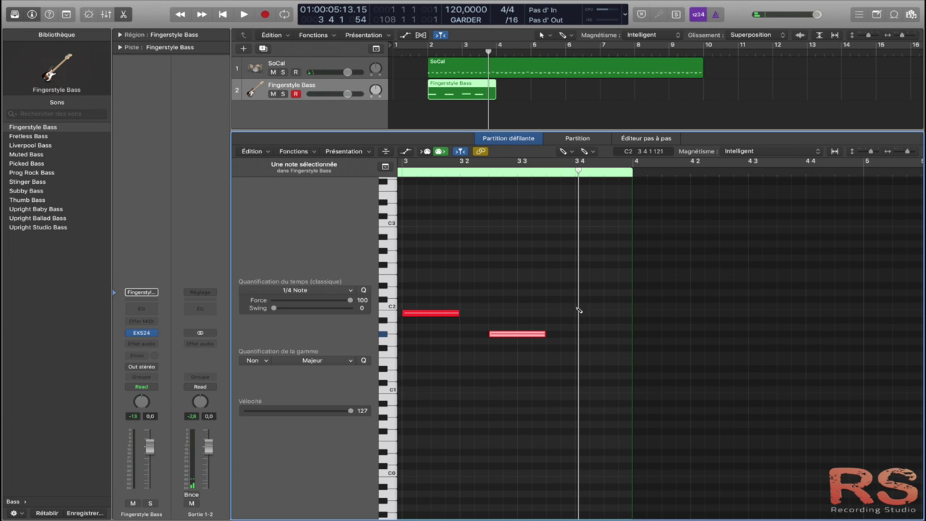
left_click(578, 306)
key("t")
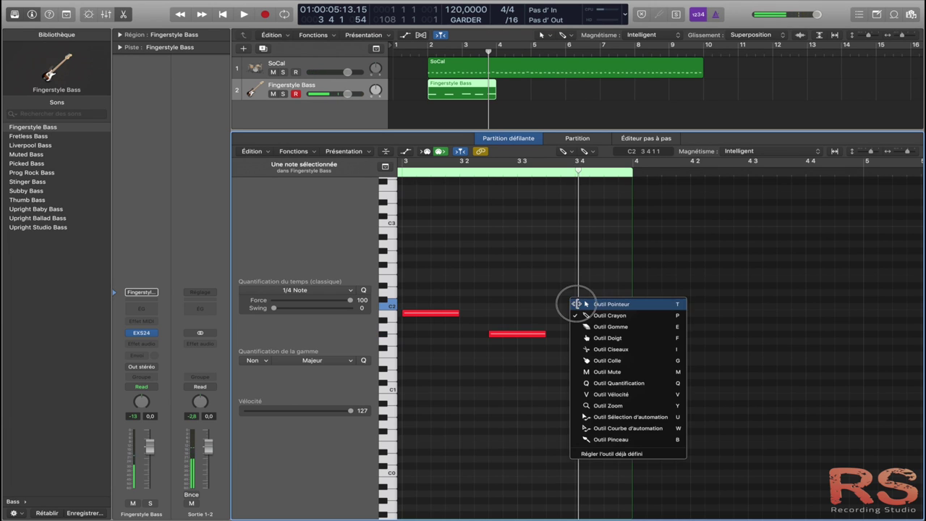
left_click(575, 300)
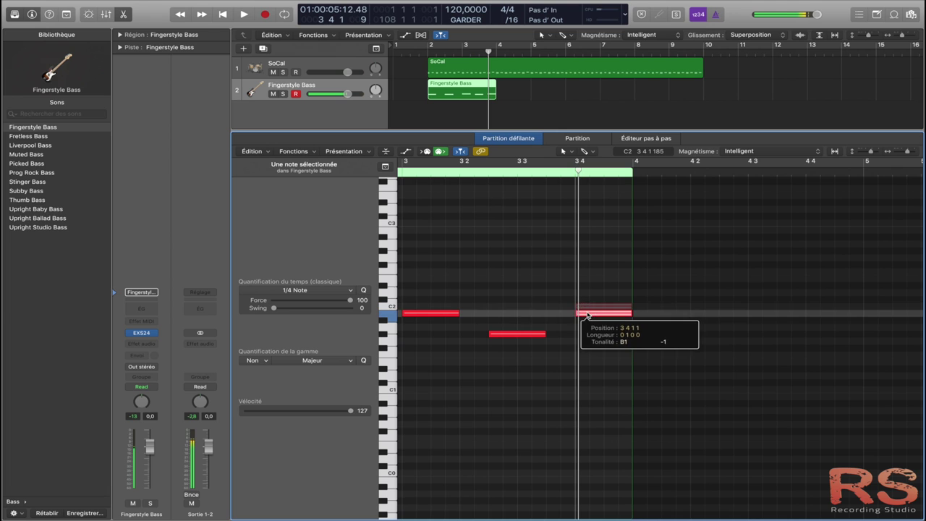
Play back the complete two-bar bass part with the drums.
key("space")
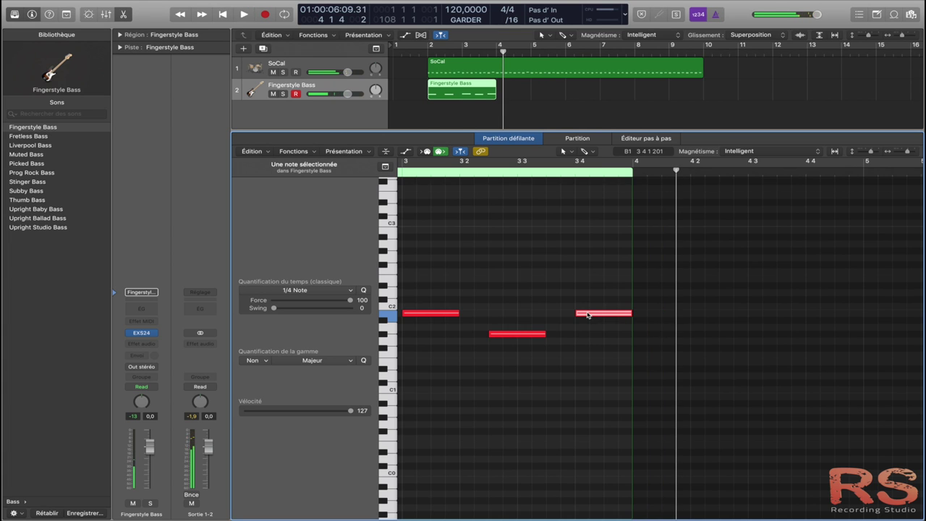
key("space")
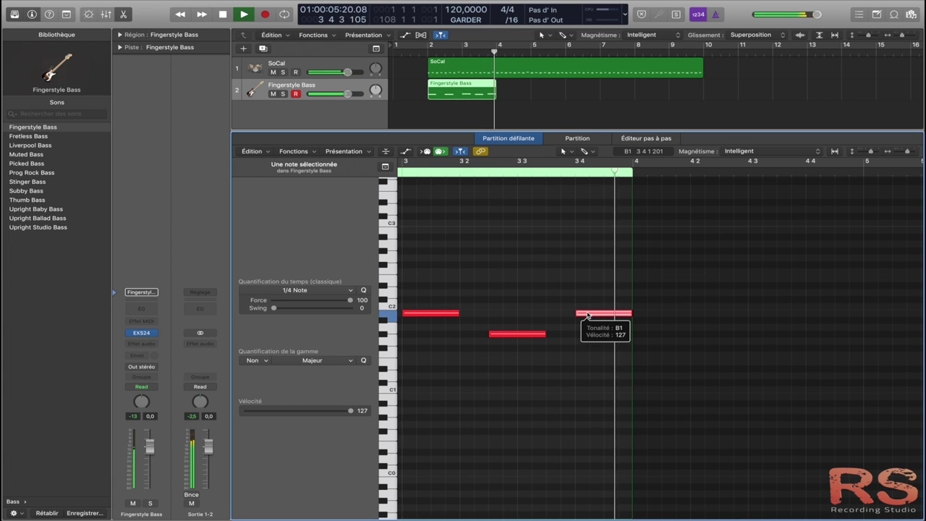
key("space")
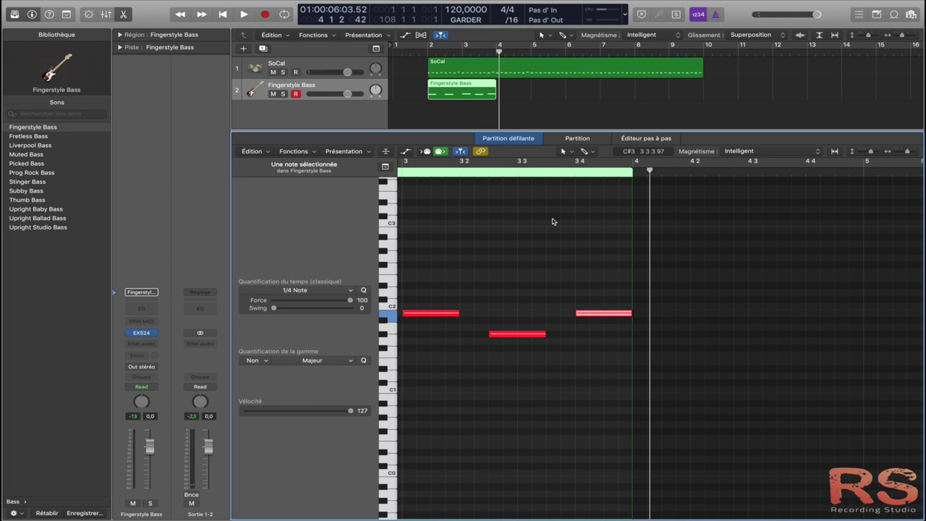
Close the piano roll, repeat the two-bar Fingerstyle Bass region up to bar 10, and join the copies into one region.
key("e")
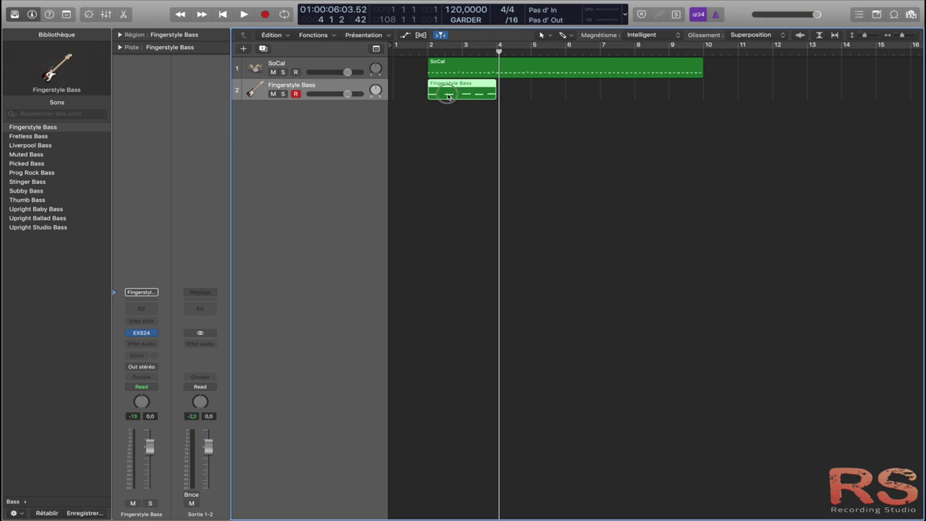
left_click_drag(448, 96, 657, 95)
key("space")
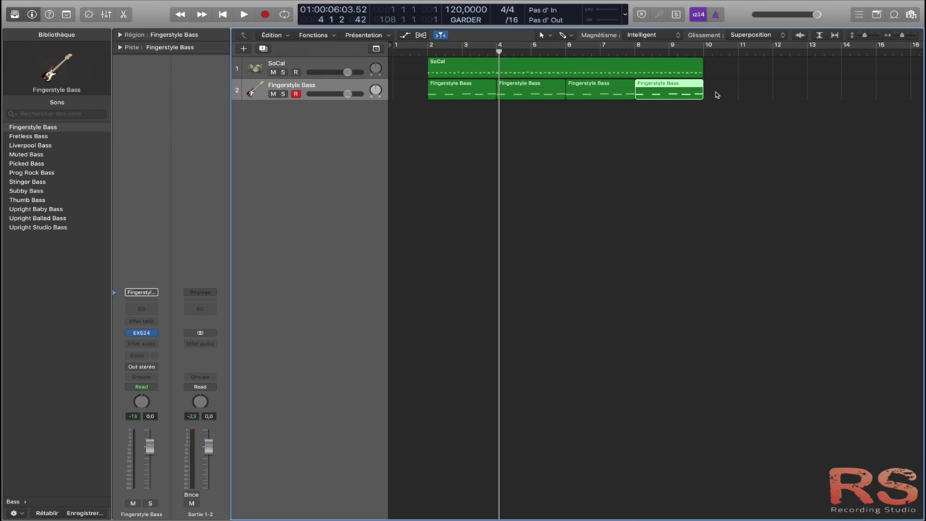
left_click_drag(742, 103, 458, 102)
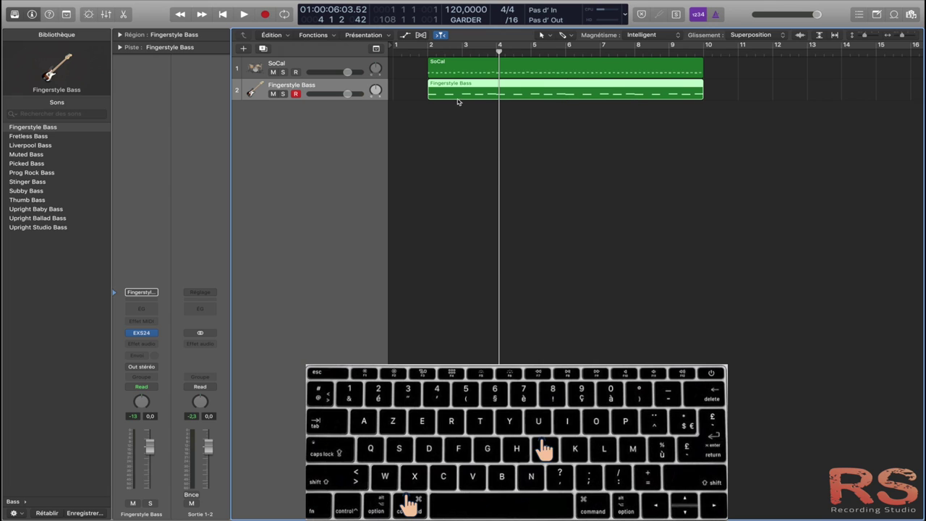
Play the SoCal and Fingerstyle Bass tracks together from bar 2.
left_click(428, 49)
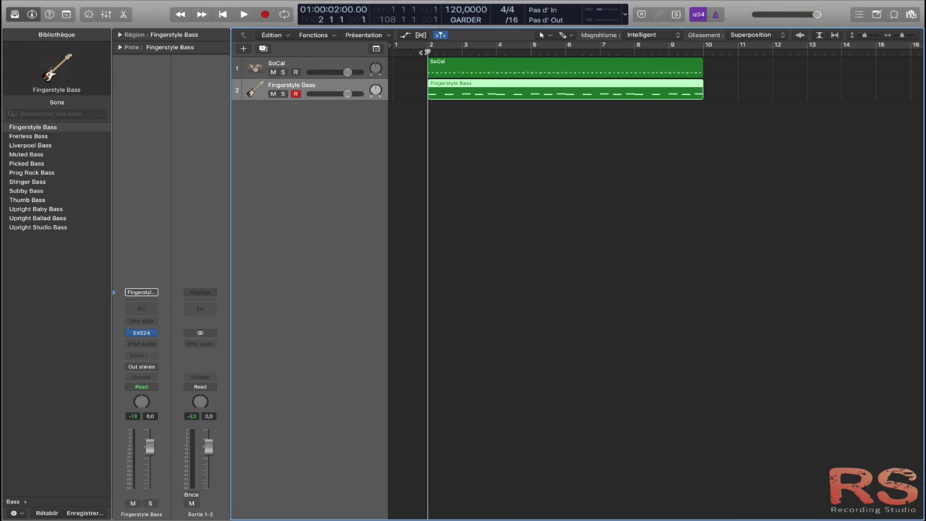
key("space")
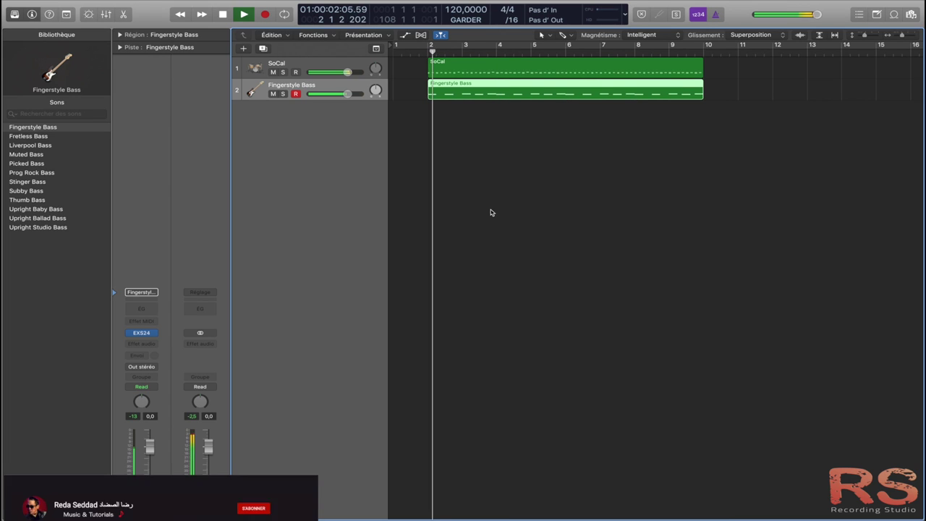